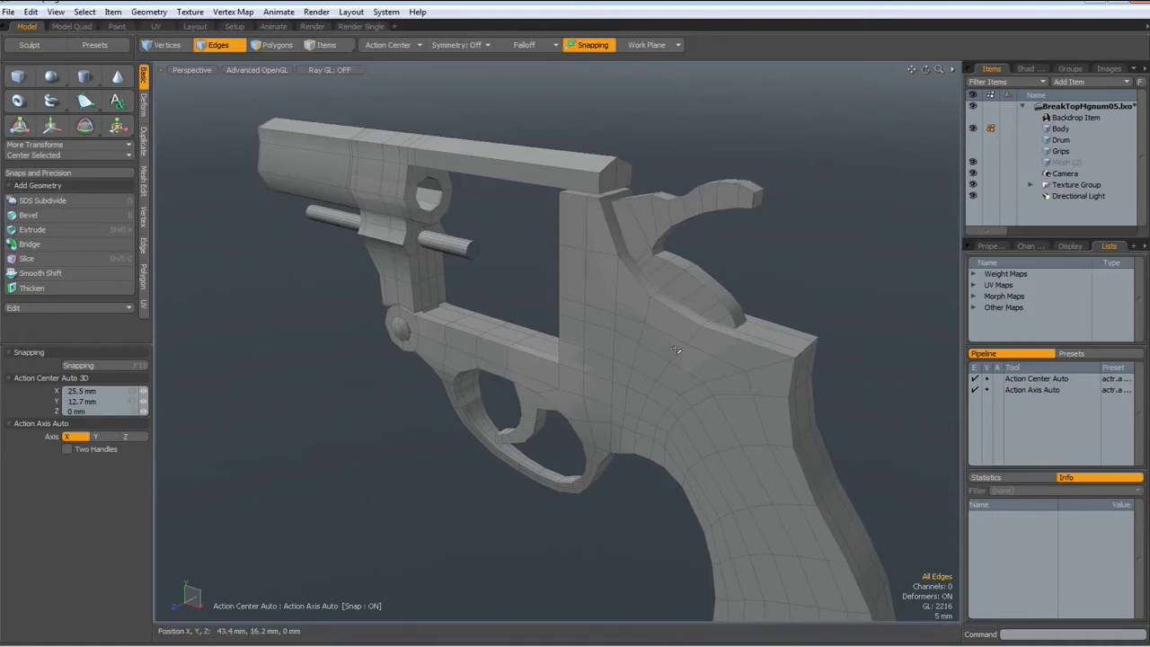
Hide all connected polygons of the revolver frame and trigger guard to expose the hammer.
{"action": "key", "text": "3"}
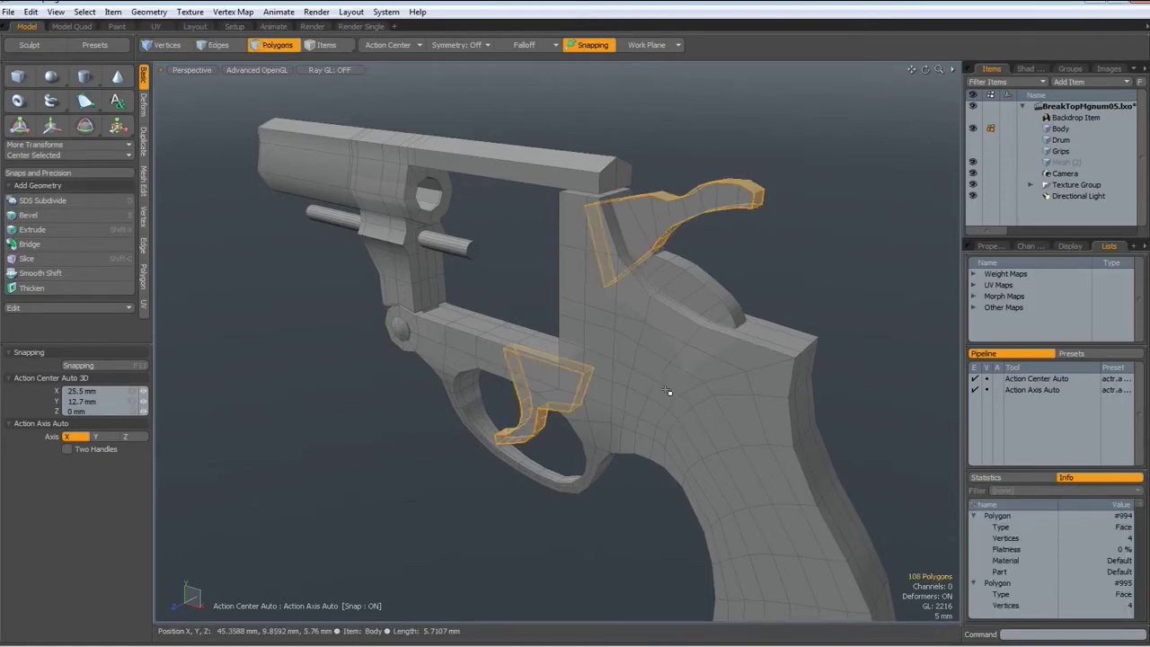
{"action": "double_click", "coordinate": [667, 390]}
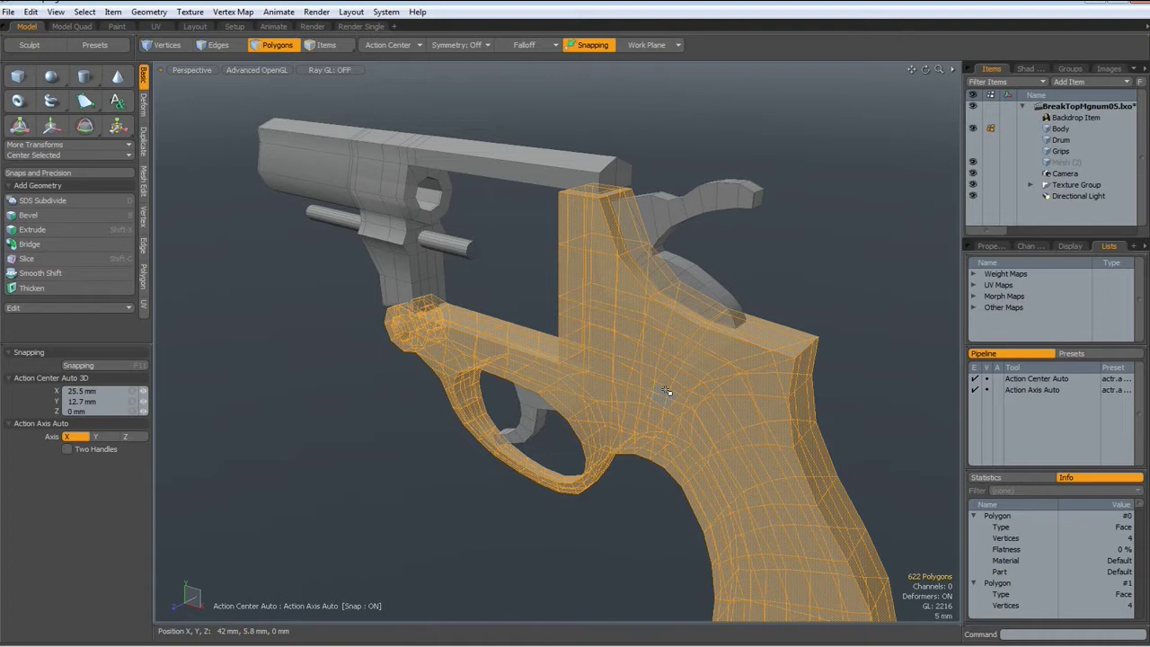
{"action": "key", "text": "h"}
{"action": "scroll", "coordinate": [637, 327], "scroll_direction": "up", "scroll_amount": 5}
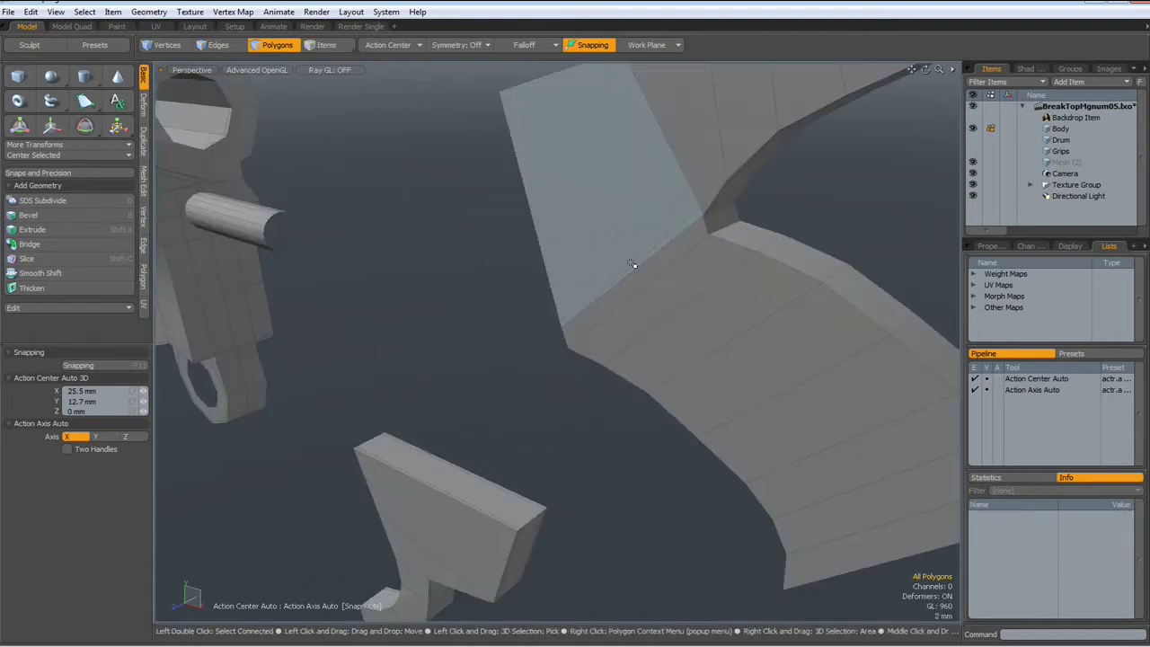
{"action": "left_click_drag", "start_coordinate": [634, 318], "coordinate": [680, 321], "text": "alt"}
{"action": "scroll", "coordinate": [681, 281], "scroll_direction": "up", "scroll_amount": 3}
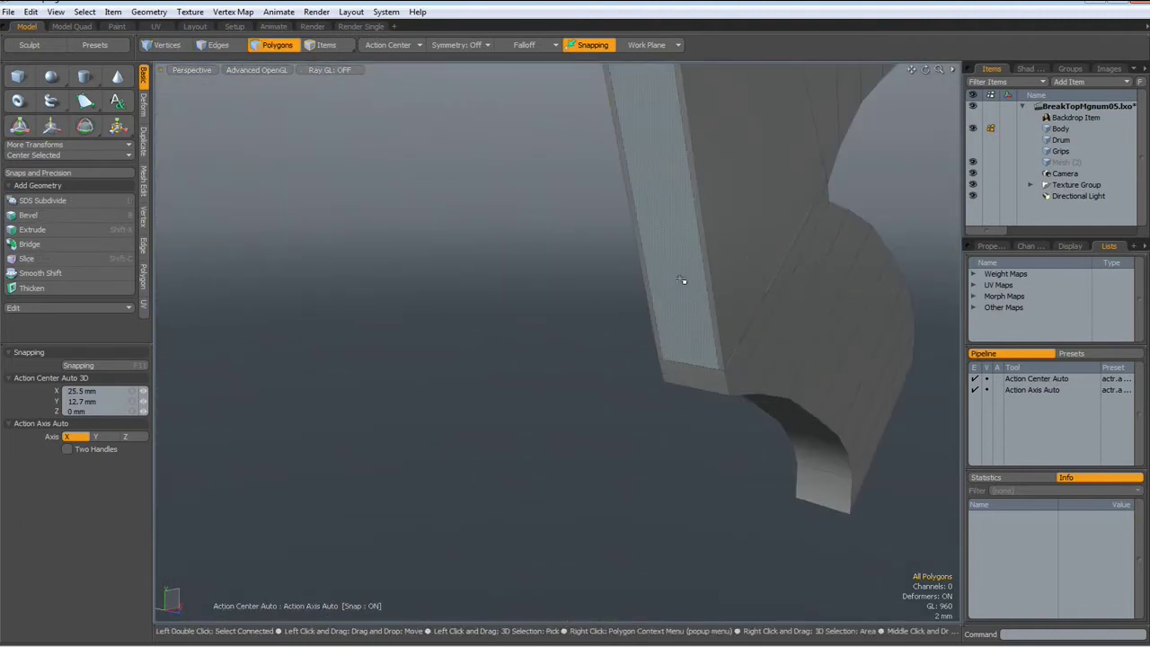
Remove the two edge loops that run around the hammer's narrow outer faces, close to its side borders.
{"action": "key", "text": "2"}
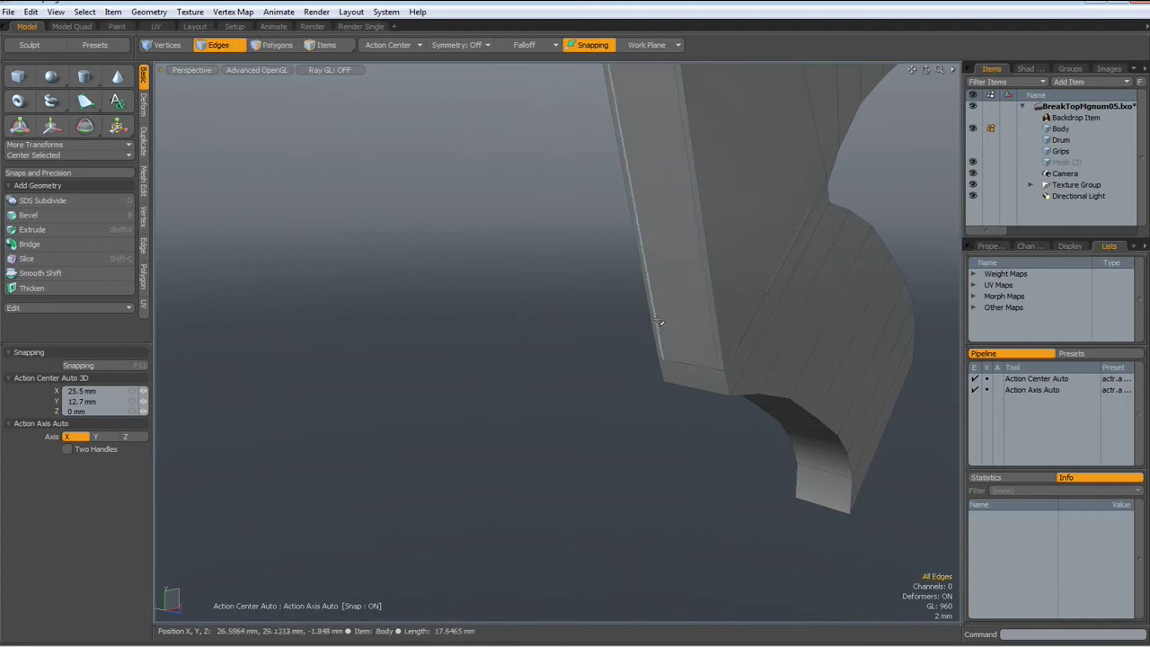
{"action": "double_click", "coordinate": [656, 315]}
{"action": "double_click", "coordinate": [713, 346], "text": "shift"}
{"action": "key", "text": "BackSpace"}
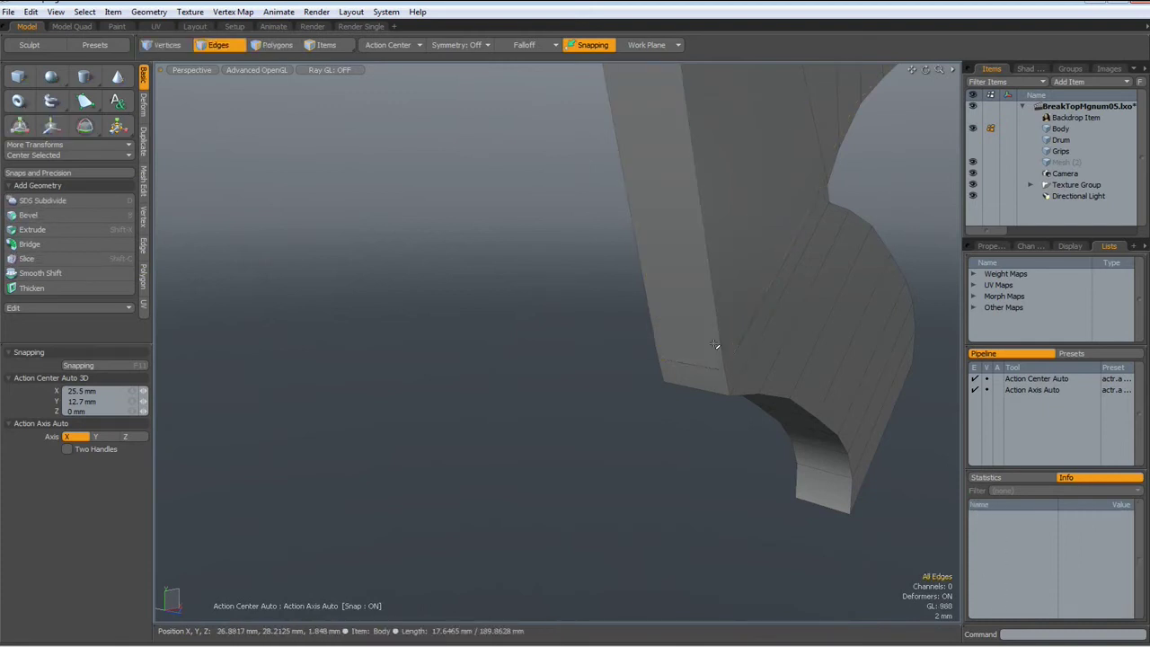
Hide the hammer's narrow front polygon and delete the first internal polygon behind it.
{"action": "key", "text": "3"}
{"action": "left_click", "coordinate": [681, 299]}
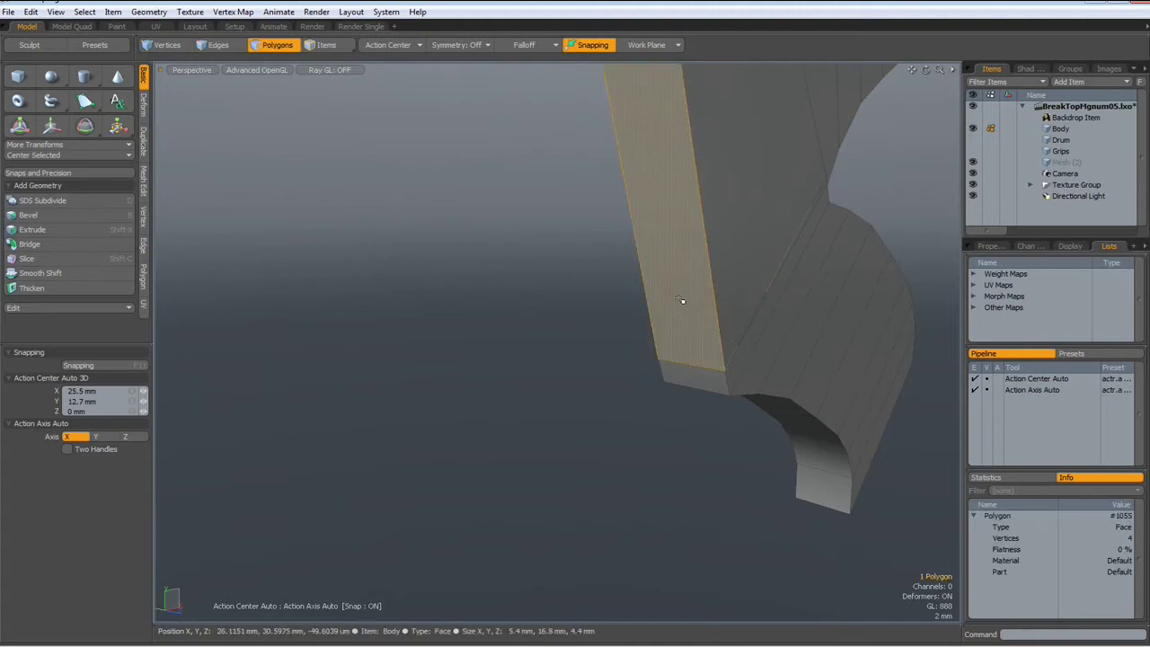
{"action": "key", "text": "Delete"}
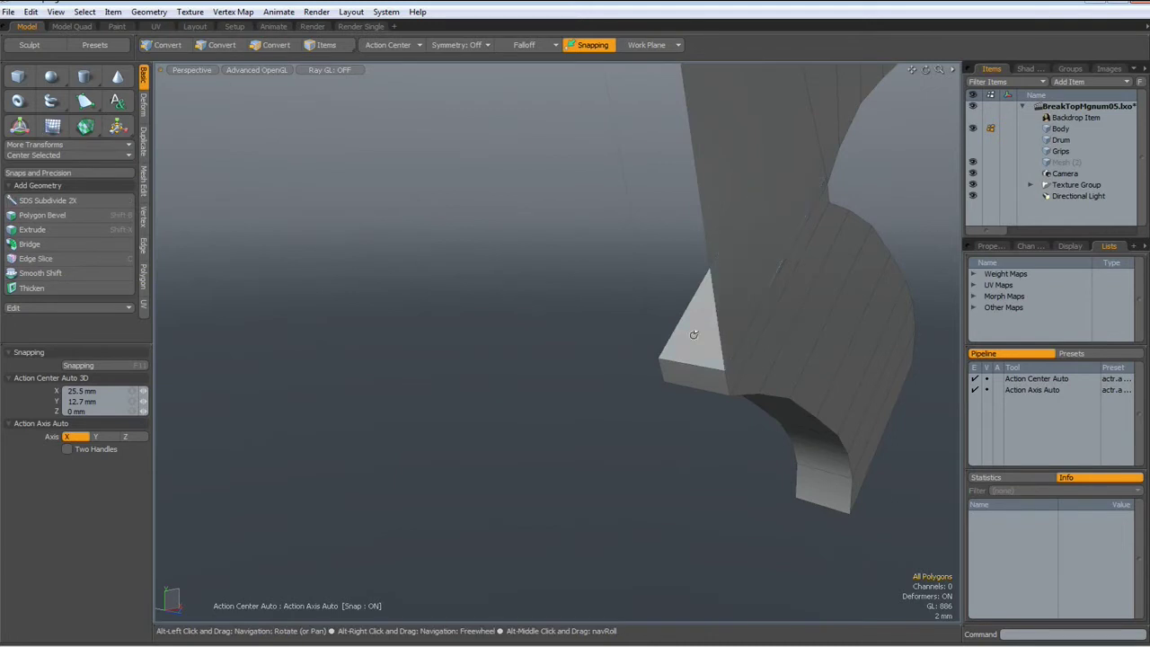
{"action": "left_click_drag", "start_coordinate": [693, 337], "coordinate": [845, 329], "text": "alt"}
{"action": "left_click", "coordinate": [865, 316]}
{"action": "key", "text": "Escape"}
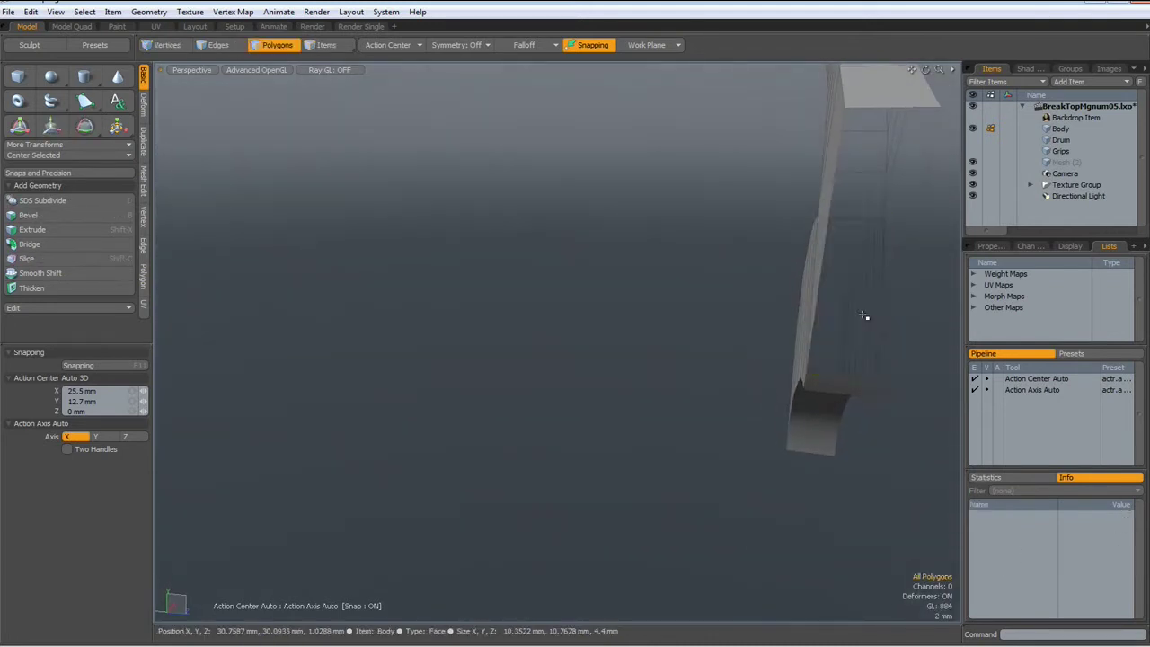
Hide the side strip polygon just below the hammer's diagonal seam and delete the remaining internal polygon there.
{"action": "left_click_drag", "start_coordinate": [835, 360], "coordinate": [548, 343], "text": "alt"}
{"action": "left_click", "coordinate": [534, 196]}
{"action": "key", "text": "Delete"}
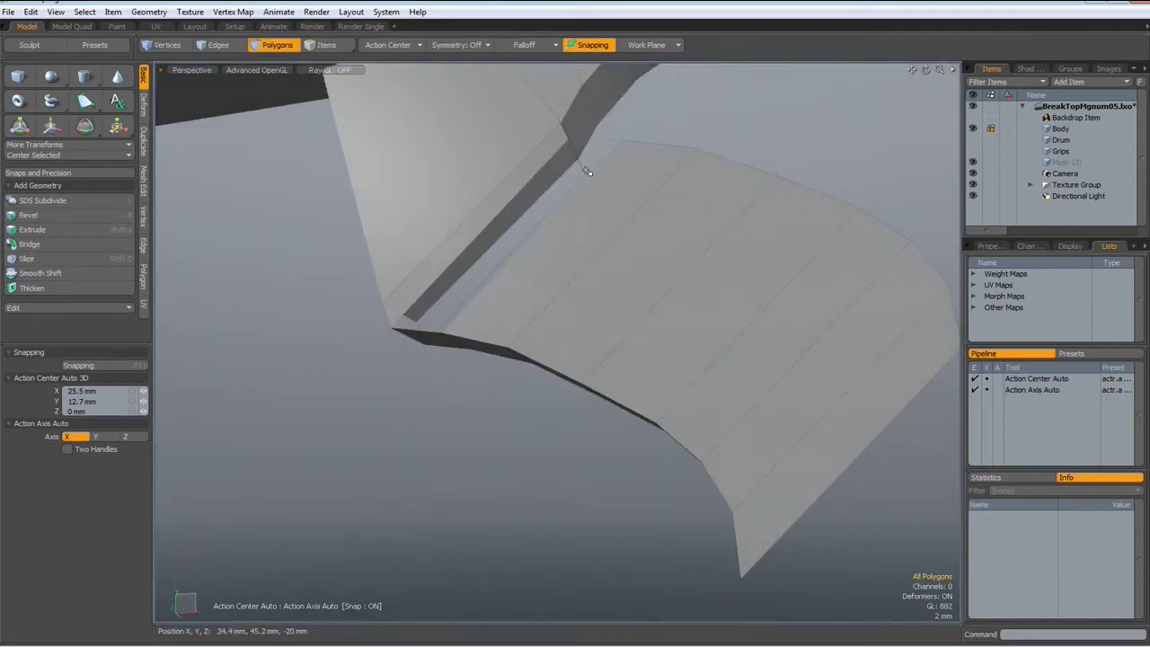
{"action": "left_click", "coordinate": [527, 203]}
{"action": "key", "text": "Delete"}
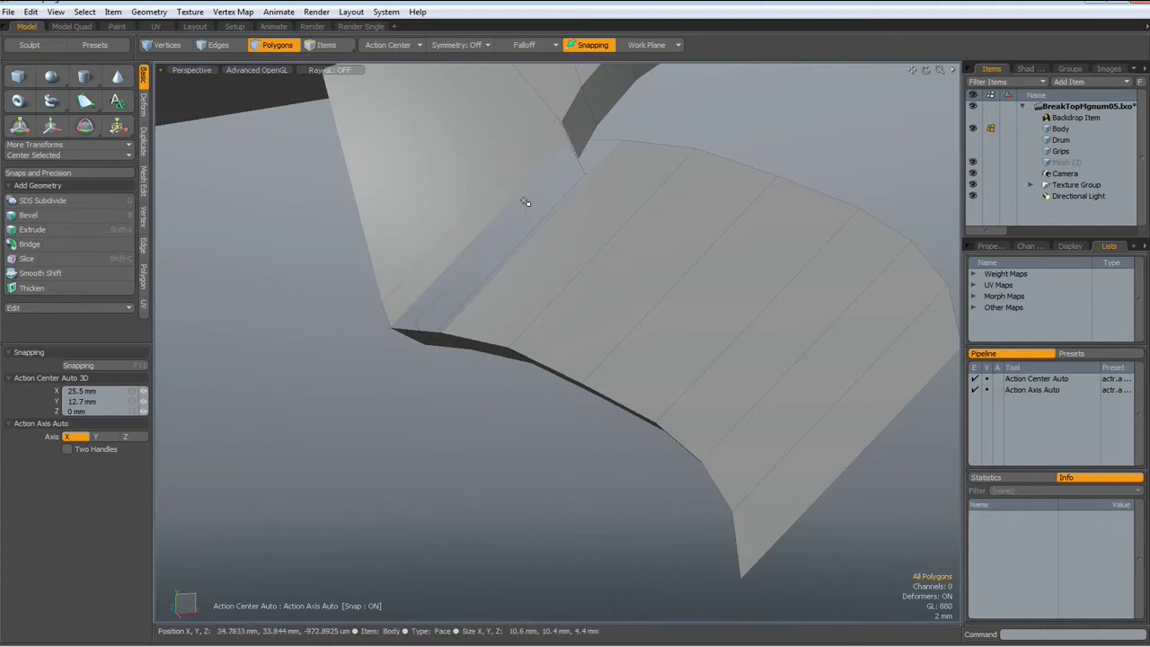
Join the two neighbouring vertices at the hammer's inner corner on the near side.
{"action": "left_click_drag", "start_coordinate": [526, 202], "coordinate": [575, 360], "text": "alt"}
{"action": "left_click", "coordinate": [582, 366]}
{"action": "scroll", "coordinate": [586, 362], "scroll_direction": "down", "scroll_amount": 3}
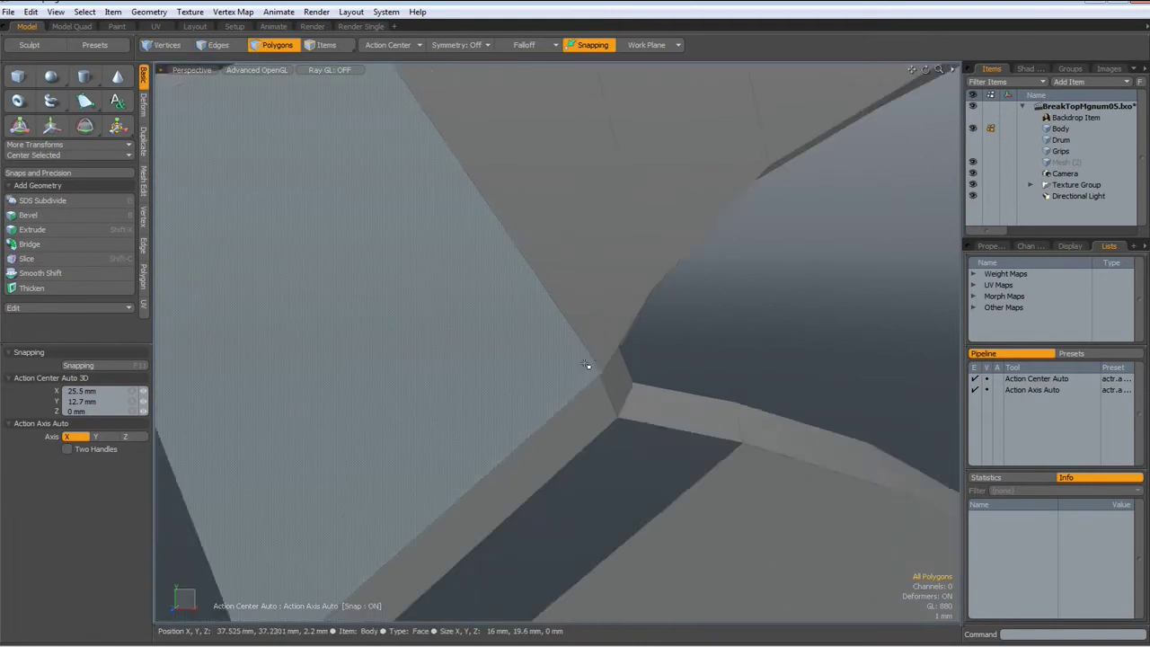
{"action": "scroll", "coordinate": [586, 362], "scroll_direction": "up", "scroll_amount": 3}
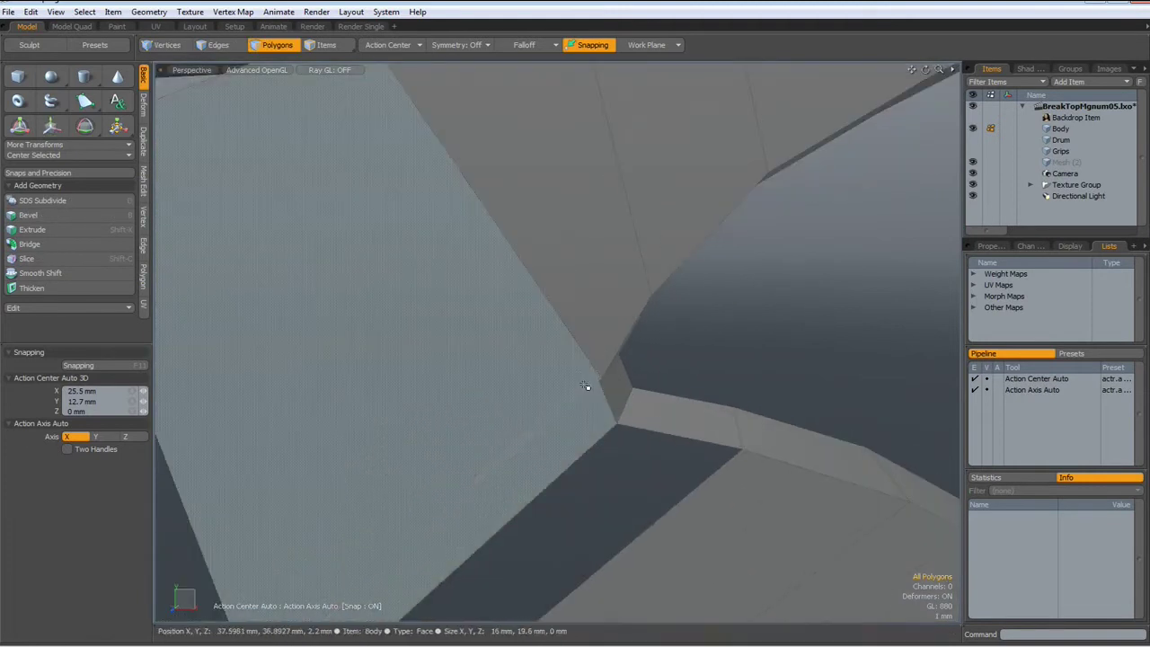
{"action": "key", "text": "1"}
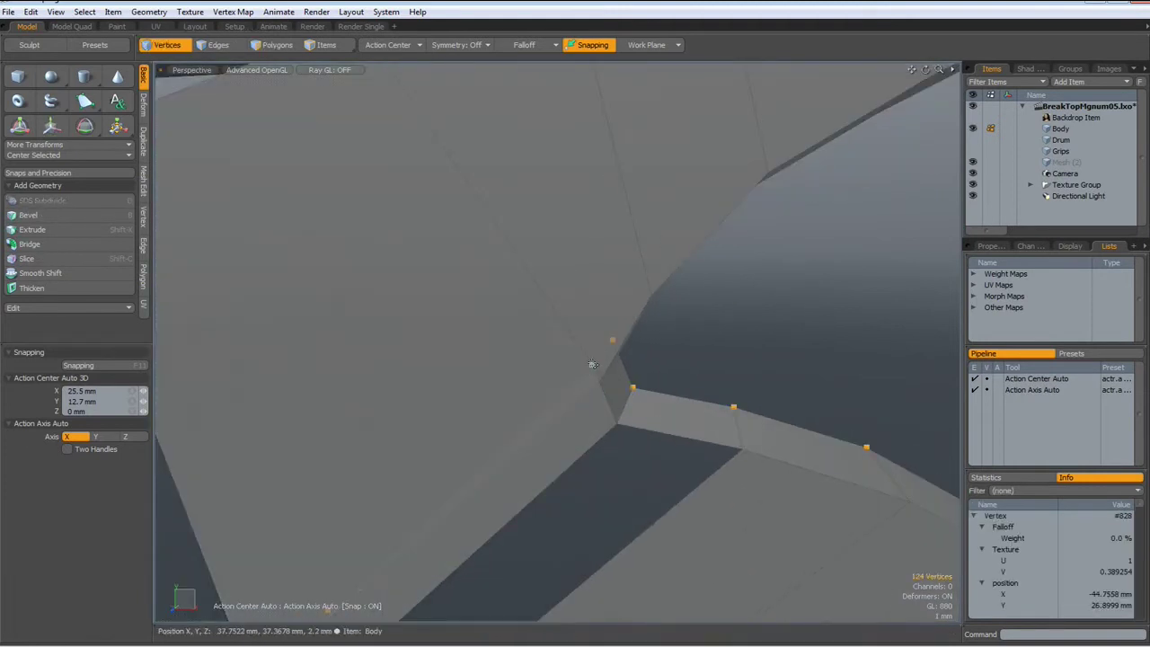
{"action": "left_click", "coordinate": [591, 365]}
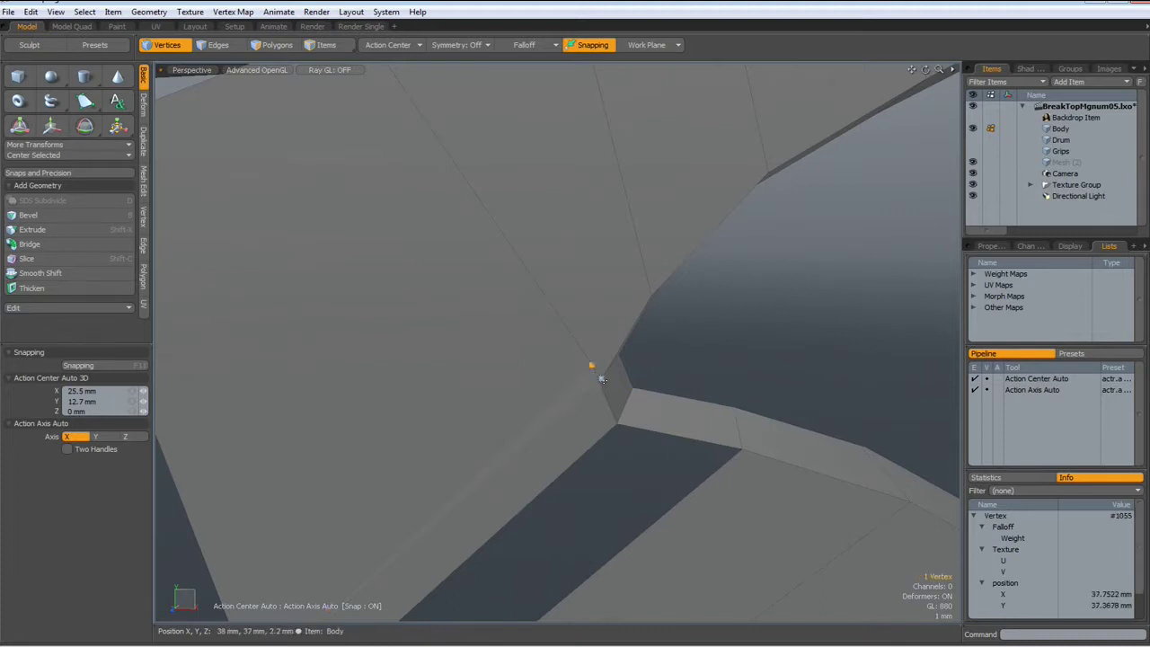
{"action": "left_click", "coordinate": [602, 379], "text": "shift"}
{"action": "left_click", "coordinate": [675, 391]}
Join the matching pair of vertices at the inner corner on the hammer's opposite side.
{"action": "left_click_drag", "start_coordinate": [709, 383], "coordinate": [498, 393], "text": "alt"}
{"action": "scroll", "coordinate": [449, 365], "scroll_direction": "up", "scroll_amount": 6}
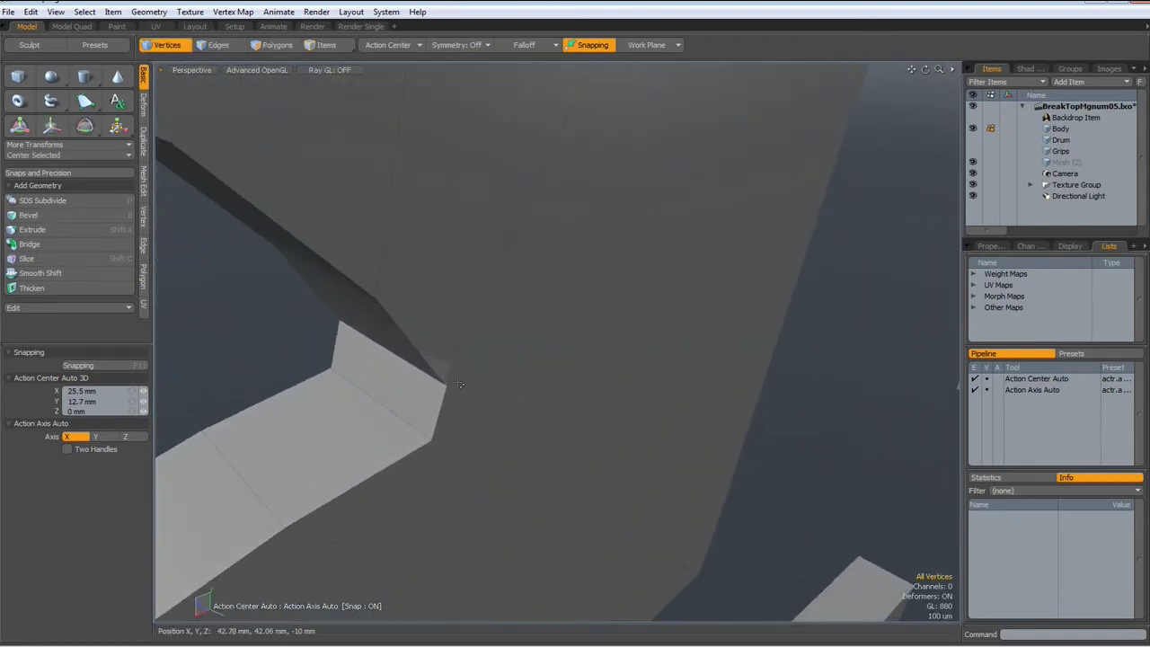
{"action": "scroll", "coordinate": [461, 358], "scroll_direction": "up", "scroll_amount": 2}
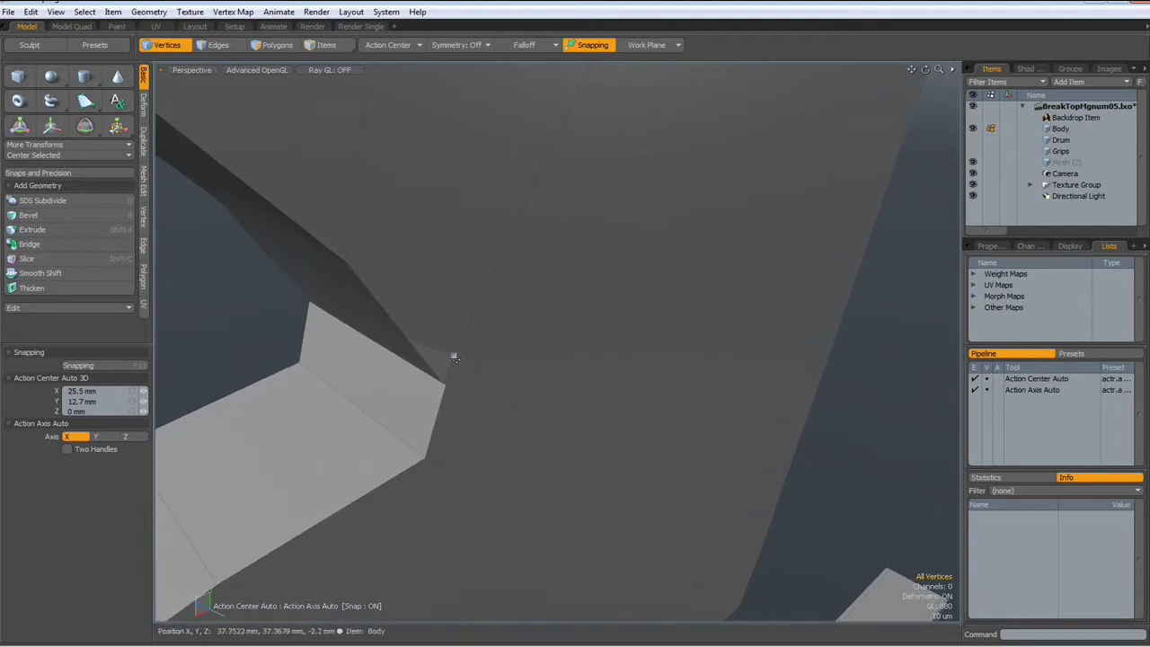
{"action": "left_click", "coordinate": [454, 357]}
{"action": "left_click", "coordinate": [442, 383], "text": "shift"}
{"action": "left_click", "coordinate": [482, 417]}
Unhide all hidden polygons of the revolver body and inspect the hammer in place.
{"action": "scroll", "coordinate": [482, 417], "scroll_direction": "down", "scroll_amount": 5}
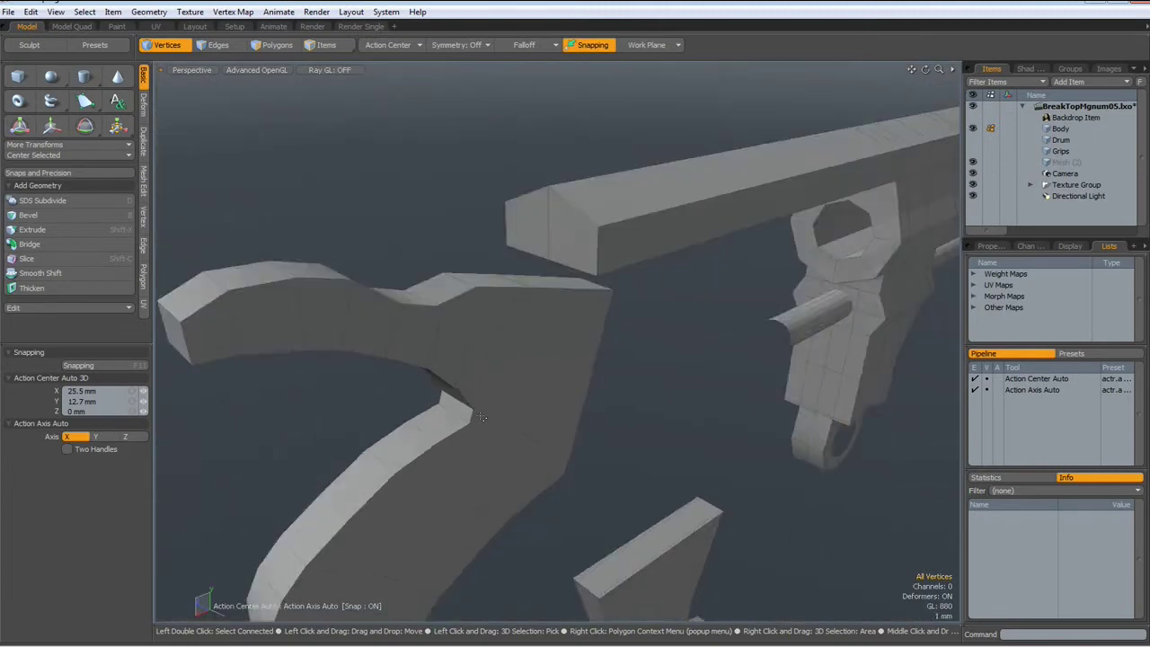
{"action": "scroll", "coordinate": [481, 417], "scroll_direction": "down", "scroll_amount": 2}
{"action": "left_click_drag", "start_coordinate": [481, 417], "coordinate": [658, 389], "text": "alt"}
{"action": "key", "text": "u"}
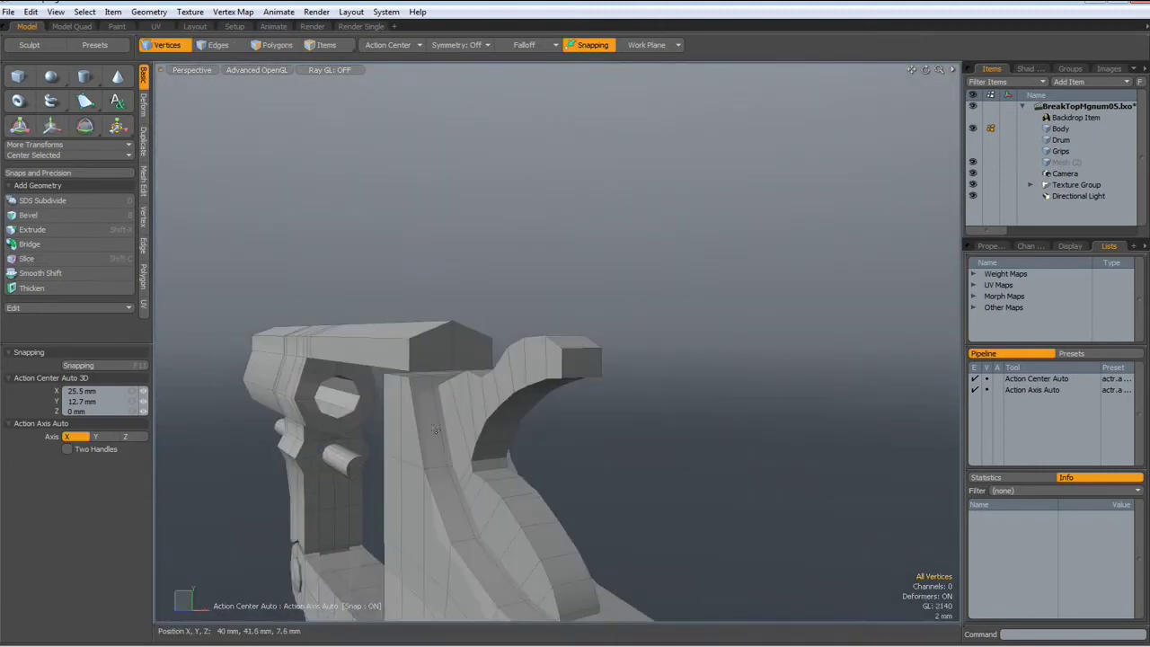
{"action": "scroll", "coordinate": [436, 429], "scroll_direction": "down", "scroll_amount": 5}
{"action": "scroll", "coordinate": [436, 430], "scroll_direction": "up", "scroll_amount": 2}
{"action": "left_click_drag", "start_coordinate": [450, 460], "coordinate": [523, 420], "text": "alt"}
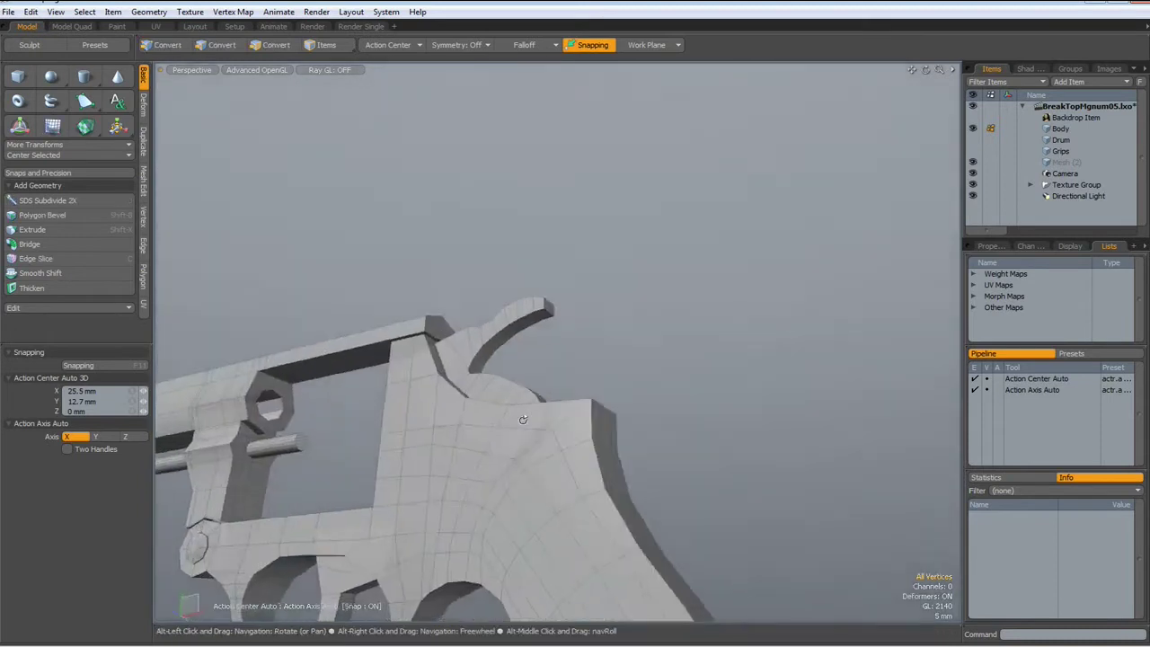
{"action": "scroll", "coordinate": [523, 420], "scroll_direction": "down", "scroll_amount": 5}
{"action": "scroll", "coordinate": [640, 424], "scroll_direction": "up", "scroll_amount": 7}
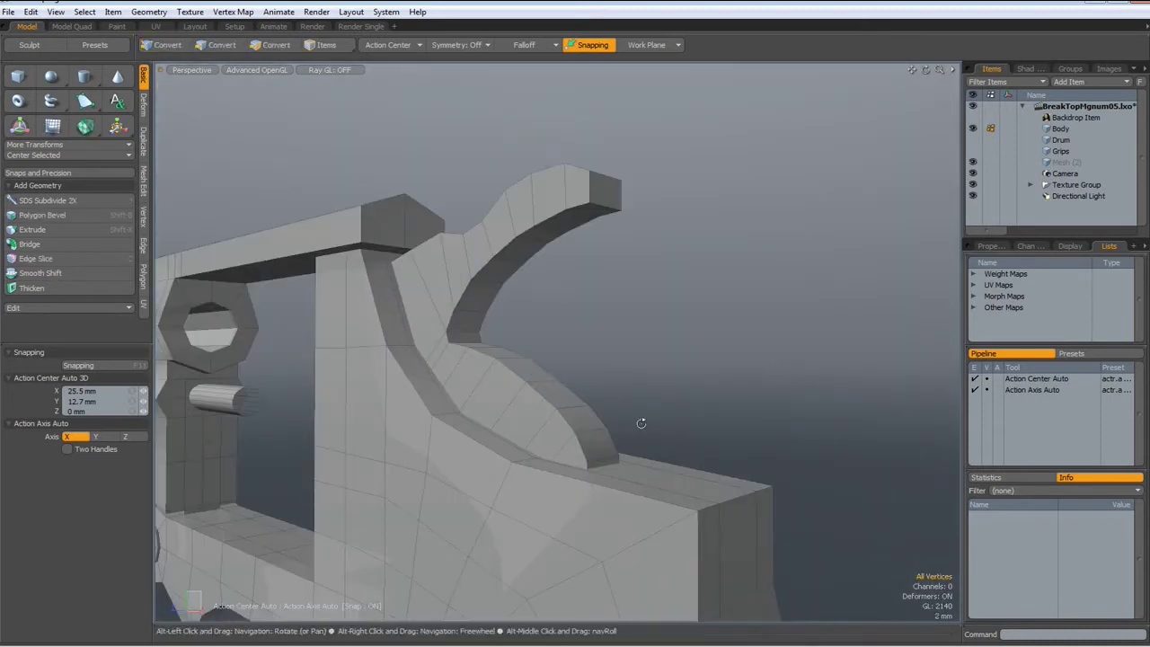
{"action": "left_click_drag", "start_coordinate": [640, 424], "coordinate": [451, 415], "text": "alt"}
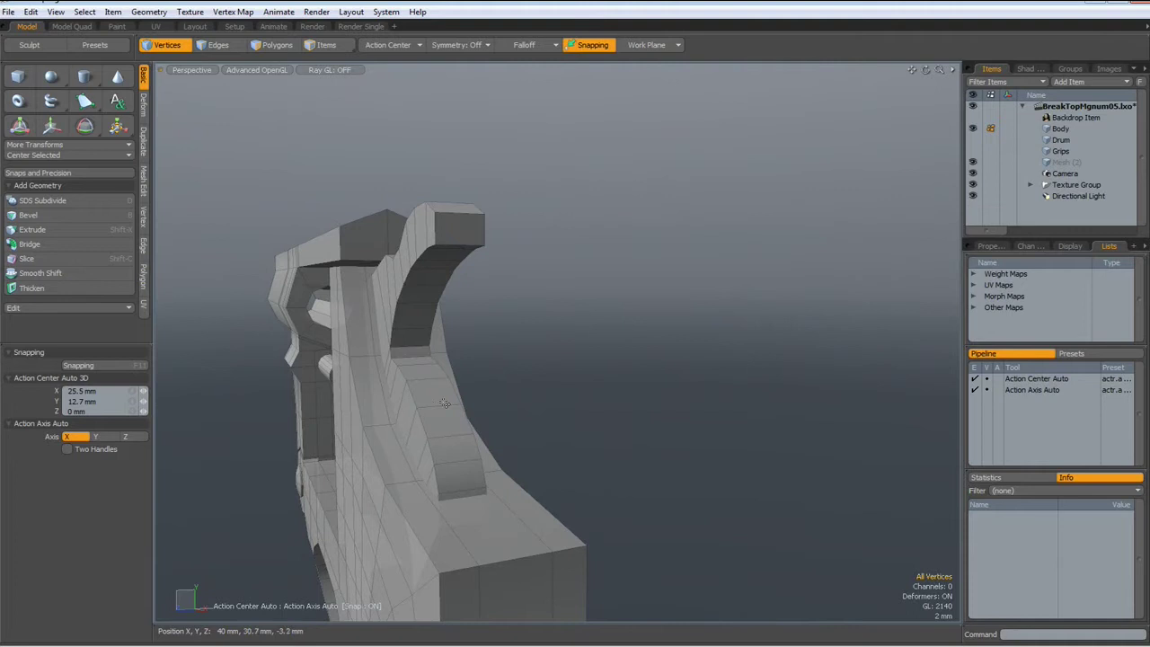
Loop Slice the hammer's thickness all the way round with two symmetrical cuts at 8% position.
{"action": "key", "text": "2"}
{"action": "left_click", "coordinate": [444, 403]}
{"action": "key", "text": "alt+c"}
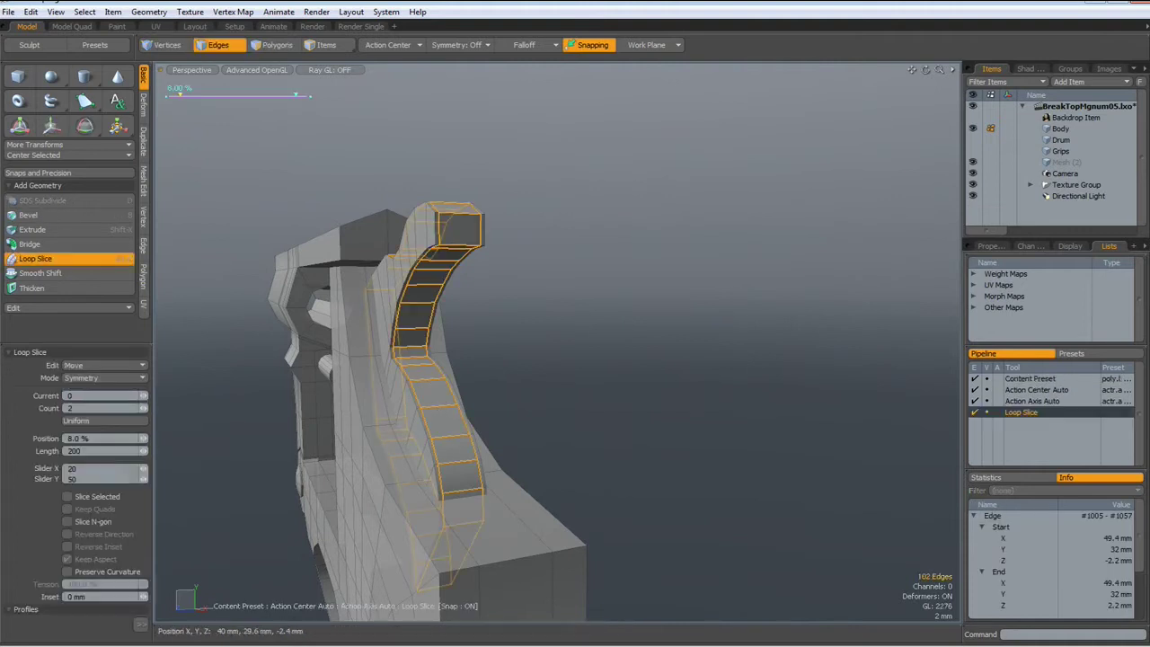
{"action": "left_click_drag", "start_coordinate": [438, 410], "coordinate": [414, 468], "text": "alt"}
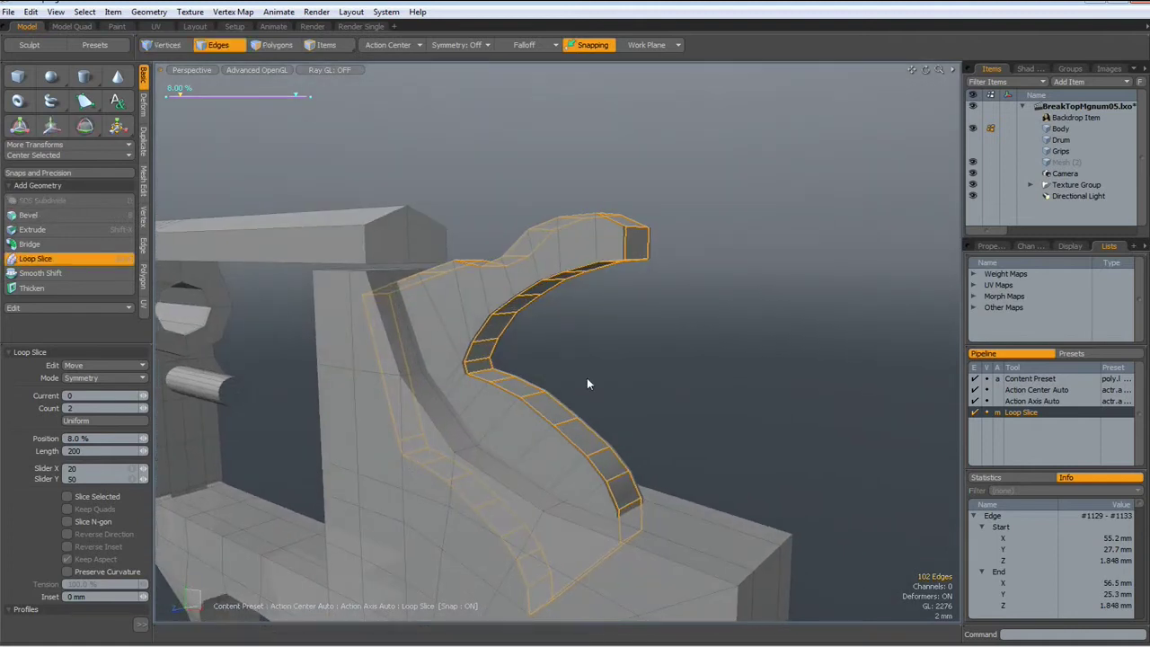
Preview the body mesh with subdivision smoothing to examine the hammer's edges, and clear the Loop Slice selection.
{"action": "key", "text": "Tab"}
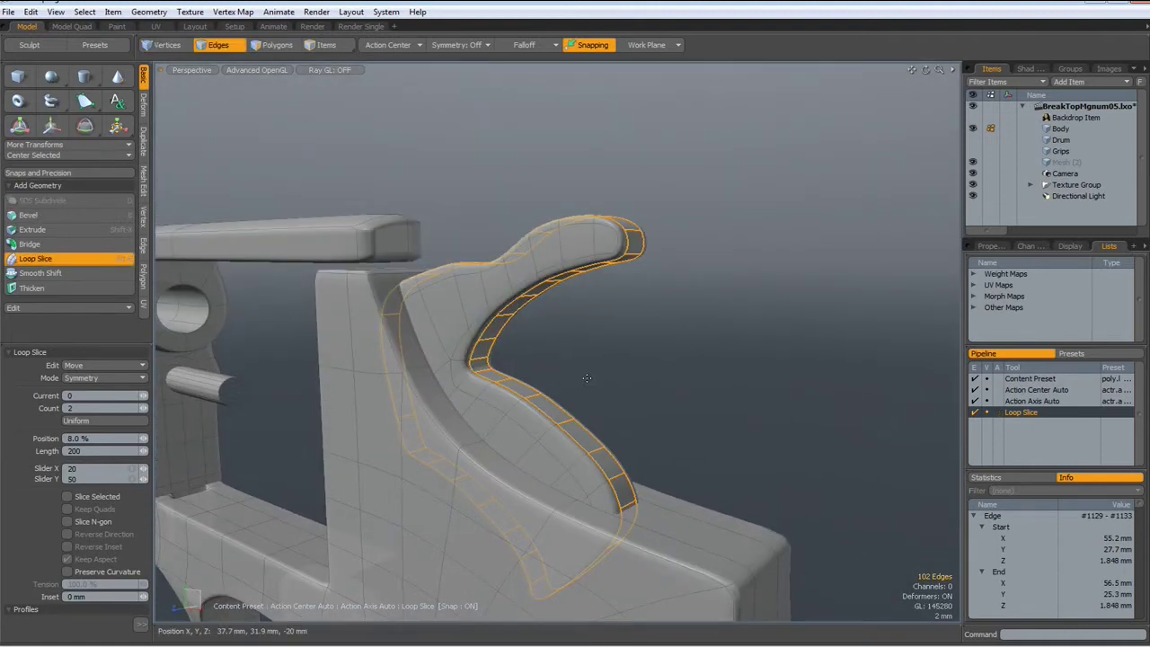
{"action": "left_click_drag", "start_coordinate": [498, 420], "coordinate": [524, 346], "text": "alt"}
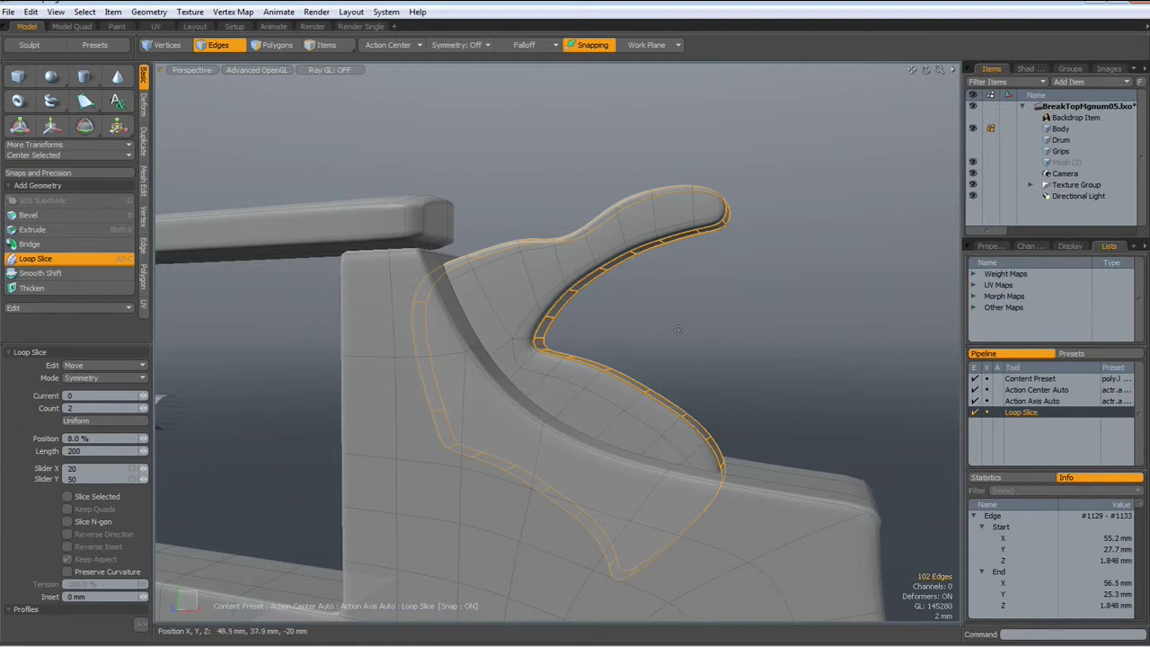
{"action": "scroll", "coordinate": [679, 330], "scroll_direction": "down", "scroll_amount": 2}
{"action": "scroll", "coordinate": [679, 330], "scroll_direction": "up", "scroll_amount": 1}
{"action": "scroll", "coordinate": [678, 330], "scroll_direction": "down", "scroll_amount": 1}
{"action": "key", "text": "space"}
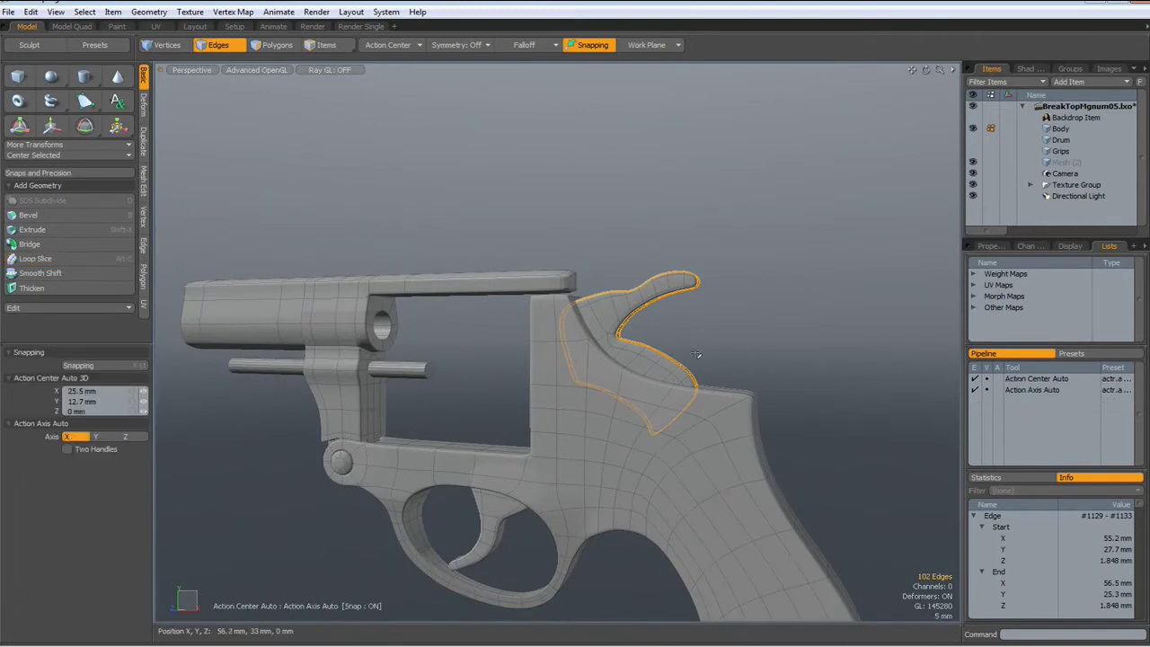
{"action": "left_click", "coordinate": [766, 338]}
Set symmetry to the Z axis and hide the revolver frame's connected polygons.
{"action": "left_click", "coordinate": [456, 45]}
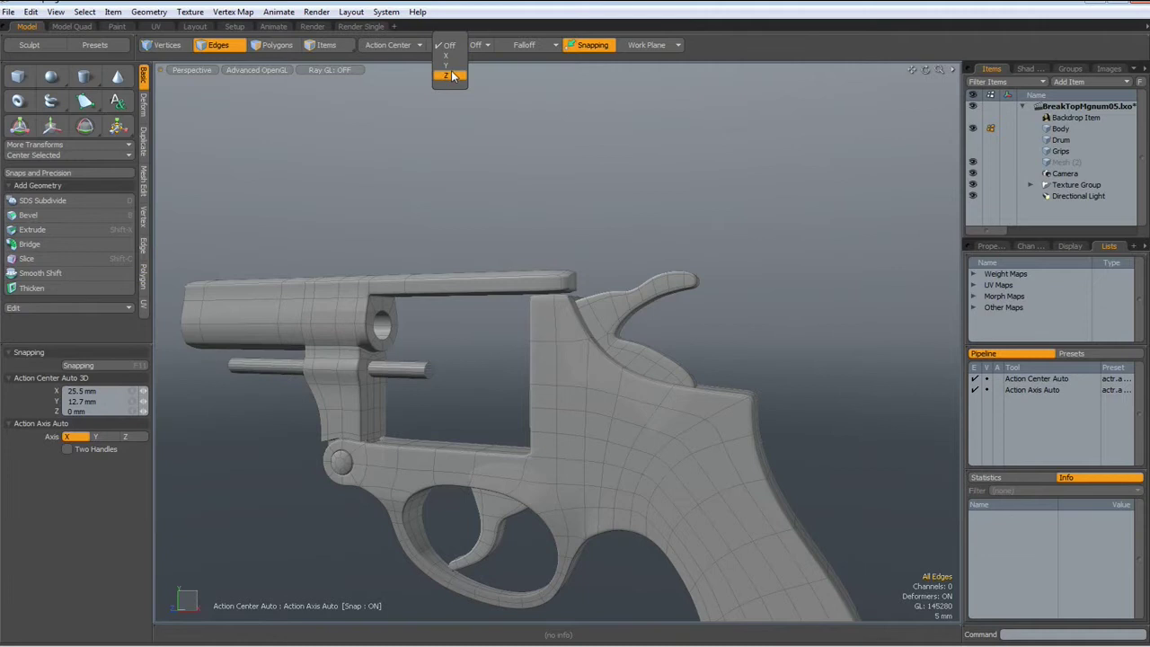
{"action": "left_click", "coordinate": [452, 75]}
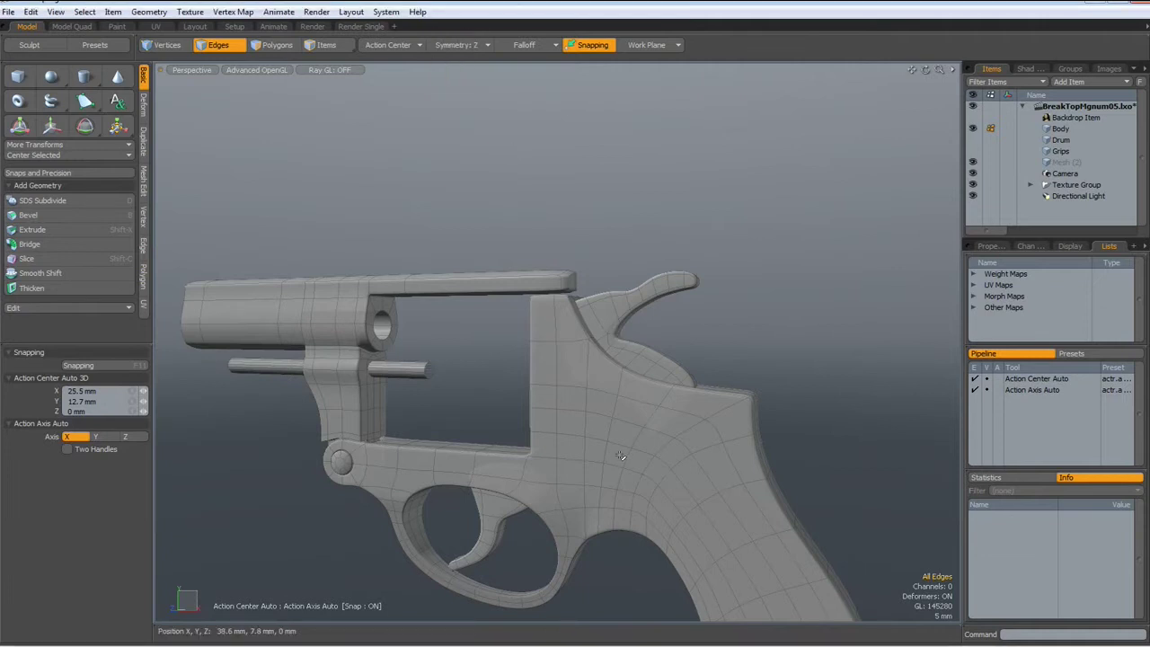
{"action": "key", "text": "3"}
{"action": "double_click", "coordinate": [662, 449]}
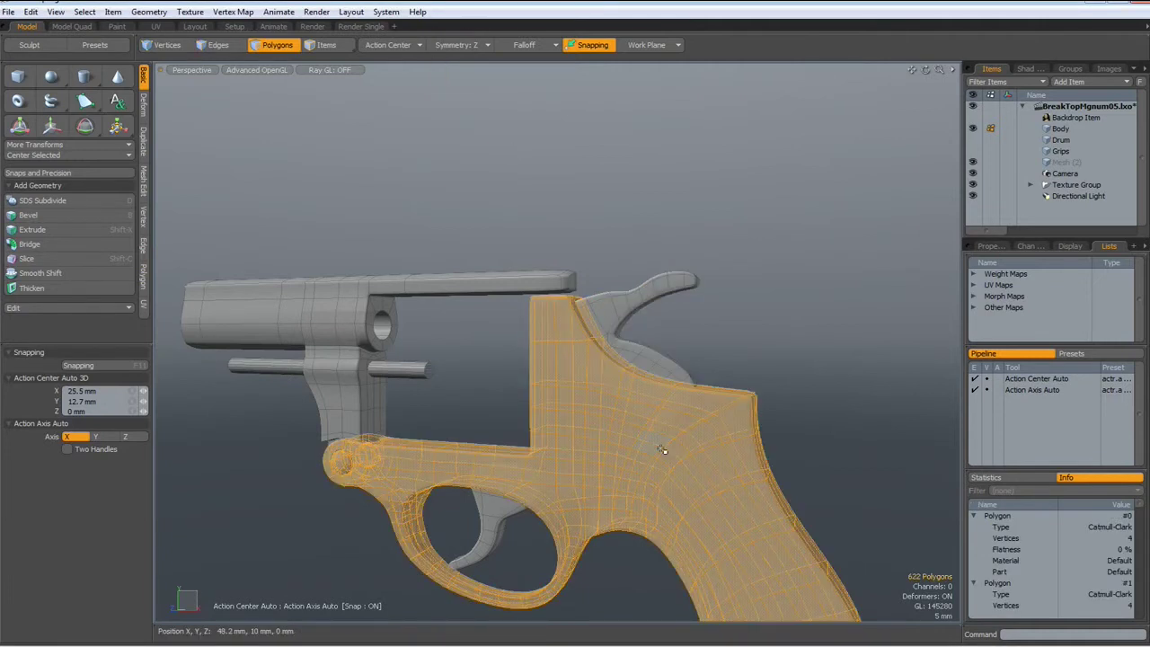
{"action": "key", "text": "h"}
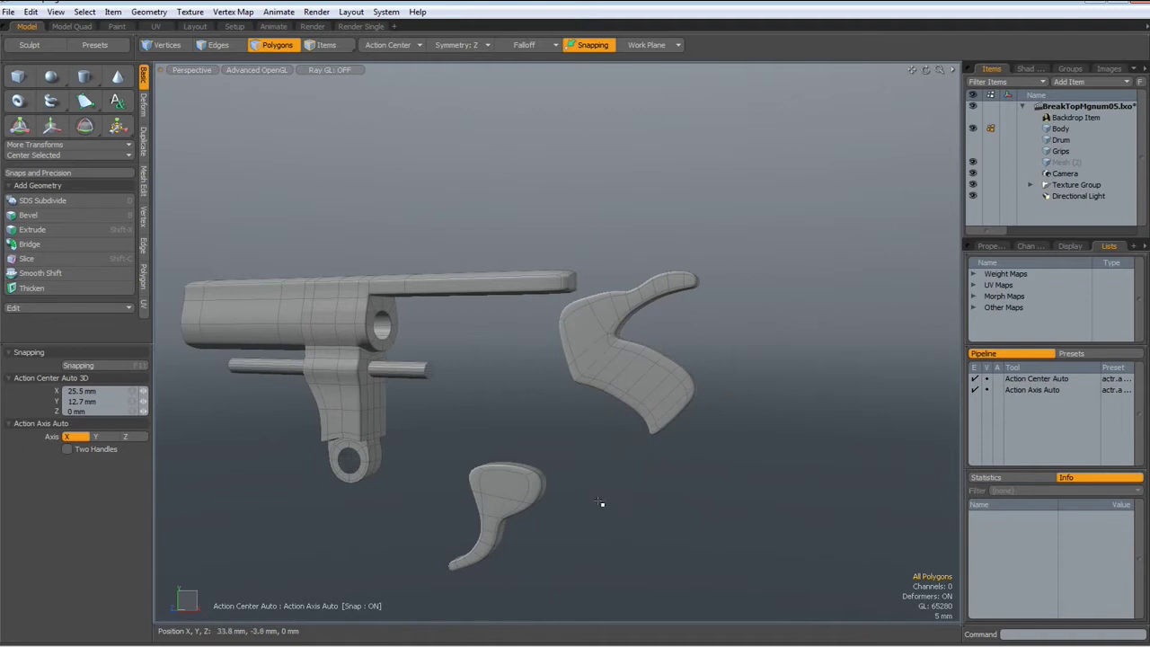
Inset the side faces of the hammer and trigger by 340 um with a grouped Polygon Bevel, and turn subdivision smoothing back on.
{"action": "key", "text": "Tab"}
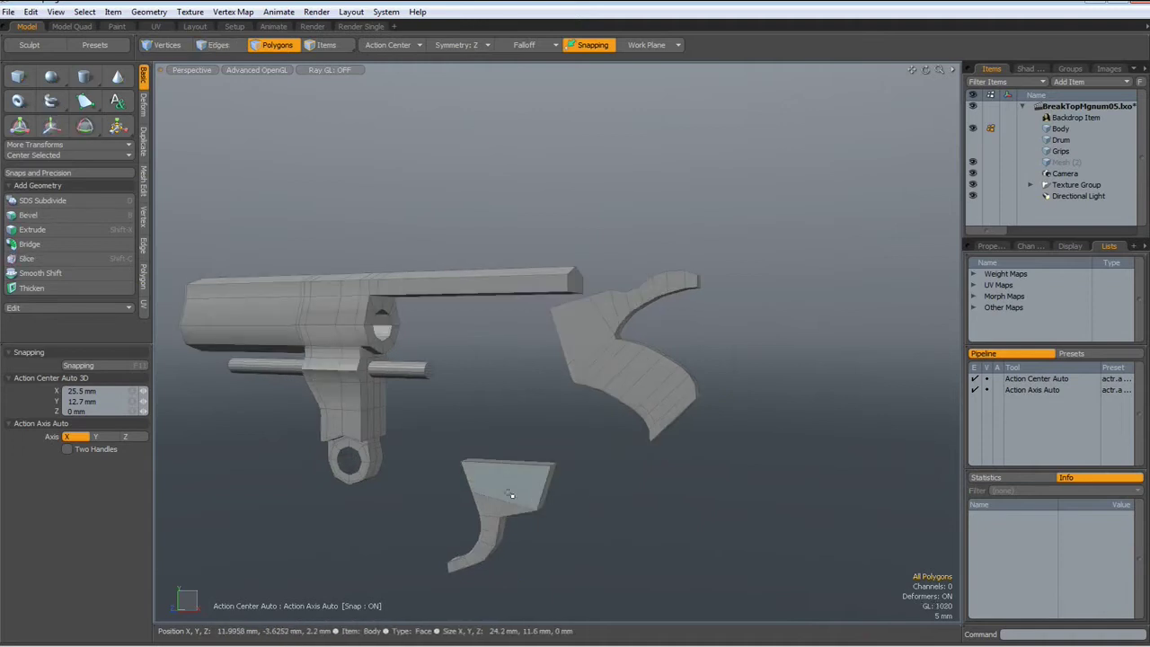
{"action": "left_click_drag", "start_coordinate": [502, 482], "coordinate": [477, 558]}
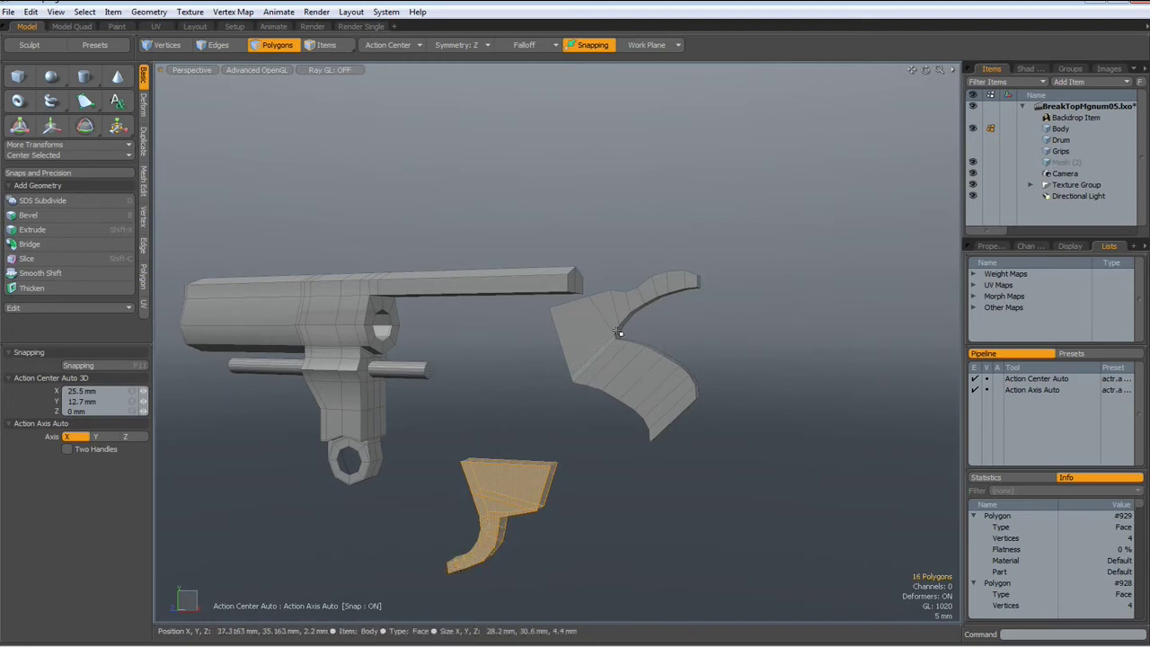
{"action": "mouse_move", "coordinate": [690, 283]}
{"action": "left_mouse_down", "text": "shift"}
{"action": "mouse_move", "coordinate": [600, 319]}
{"action": "mouse_move", "coordinate": [592, 336]}
{"action": "mouse_move", "coordinate": [669, 415]}
{"action": "left_mouse_up", "text": "shift"}
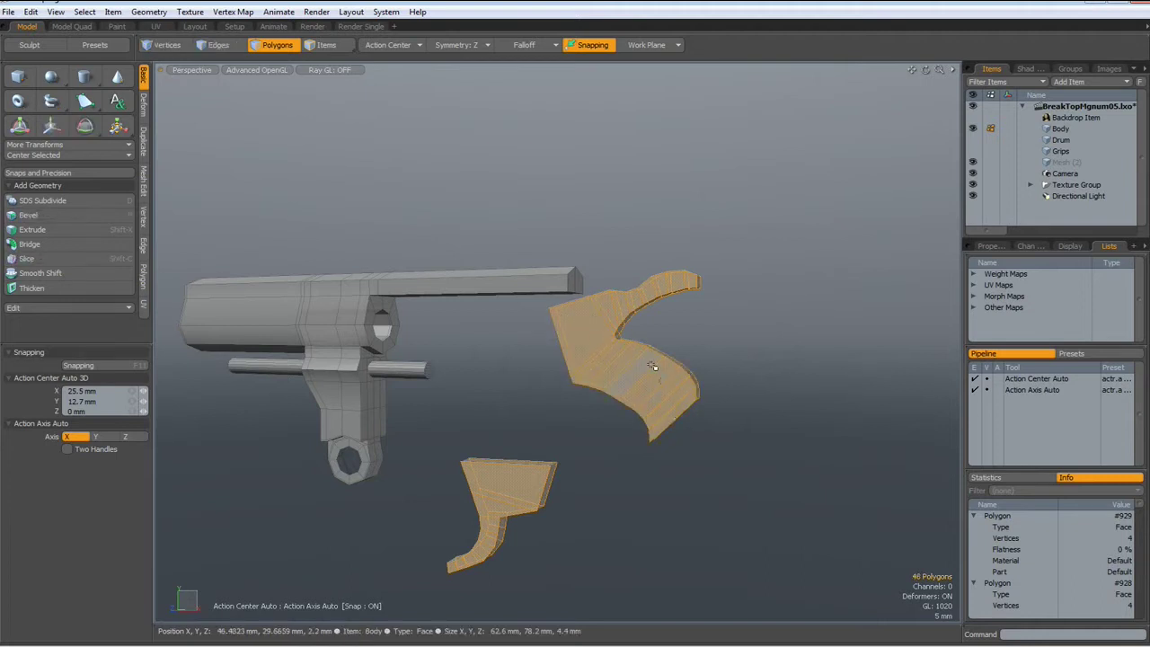
{"action": "key", "text": "shift+a"}
{"action": "key", "text": "b"}
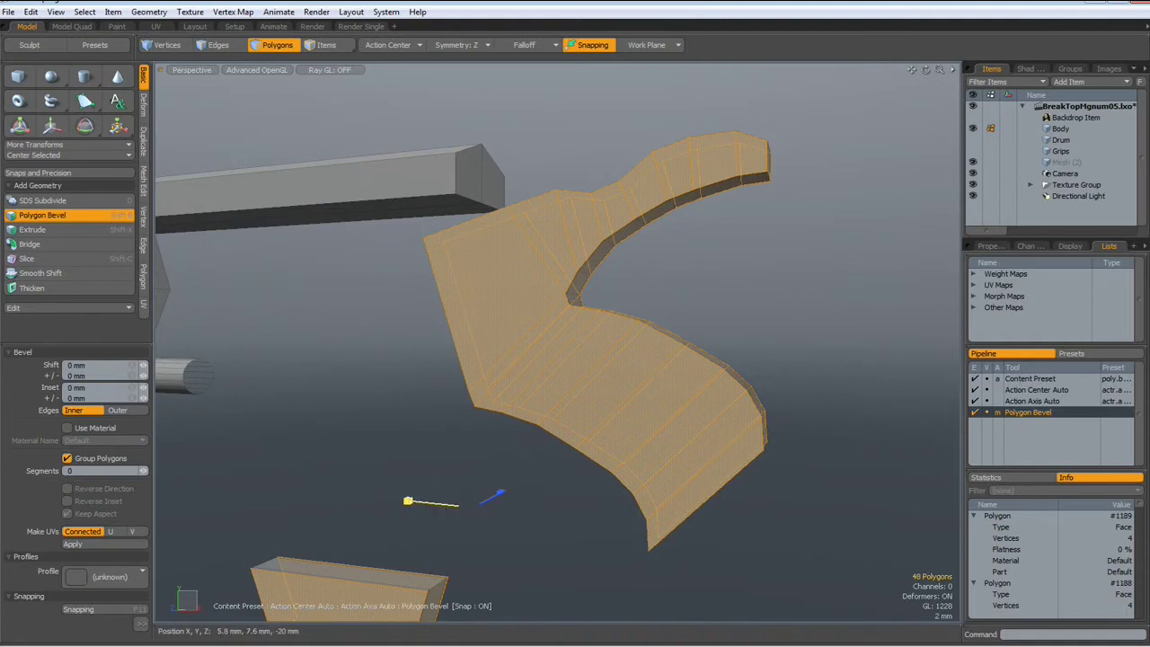
{"action": "left_click_drag", "start_coordinate": [408, 501], "coordinate": [409, 501]}
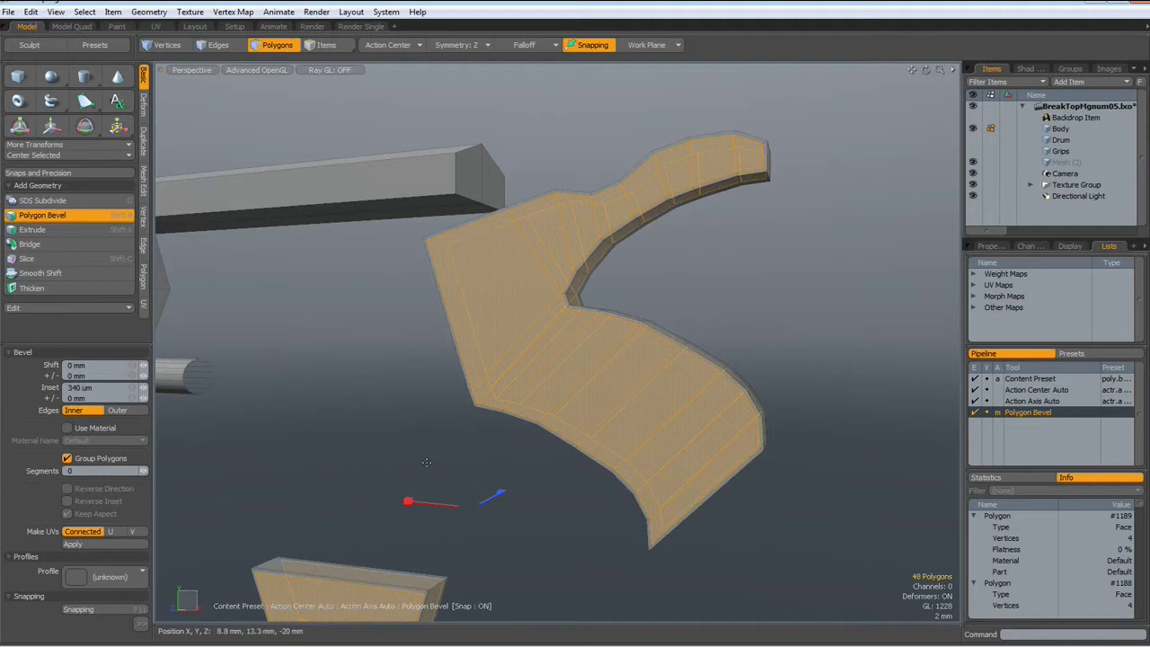
{"action": "key", "text": "space"}
{"action": "left_click", "coordinate": [419, 464]}
{"action": "key", "text": "shift+Tab"}
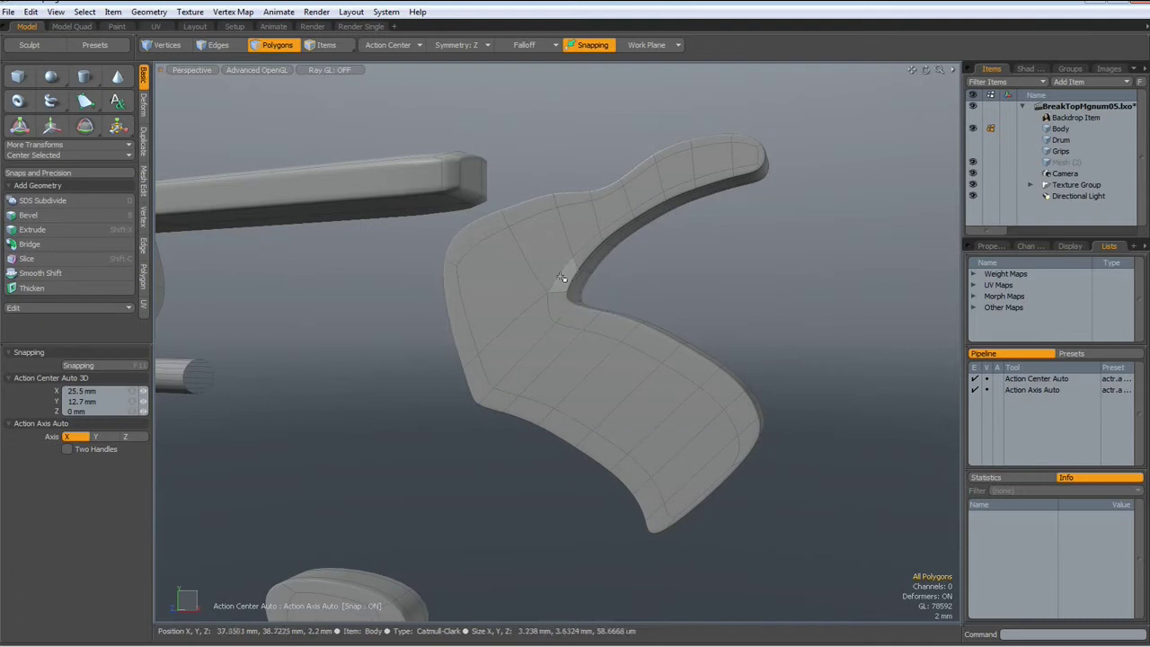
Unhide the rest of the revolver body and view the hammer and trigger in place.
{"action": "scroll", "coordinate": [538, 295], "scroll_direction": "down", "scroll_amount": 3}
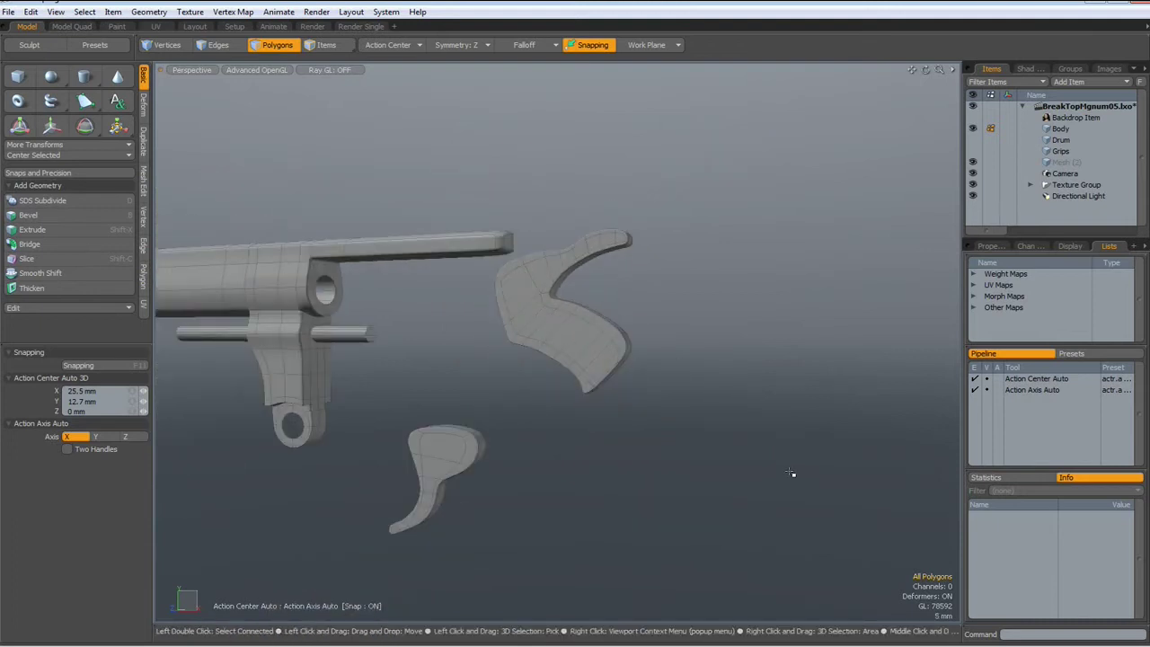
{"action": "key", "text": "u"}
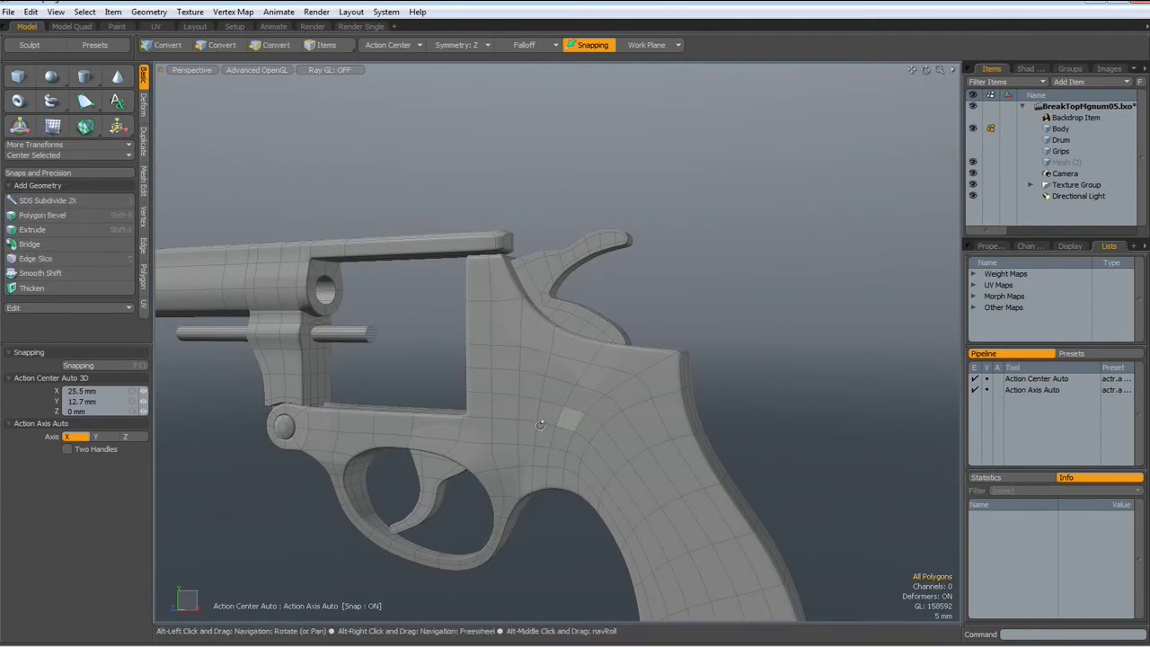
{"action": "left_click_drag", "start_coordinate": [570, 418], "coordinate": [612, 311], "text": "alt+shift"}
{"action": "scroll", "coordinate": [524, 342], "scroll_direction": "down", "scroll_amount": 3}
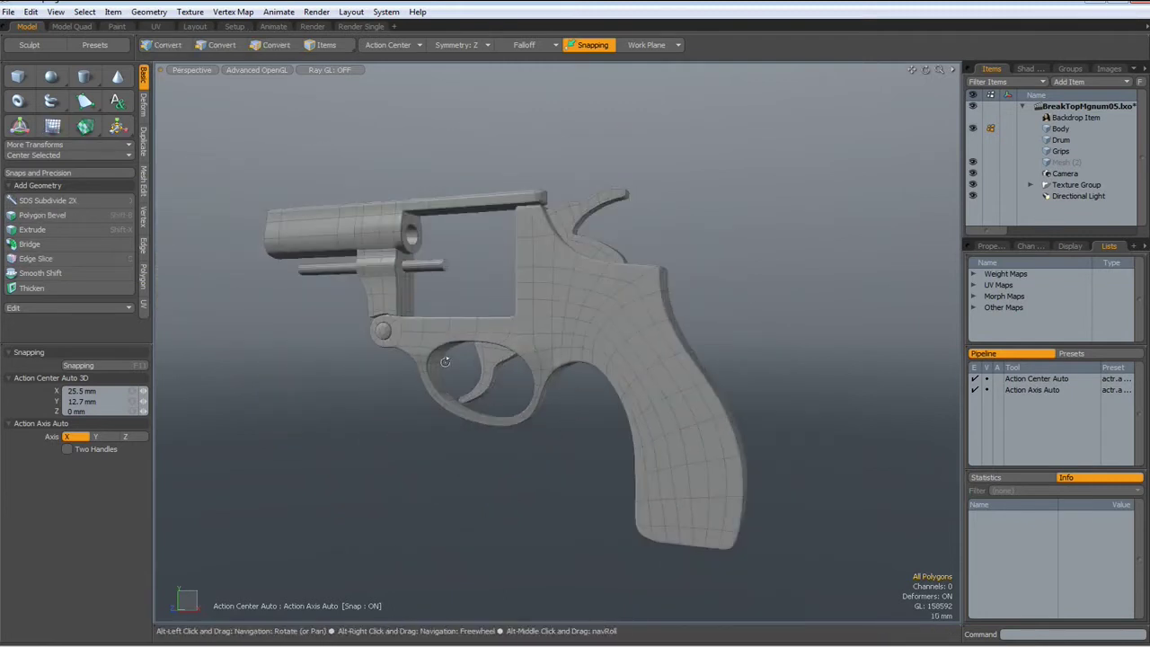
{"action": "left_click_drag", "start_coordinate": [526, 344], "coordinate": [610, 420], "text": "alt"}
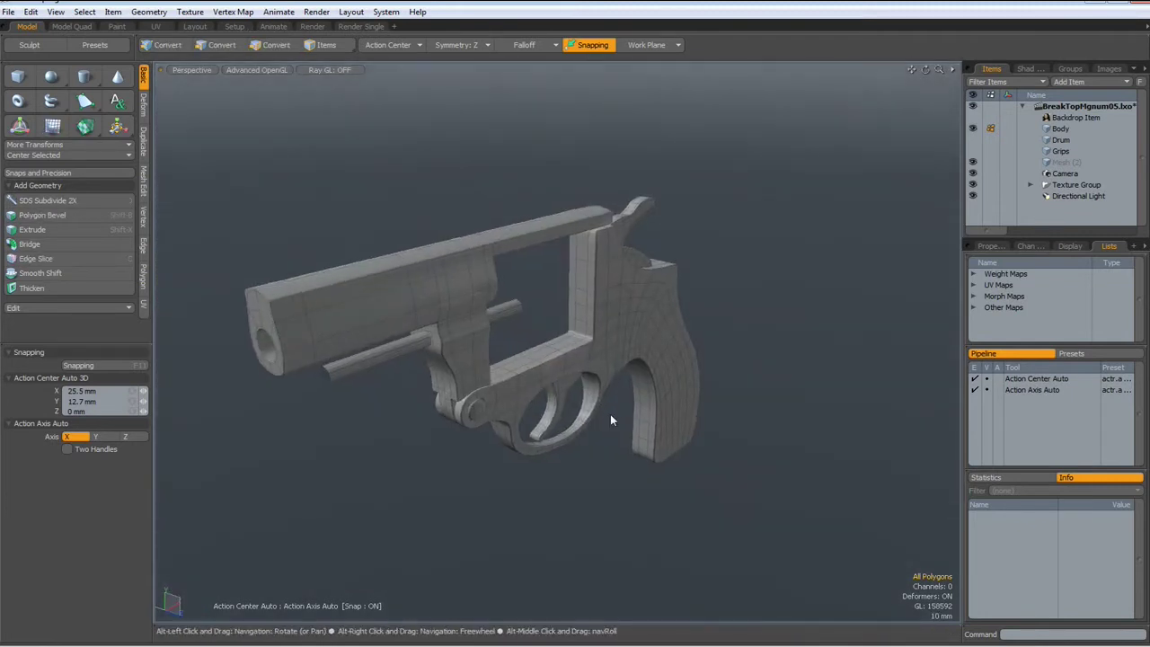
Show the Drum mesh, convert all its polygons to subdivision surfaces, and clear the selection.
{"action": "left_click", "coordinate": [973, 139]}
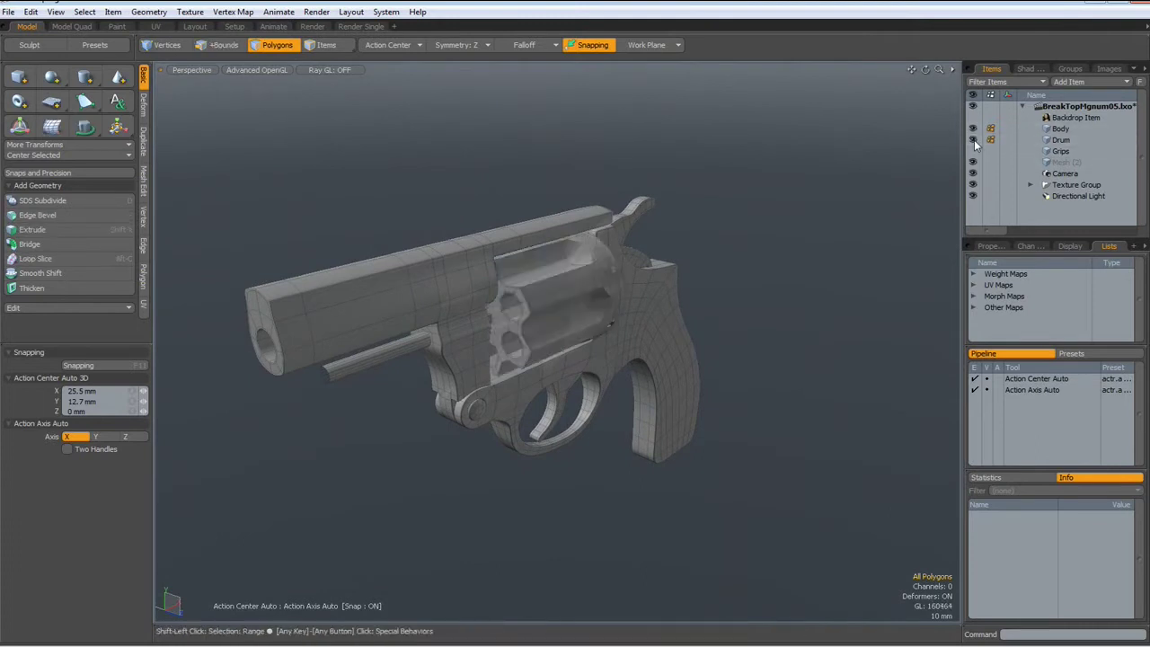
{"action": "double_click", "coordinate": [530, 289]}
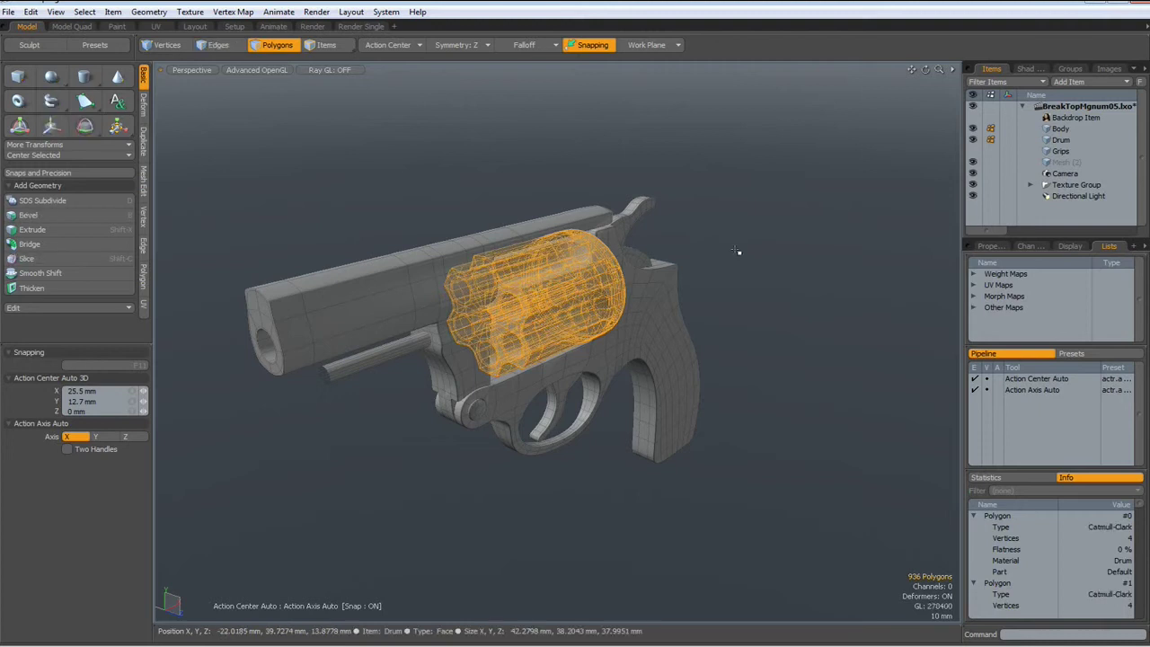
{"action": "left_click", "coordinate": [804, 230]}
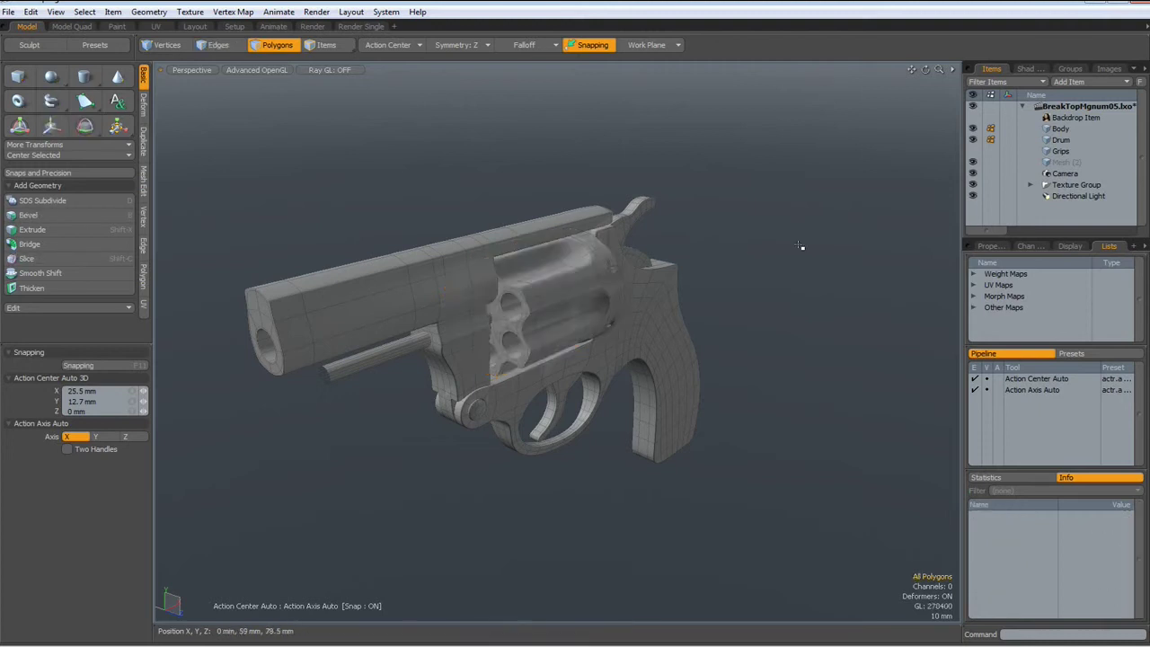
{"action": "scroll", "coordinate": [698, 297], "scroll_direction": "up", "scroll_amount": 2}
{"action": "left_click_drag", "start_coordinate": [699, 297], "coordinate": [840, 239], "text": "alt"}
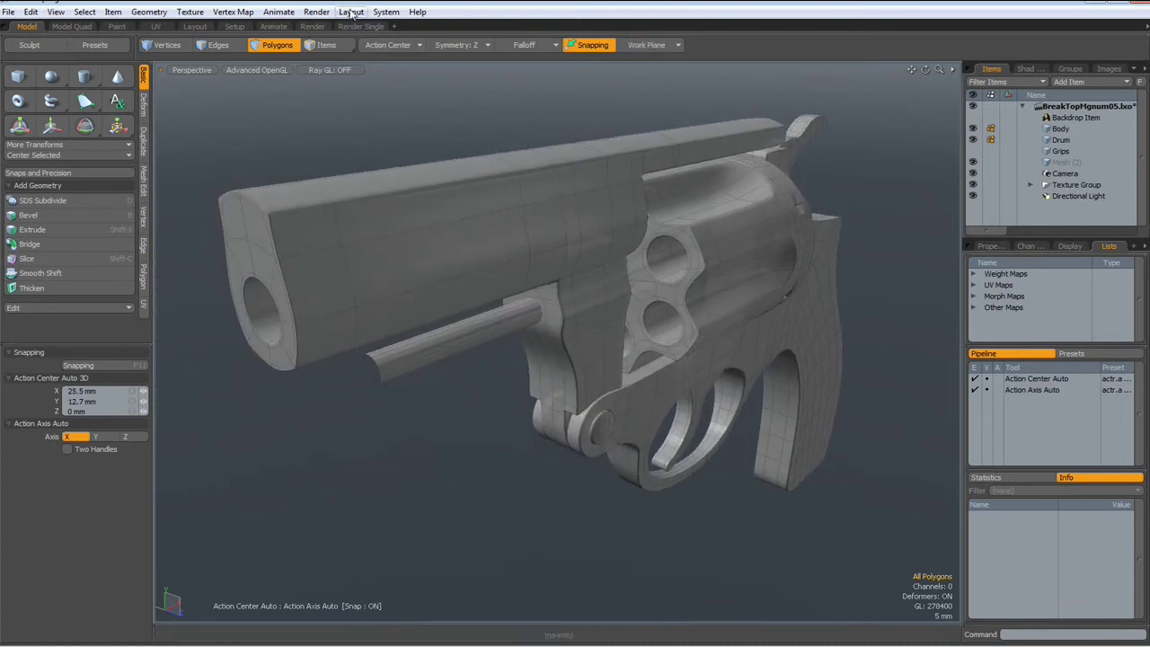
Apply the Polished Silver preset to the revolver in the render preview and render a test frame.
{"action": "left_click", "coordinate": [312, 26]}
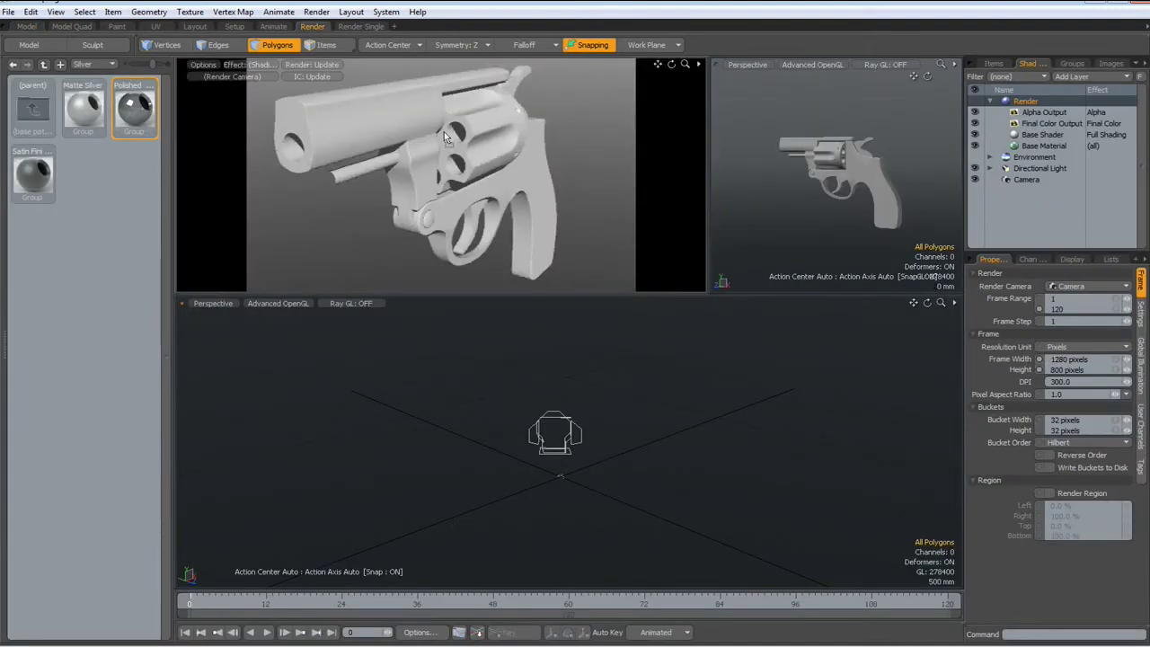
{"action": "left_click_drag", "start_coordinate": [444, 131], "coordinate": [444, 131]}
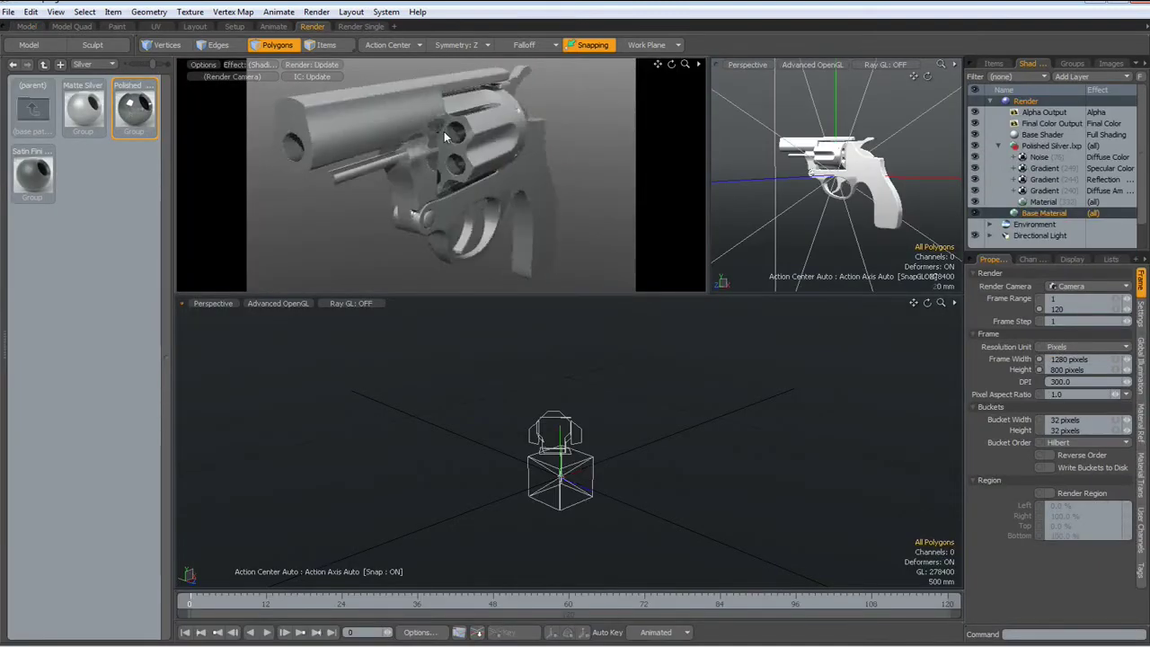
{"action": "key", "text": "F9"}
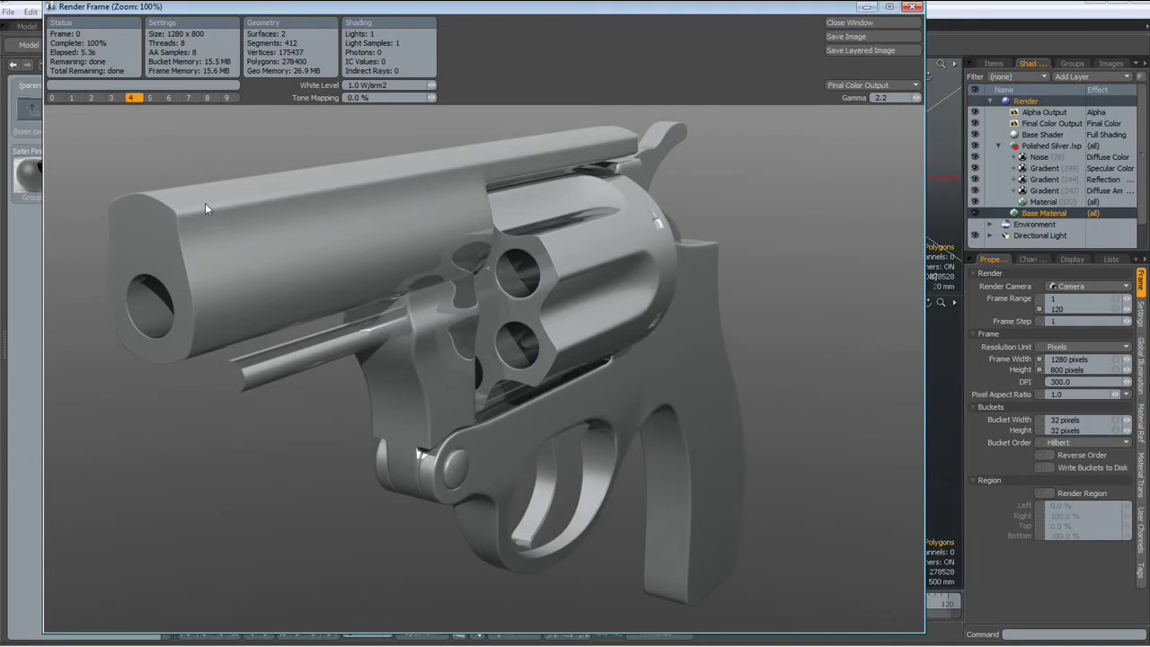
{"action": "left_click", "coordinate": [912, 7]}
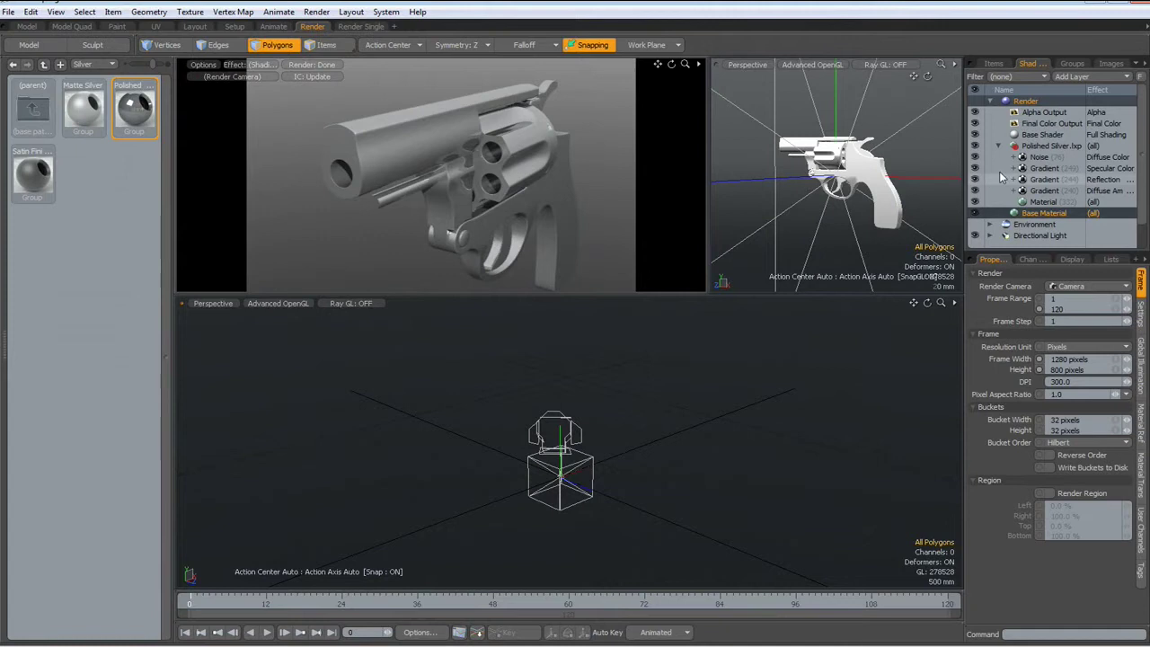
Delete the Polished Silver material group from the shader tree and return to the modeling layout.
{"action": "right_click", "coordinate": [1050, 146]}
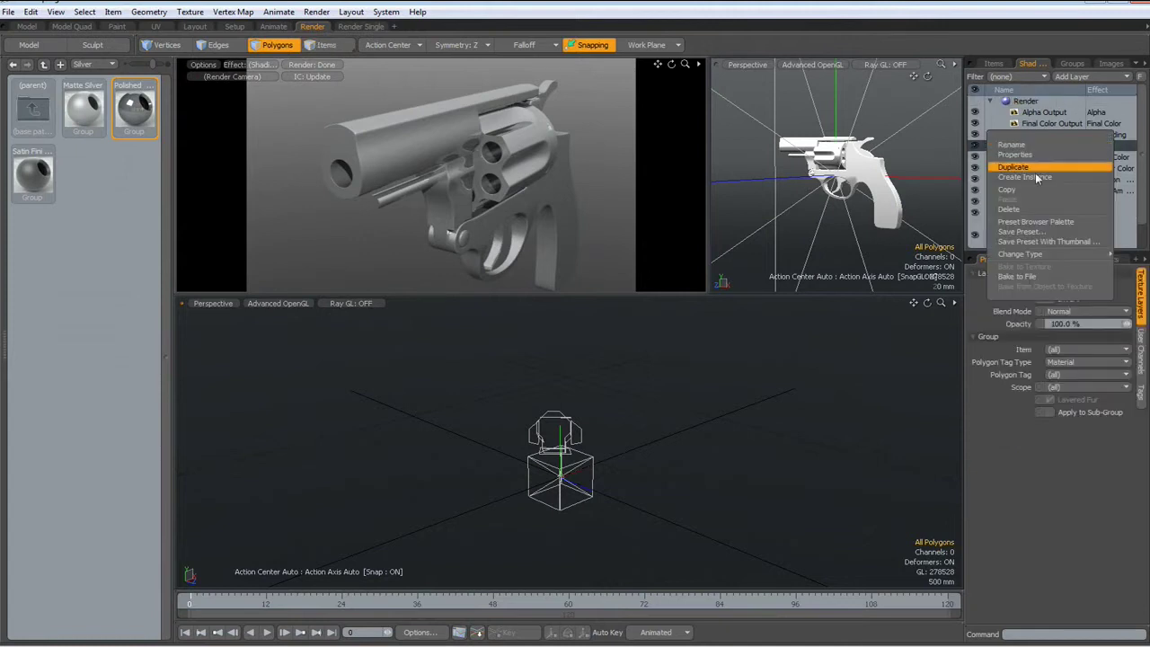
{"action": "left_click", "coordinate": [1018, 210]}
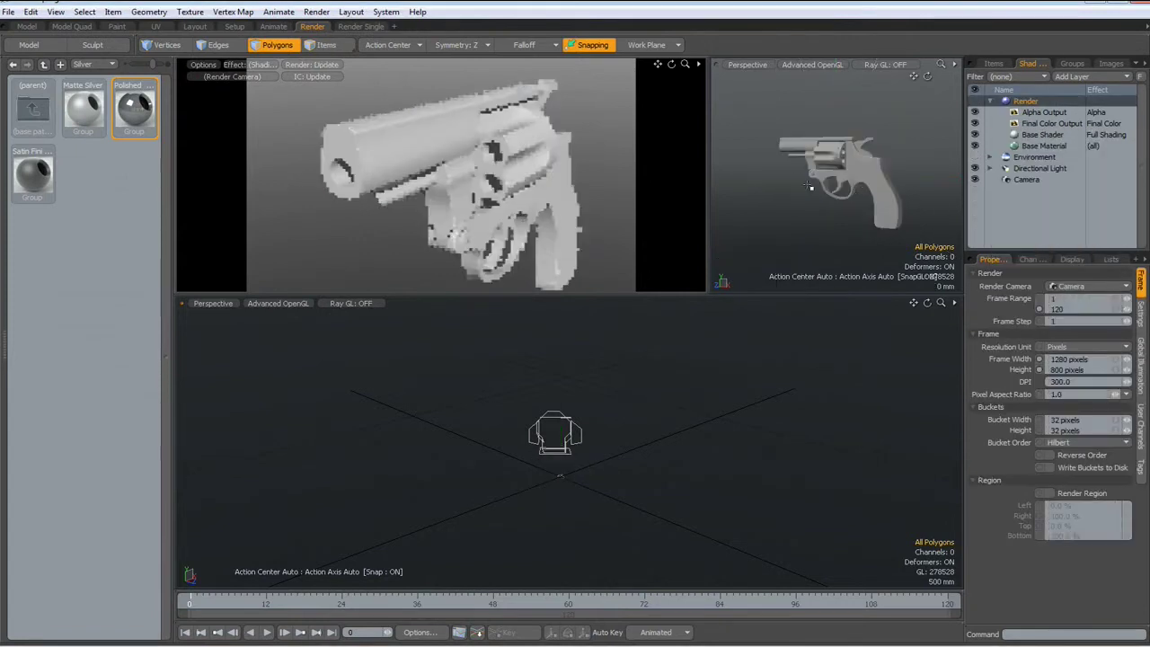
{"action": "left_click", "coordinate": [25, 27]}
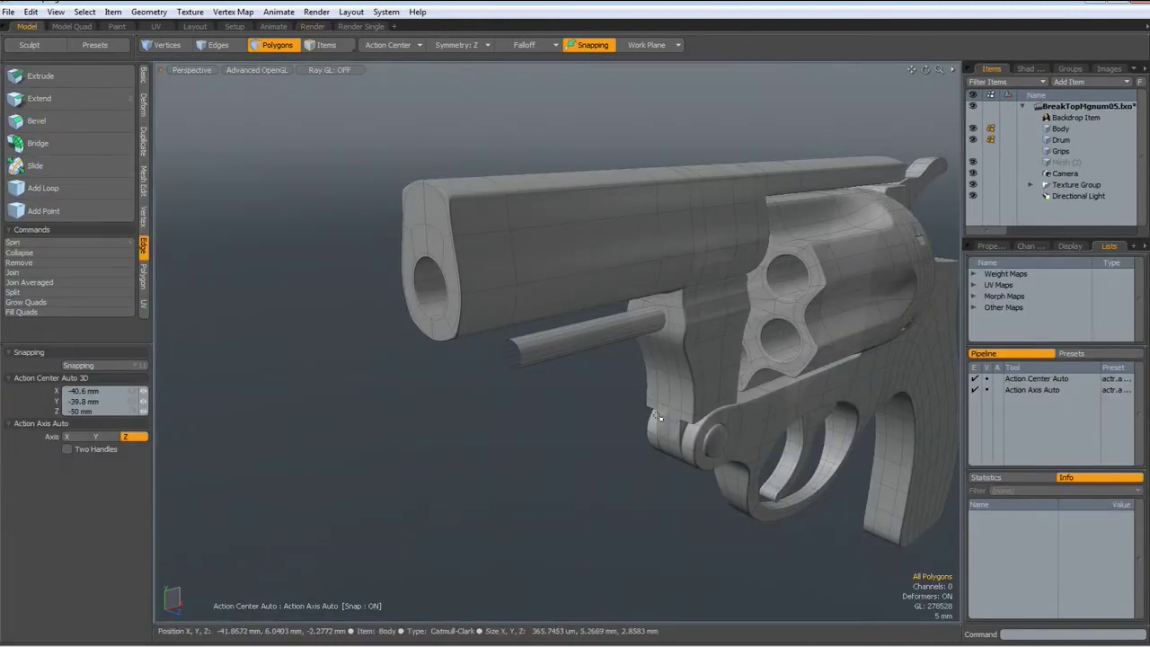
In the unsmoothed front view, select the top row of polygons along the barrel and top strap and move it down 1.4 mm.
{"action": "left_click_drag", "start_coordinate": [661, 415], "coordinate": [710, 364], "text": "alt"}
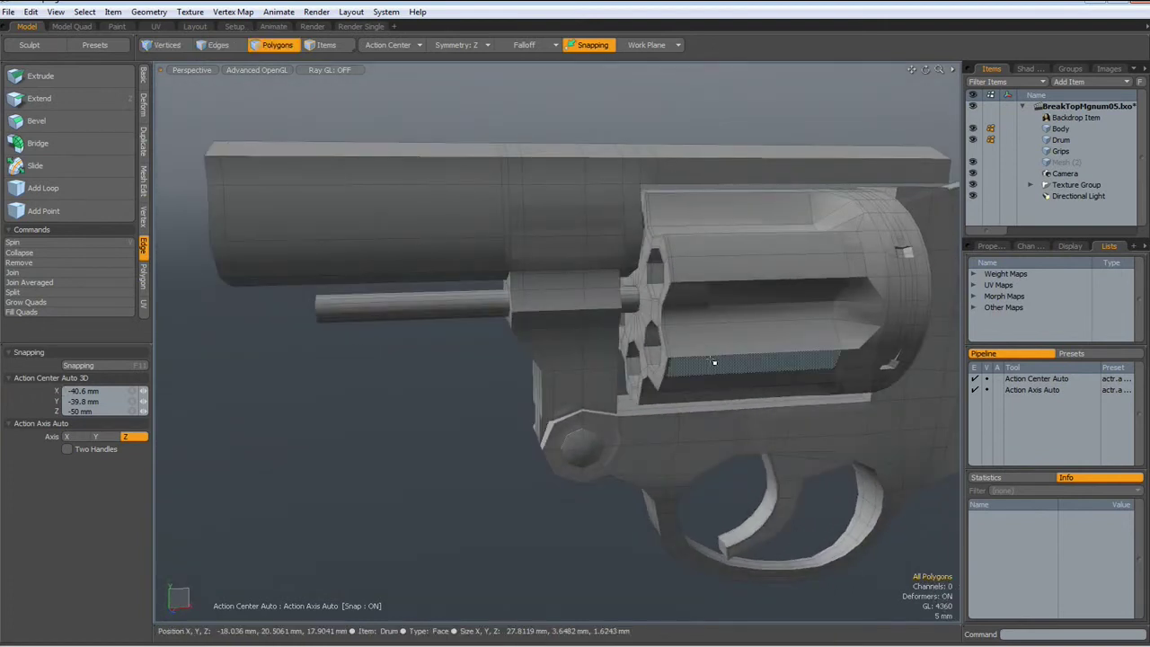
{"action": "key", "text": "KP_2"}
{"action": "left_click_drag", "start_coordinate": [711, 361], "coordinate": [674, 377], "text": "alt"}
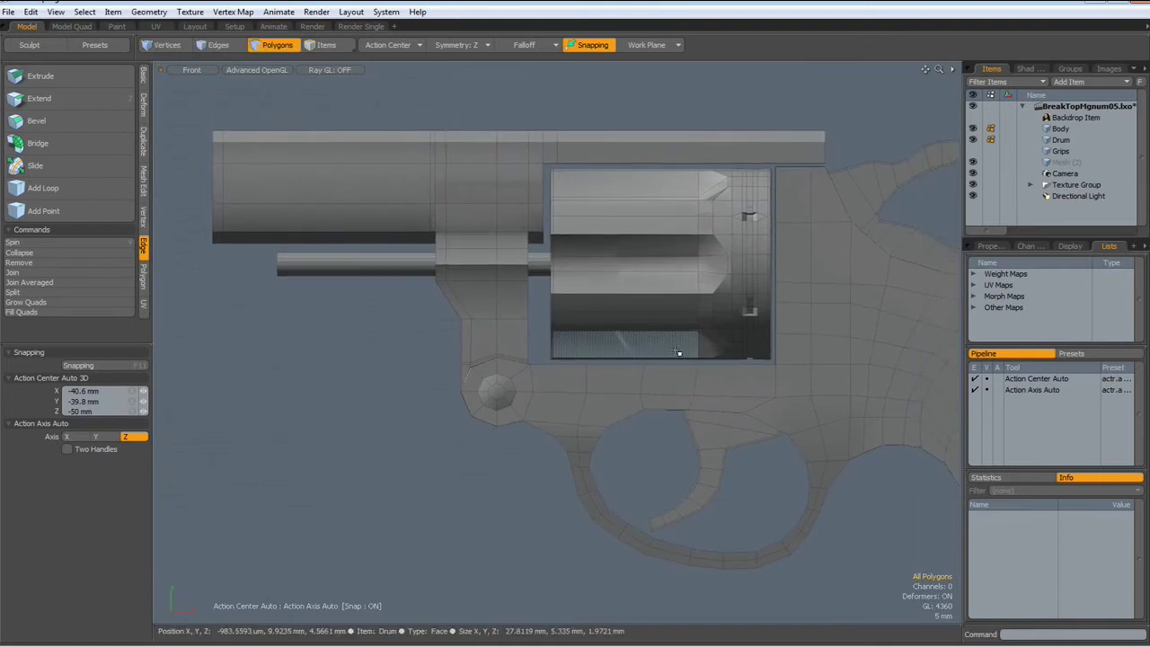
{"action": "scroll", "coordinate": [677, 352], "scroll_direction": "down", "scroll_amount": 2}
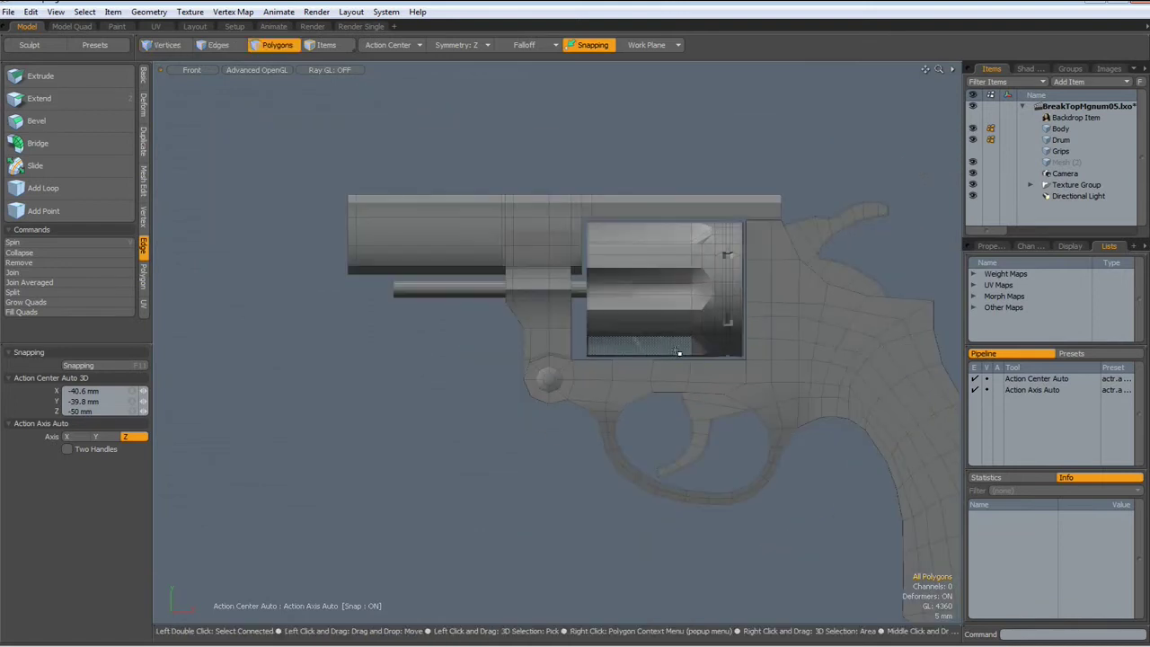
{"action": "left_click_drag", "start_coordinate": [677, 353], "coordinate": [586, 302], "text": "alt+shift"}
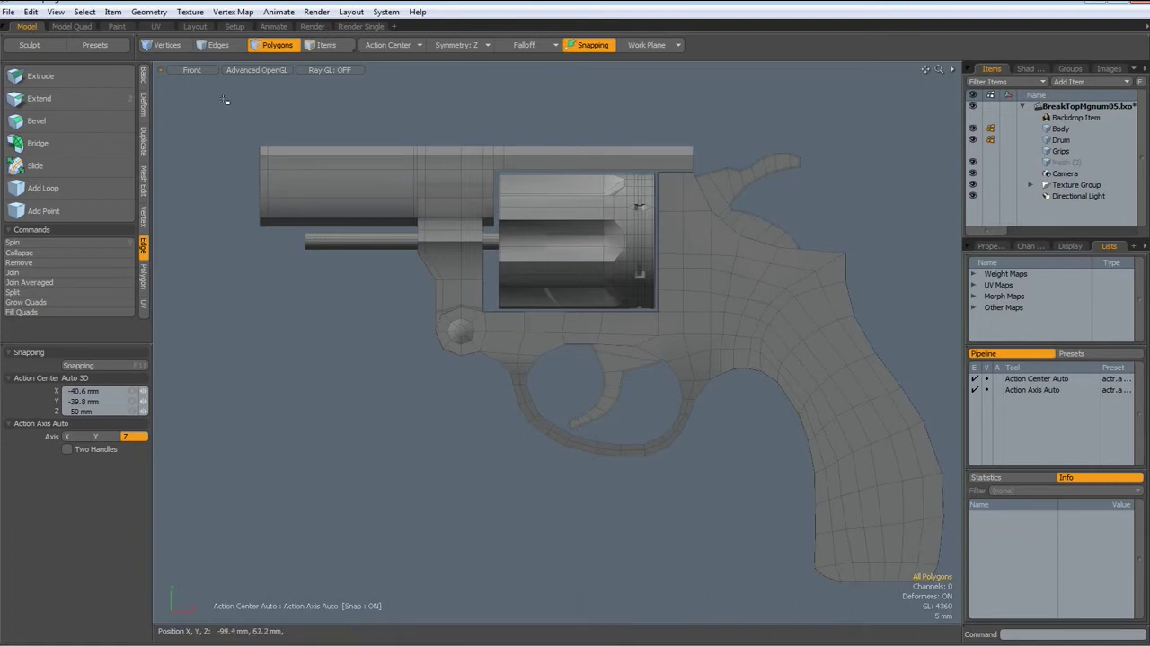
{"action": "left_click_drag", "start_coordinate": [223, 100], "coordinate": [717, 160]}
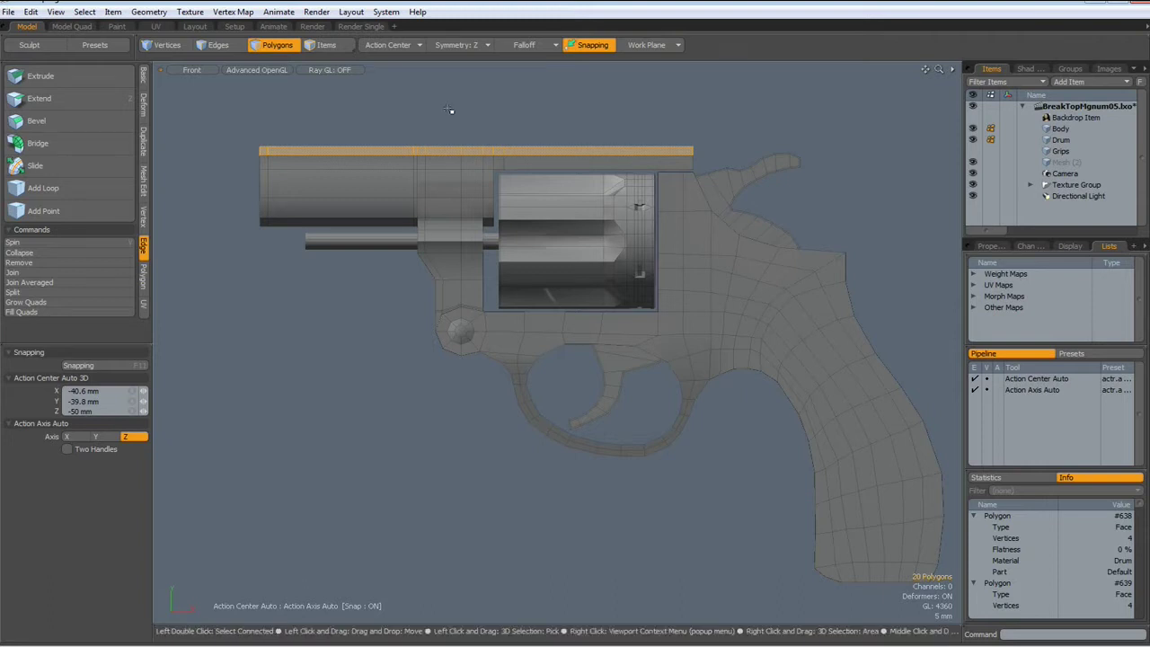
{"action": "key", "text": "w"}
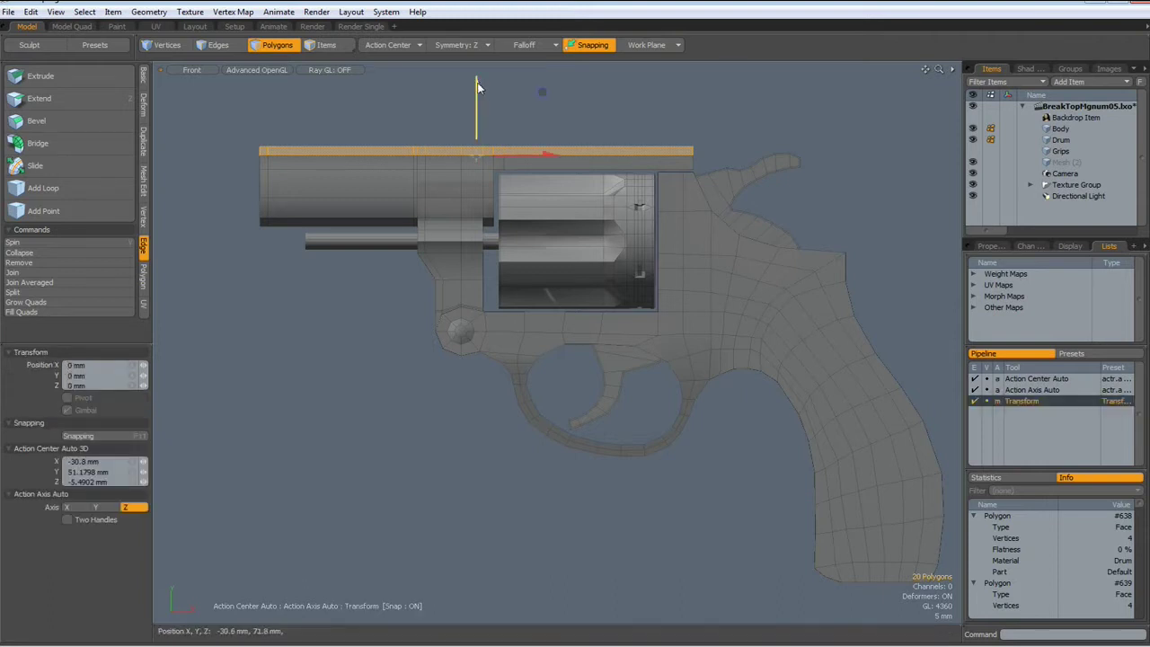
{"action": "left_click_drag", "start_coordinate": [476, 155], "coordinate": [476, 160]}
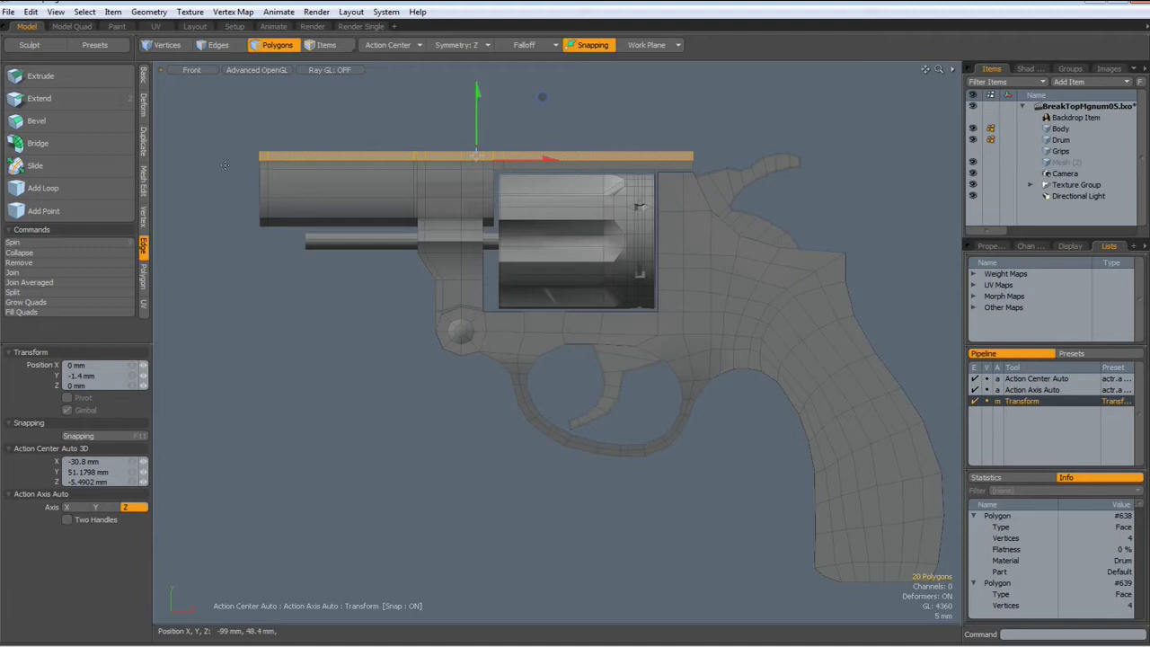
Select the lengthwise edges just above the top strap's underside, along the barrel, and move them slightly down.
{"action": "scroll", "coordinate": [357, 207], "scroll_direction": "up", "scroll_amount": 2}
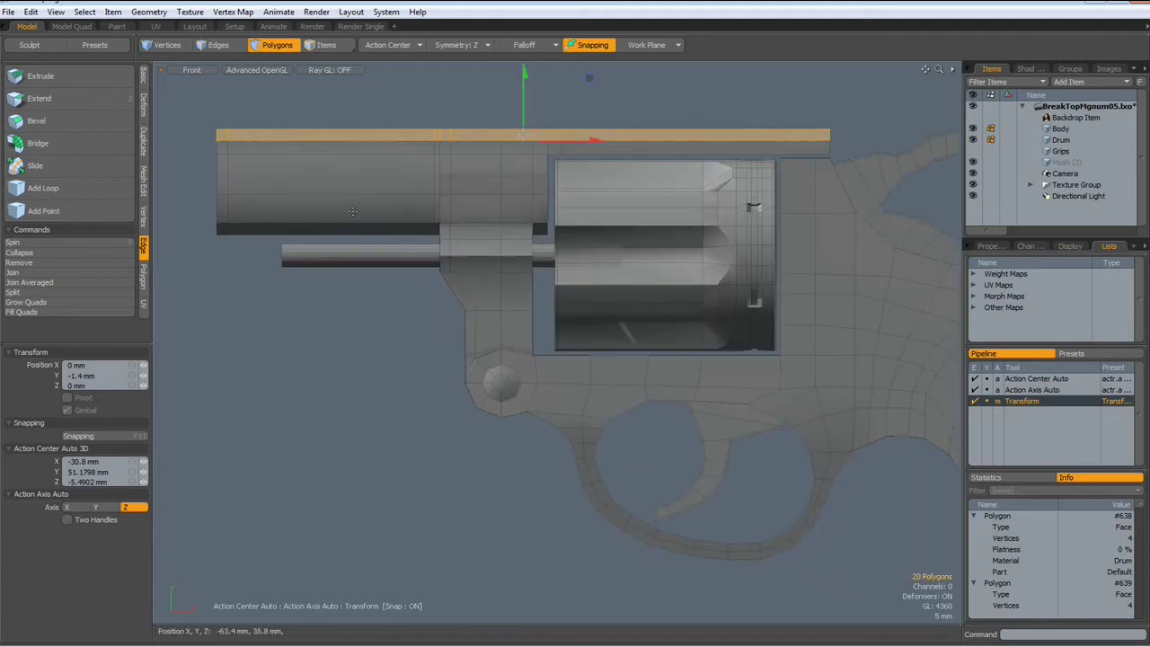
{"action": "key", "text": "2"}
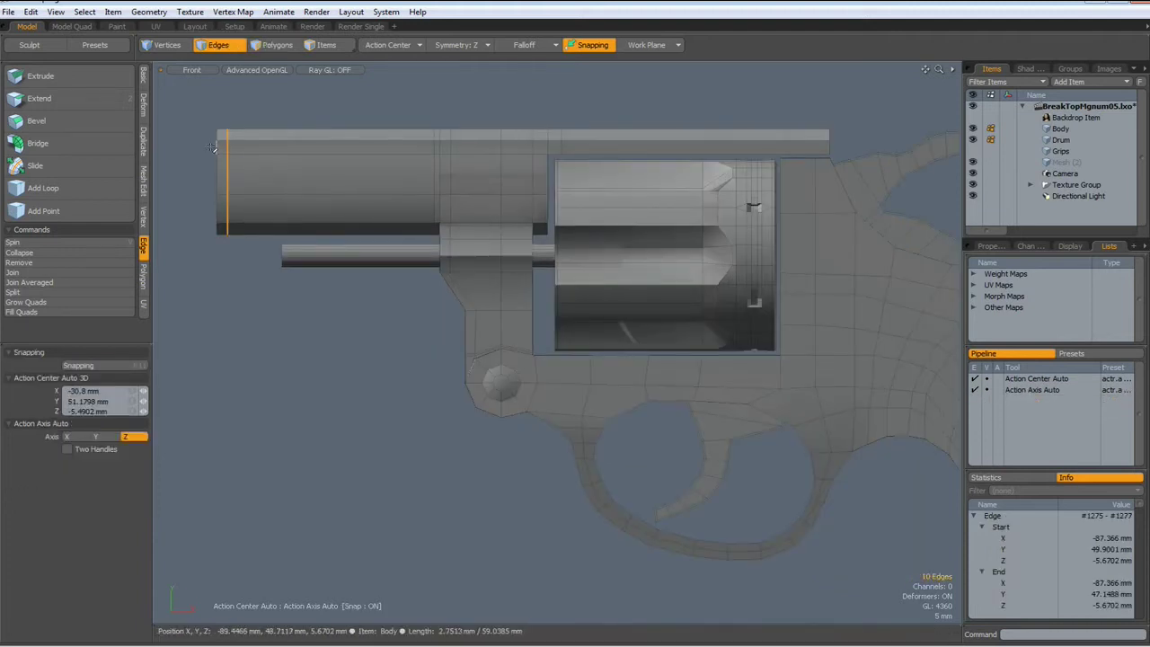
{"action": "mouse_move", "coordinate": [204, 145]}
{"action": "right_mouse_down"}
{"action": "mouse_move", "coordinate": [329, 166]}
{"action": "mouse_move", "coordinate": [865, 160]}
{"action": "right_mouse_up"}
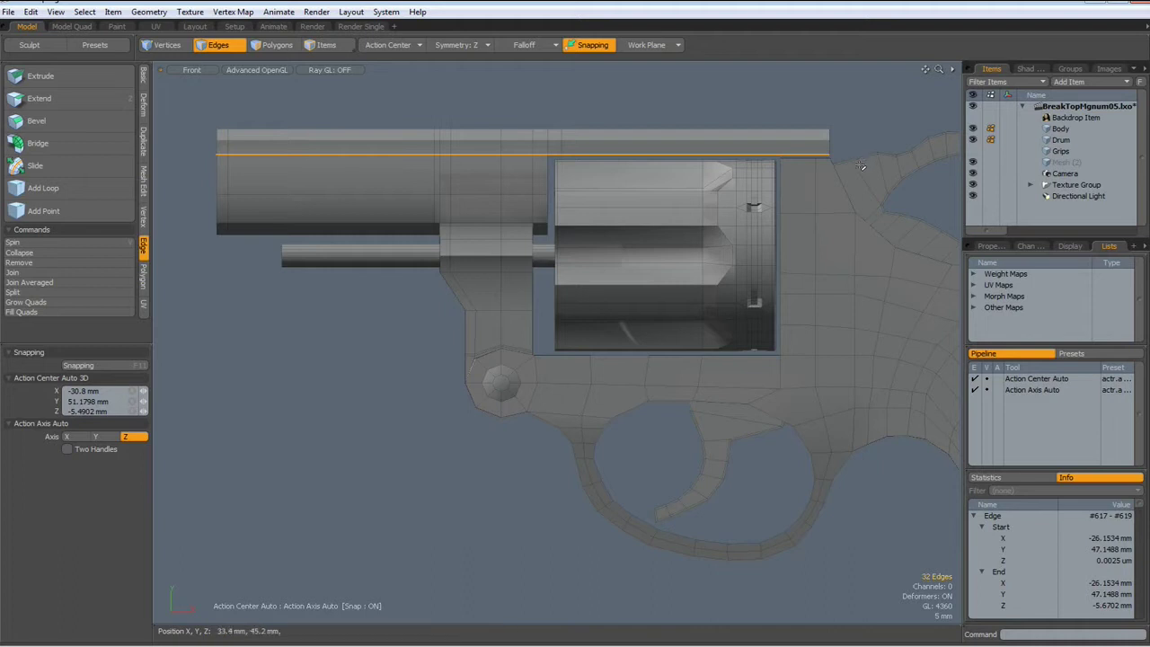
{"action": "key", "text": "w"}
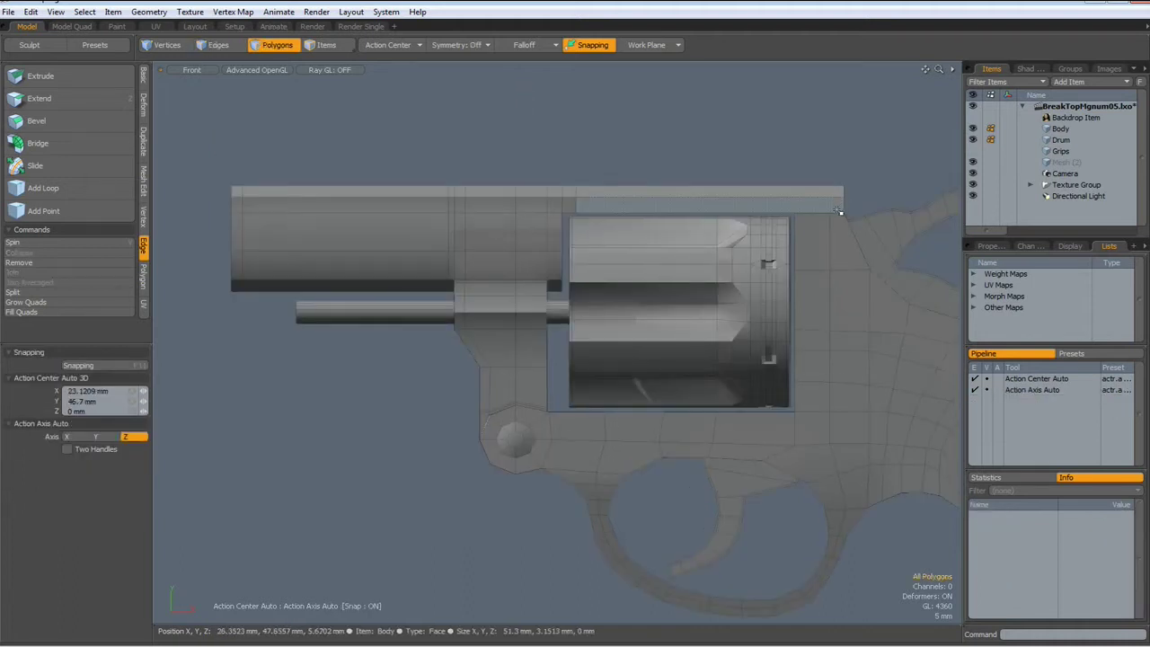
With subdivision smoothing on, add an edge loop at 95% along the top strap, close to its rear end.
{"action": "scroll", "coordinate": [838, 199], "scroll_direction": "up", "scroll_amount": 5}
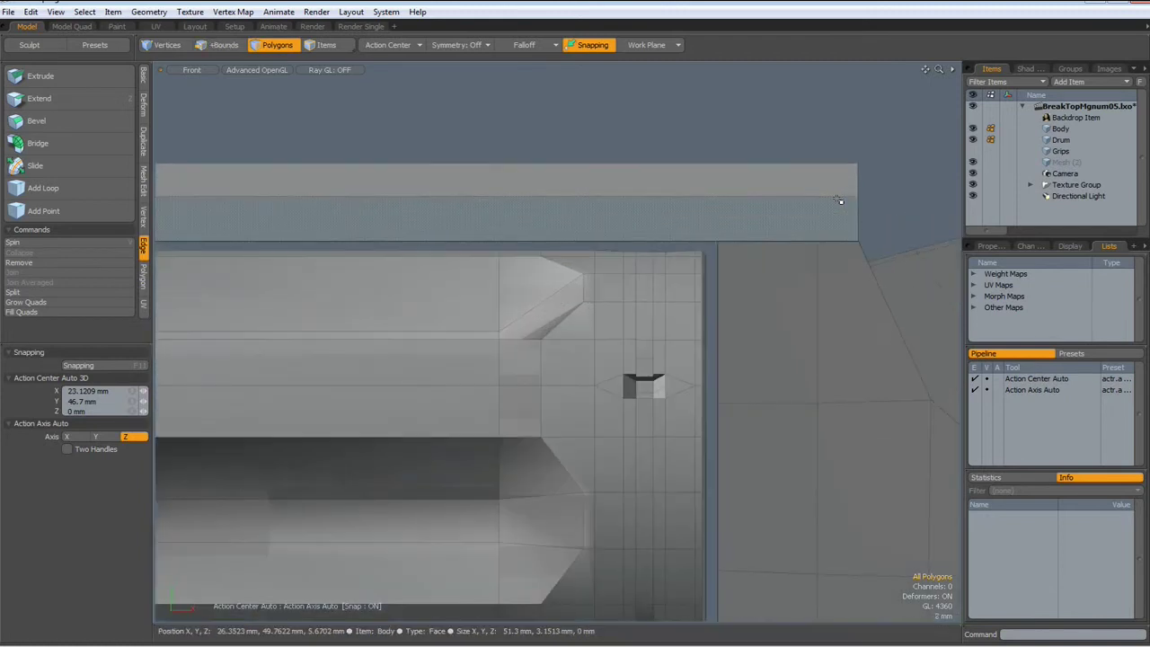
{"action": "key", "text": "Tab"}
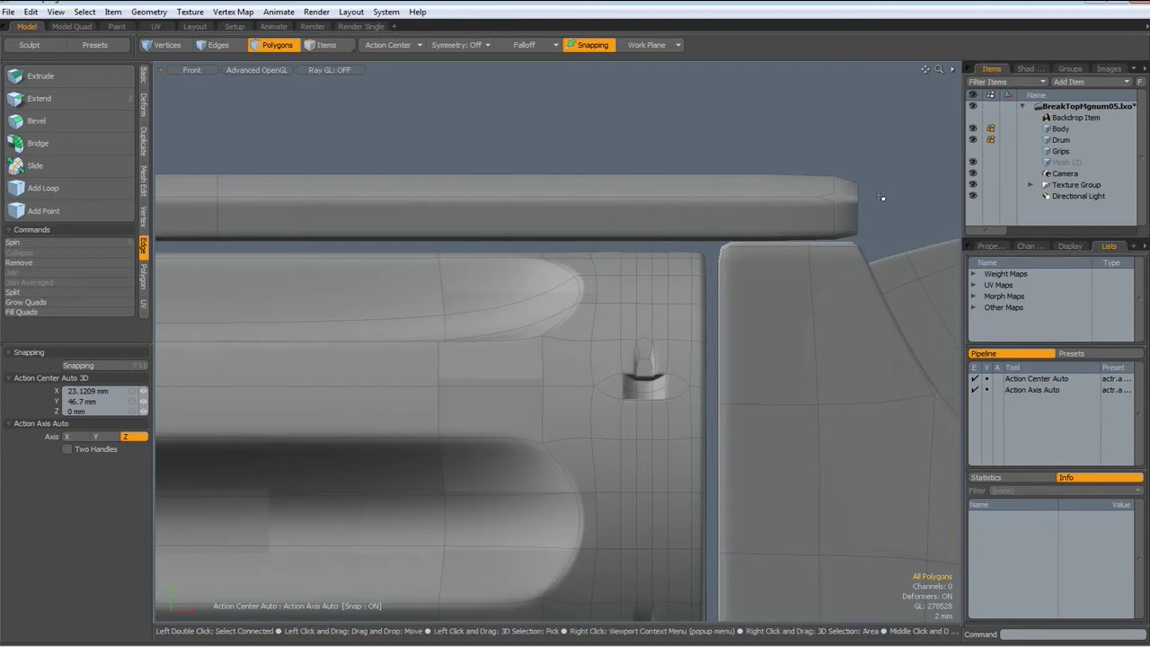
{"action": "left_click", "coordinate": [68, 186]}
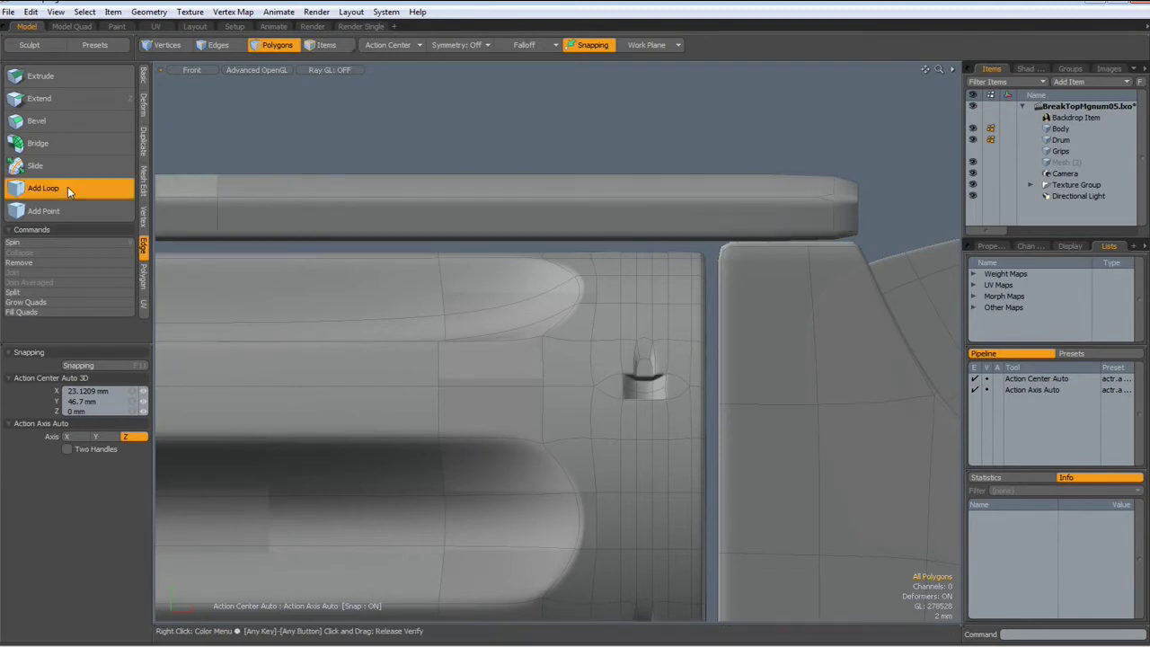
{"action": "left_click", "coordinate": [766, 195]}
{"action": "mouse_move", "coordinate": [767, 195]}
{"action": "left_mouse_down"}
{"action": "mouse_move", "coordinate": [804, 195]}
{"action": "mouse_move", "coordinate": [789, 195]}
{"action": "left_mouse_up"}
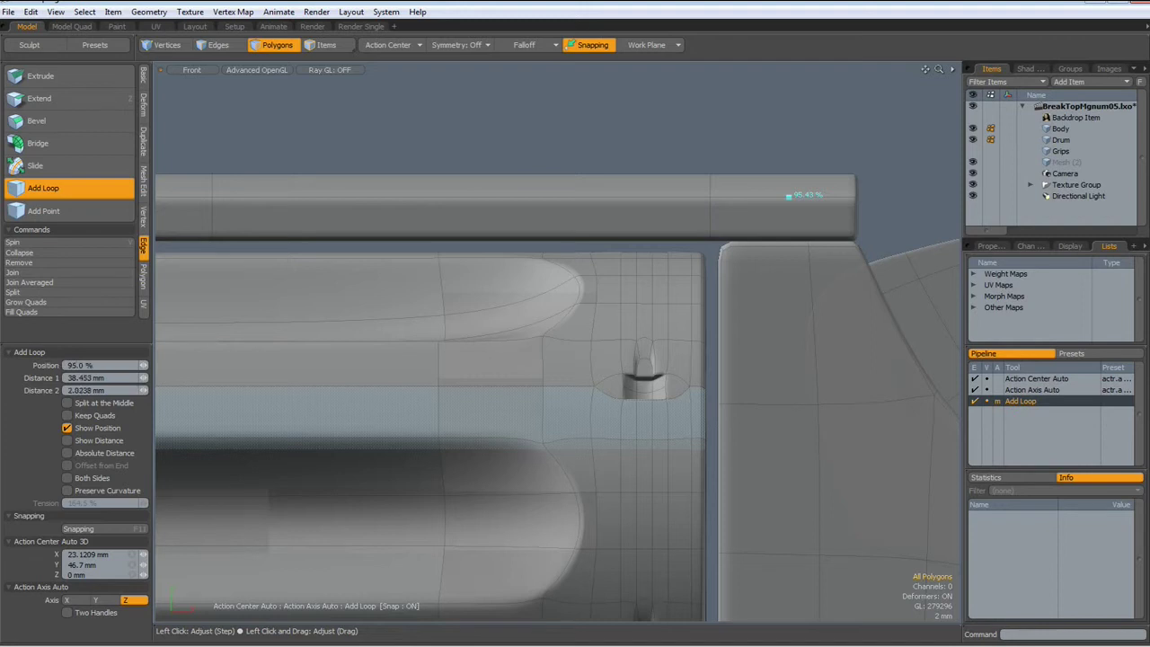
{"action": "scroll", "coordinate": [699, 182], "scroll_direction": "down", "scroll_amount": 2}
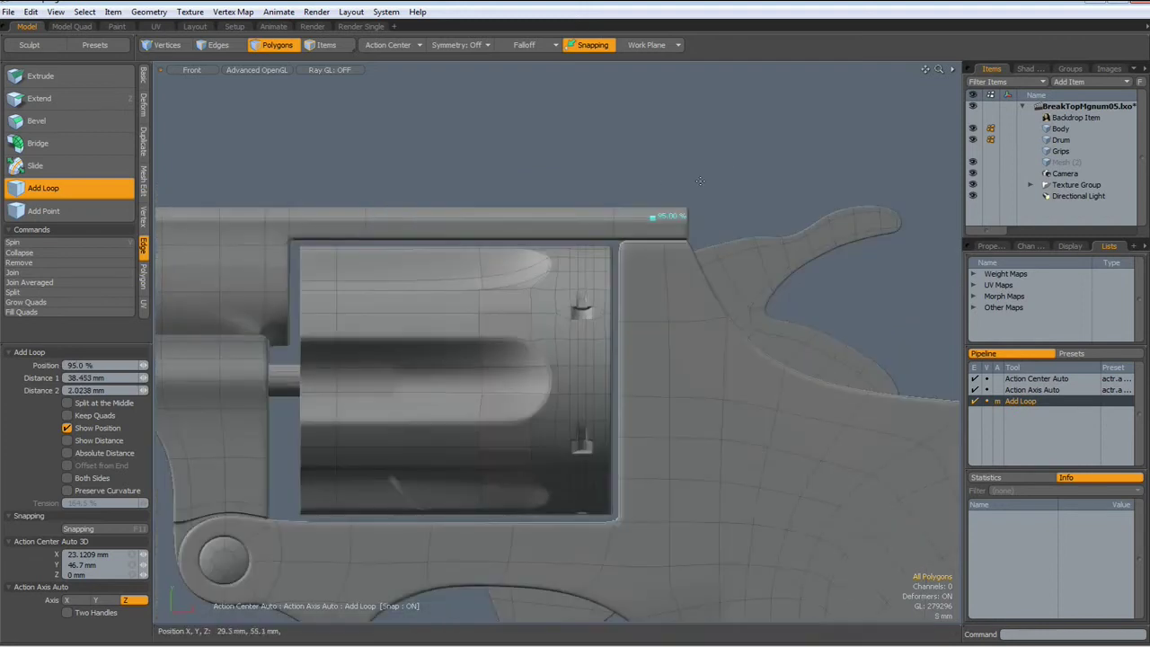
{"action": "key", "text": "space"}
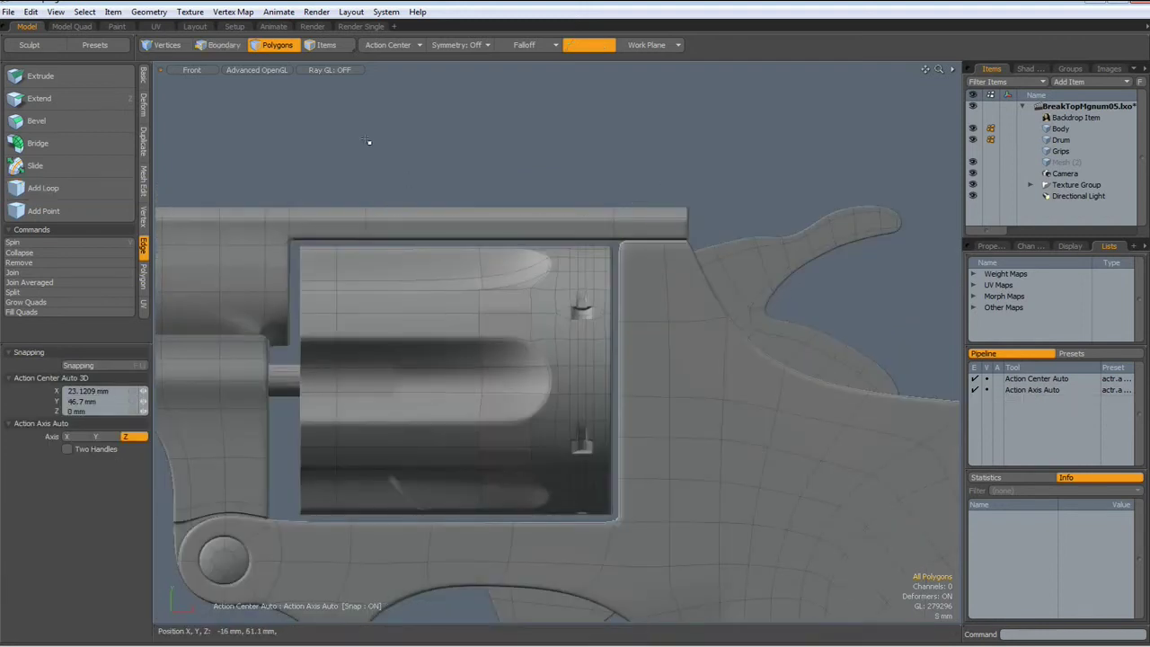
Examine the rear end of the top strap and the underside of the barrel in the perspective view.
{"action": "key", "text": "ctrl+space"}
{"action": "left_click", "coordinate": [408, 111]}
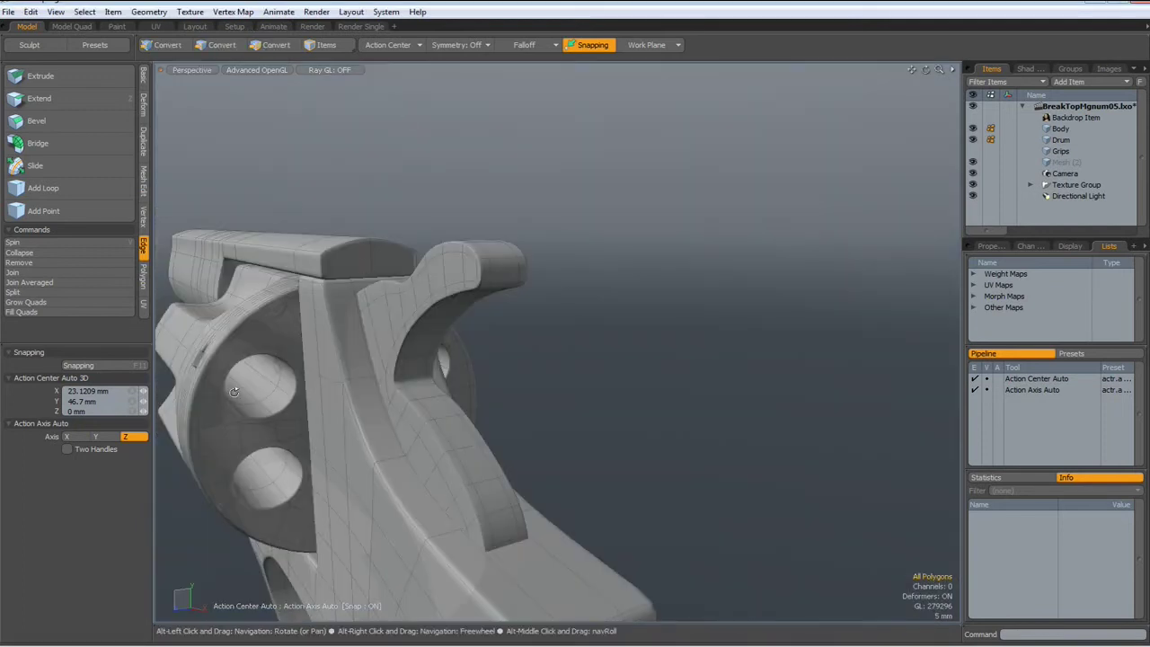
{"action": "left_click_drag", "start_coordinate": [387, 377], "coordinate": [566, 369], "text": "alt"}
{"action": "scroll", "coordinate": [468, 375], "scroll_direction": "down", "scroll_amount": 5}
{"action": "scroll", "coordinate": [553, 327], "scroll_direction": "up", "scroll_amount": 3}
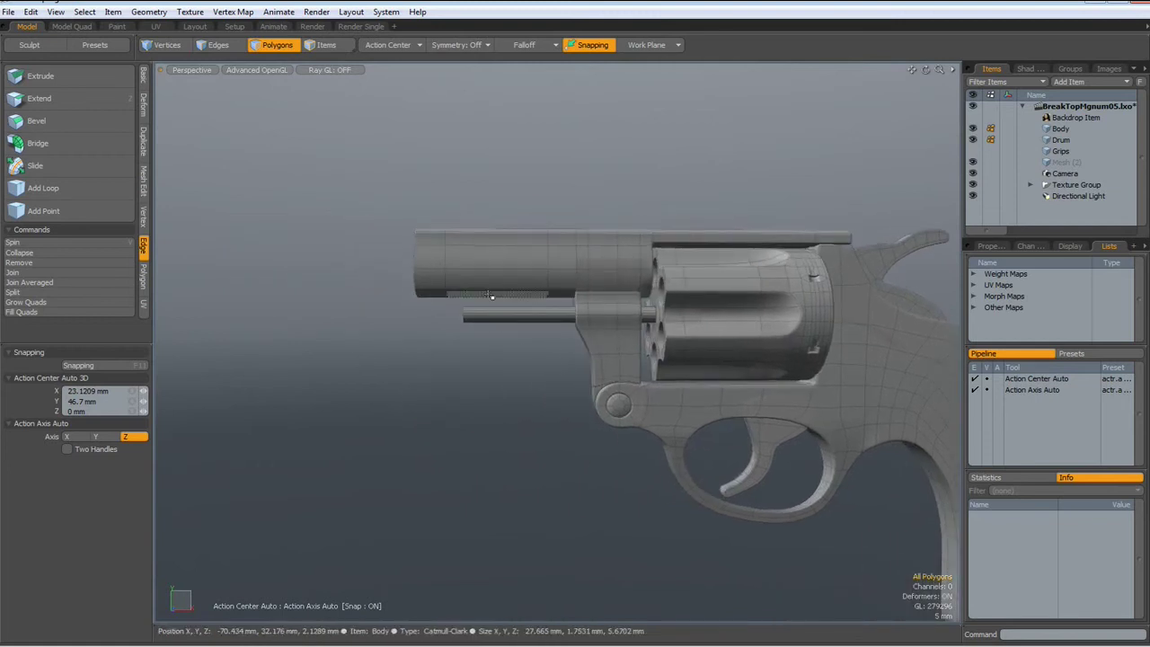
{"action": "scroll", "coordinate": [490, 296], "scroll_direction": "up", "scroll_amount": 4}
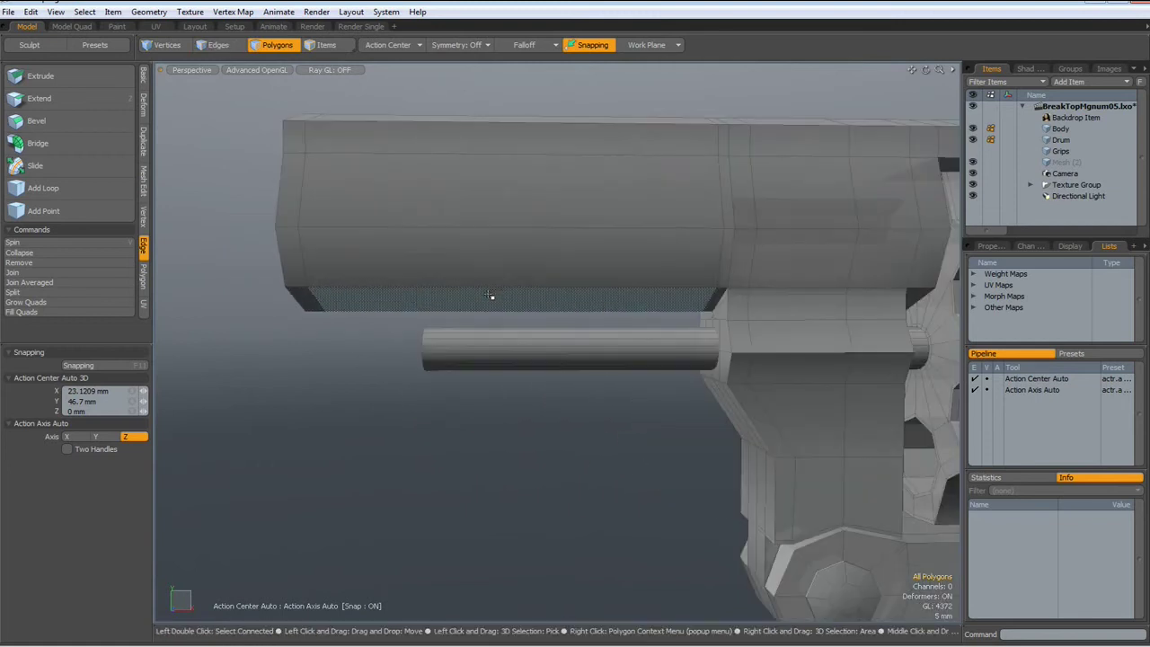
{"action": "scroll", "coordinate": [489, 295], "scroll_direction": "down", "scroll_amount": 4}
In the unsmoothed front view, add two edge loops around the barrel behind the muzzle, the first at about 81%.
{"action": "key", "text": "2"}
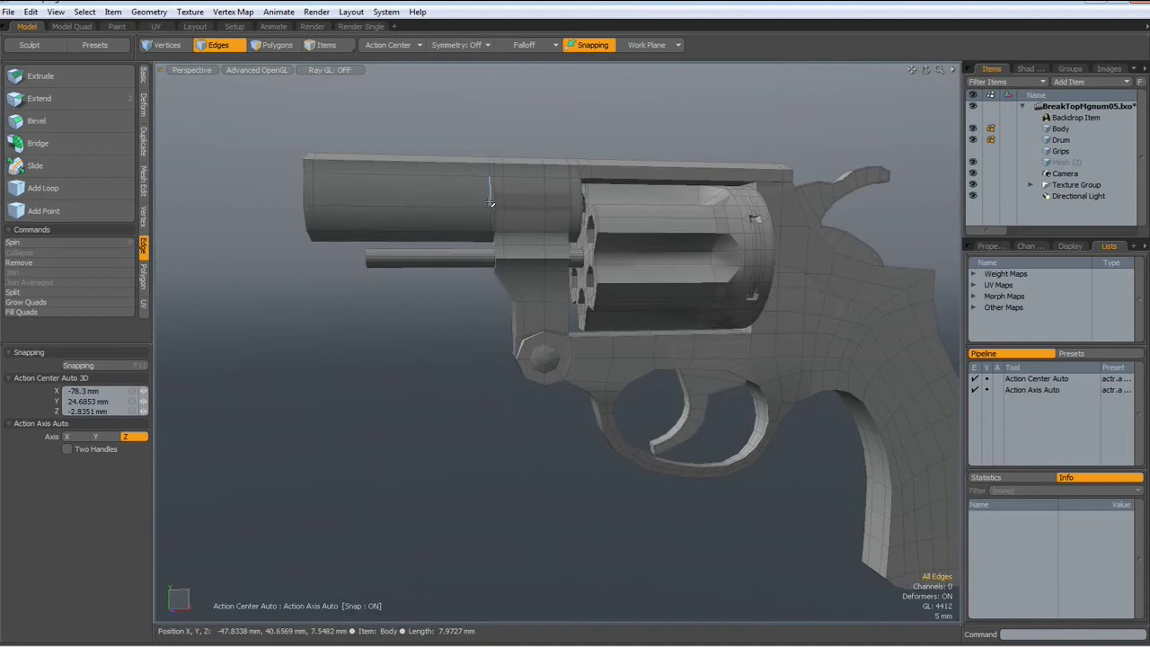
{"action": "key", "text": "KP_2"}
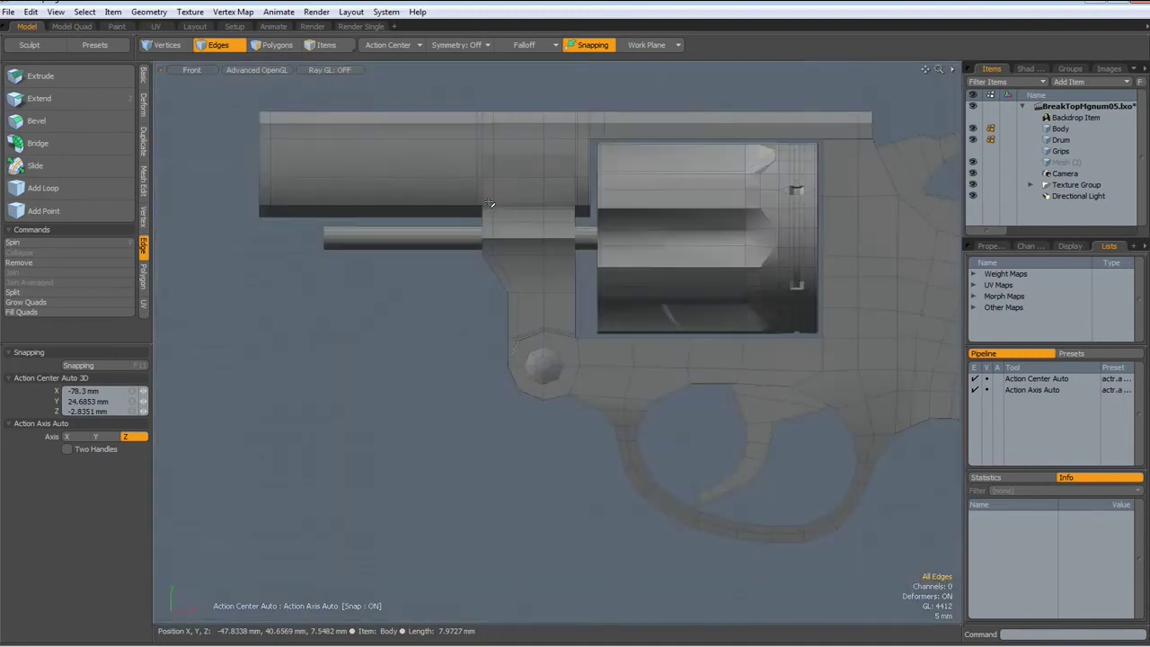
{"action": "scroll", "coordinate": [332, 196], "scroll_direction": "down", "scroll_amount": 2}
{"action": "scroll", "coordinate": [332, 197], "scroll_direction": "up", "scroll_amount": 2}
{"action": "left_click_drag", "start_coordinate": [352, 188], "coordinate": [389, 283], "text": "alt"}
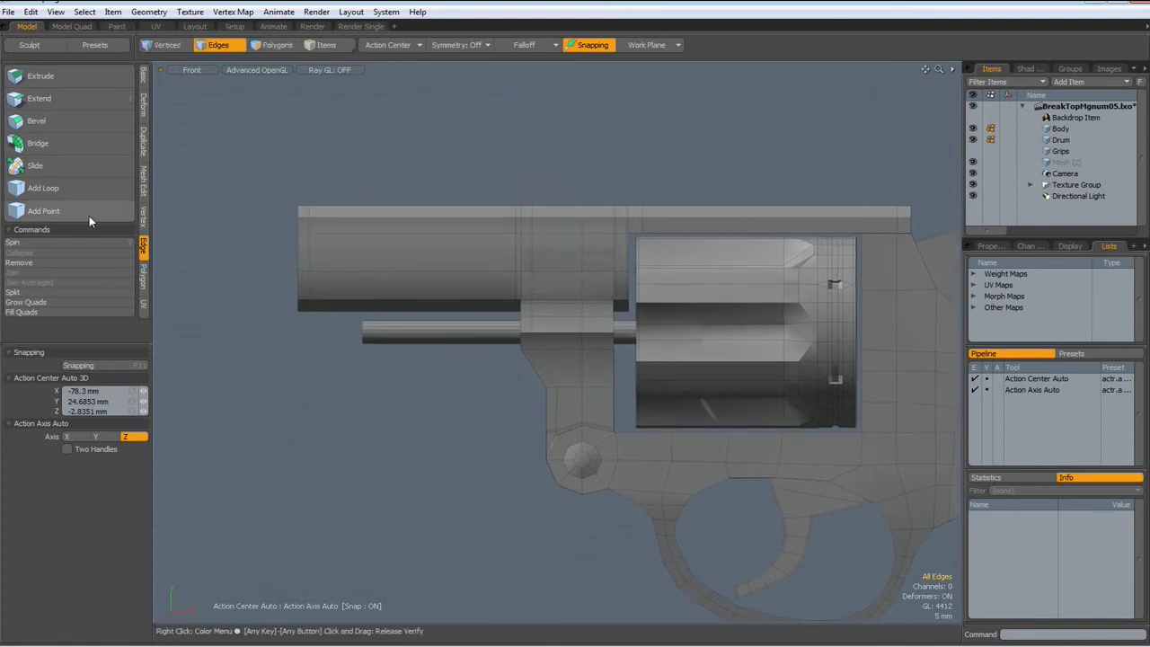
{"action": "left_click", "coordinate": [43, 188]}
{"action": "left_click", "coordinate": [350, 269]}
{"action": "left_click_drag", "start_coordinate": [350, 270], "coordinate": [349, 270]}
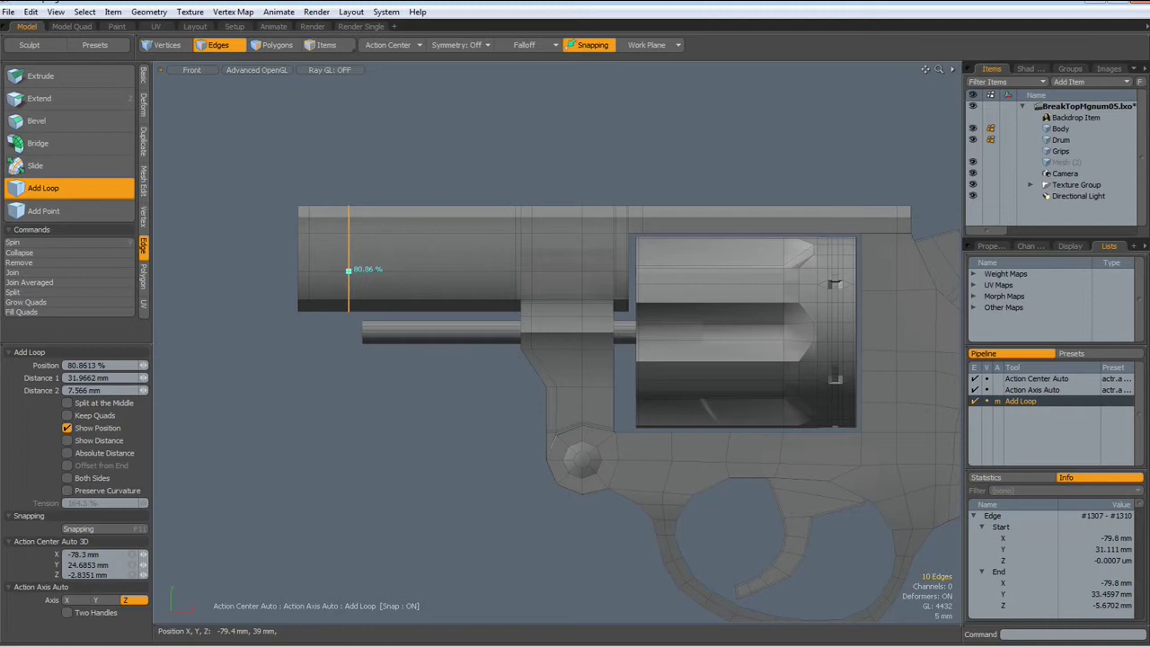
{"action": "left_click", "coordinate": [381, 270]}
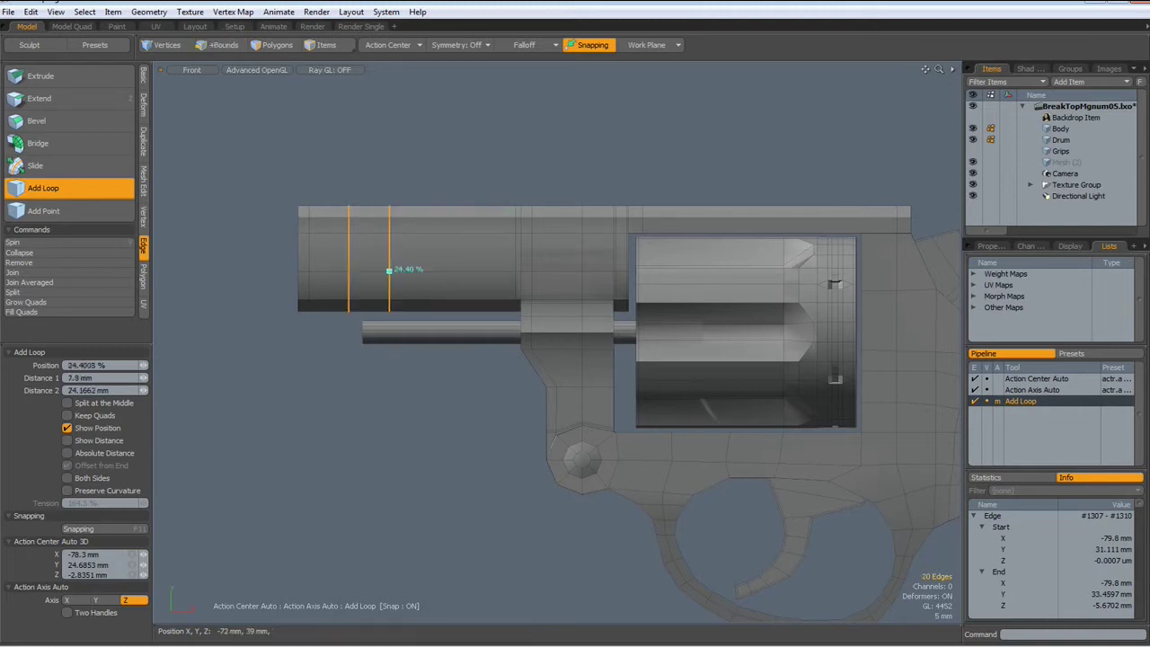
{"action": "left_click_drag", "start_coordinate": [381, 270], "coordinate": [378, 270]}
{"action": "key", "text": "space"}
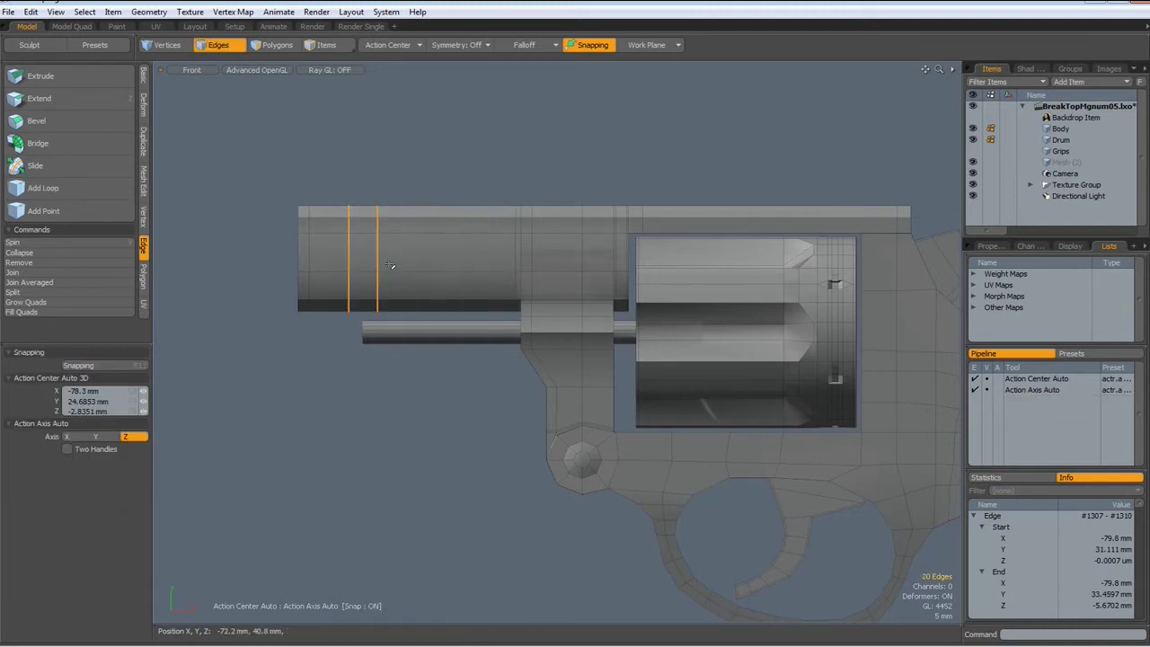
Select the two underside barrel polygons between the new loops and extrude them down about 10 mm to form a lug.
{"action": "key", "text": "3"}
{"action": "left_click", "coordinate": [367, 306]}
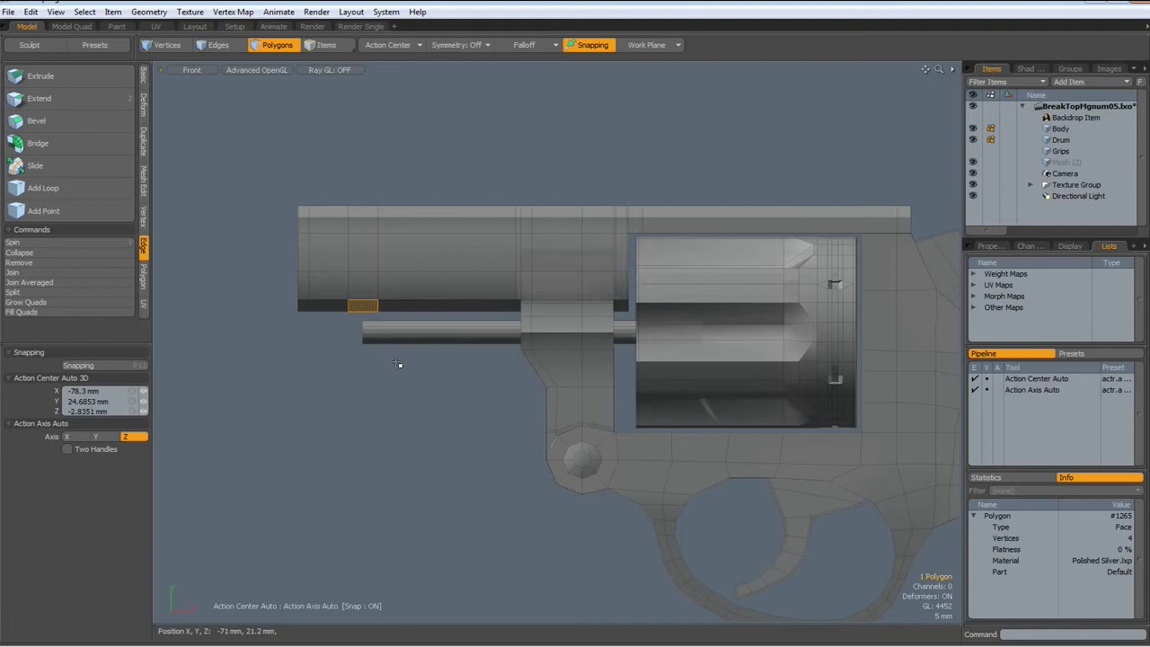
{"action": "key", "text": "ctrl+space"}
{"action": "left_click", "coordinate": [426, 345]}
{"action": "left_click_drag", "start_coordinate": [437, 372], "coordinate": [660, 200], "text": "alt"}
{"action": "left_click", "coordinate": [636, 199], "text": "shift"}
{"action": "left_click_drag", "start_coordinate": [706, 235], "coordinate": [455, 384], "text": "alt"}
{"action": "scroll", "coordinate": [429, 365], "scroll_direction": "up", "scroll_amount": 2}
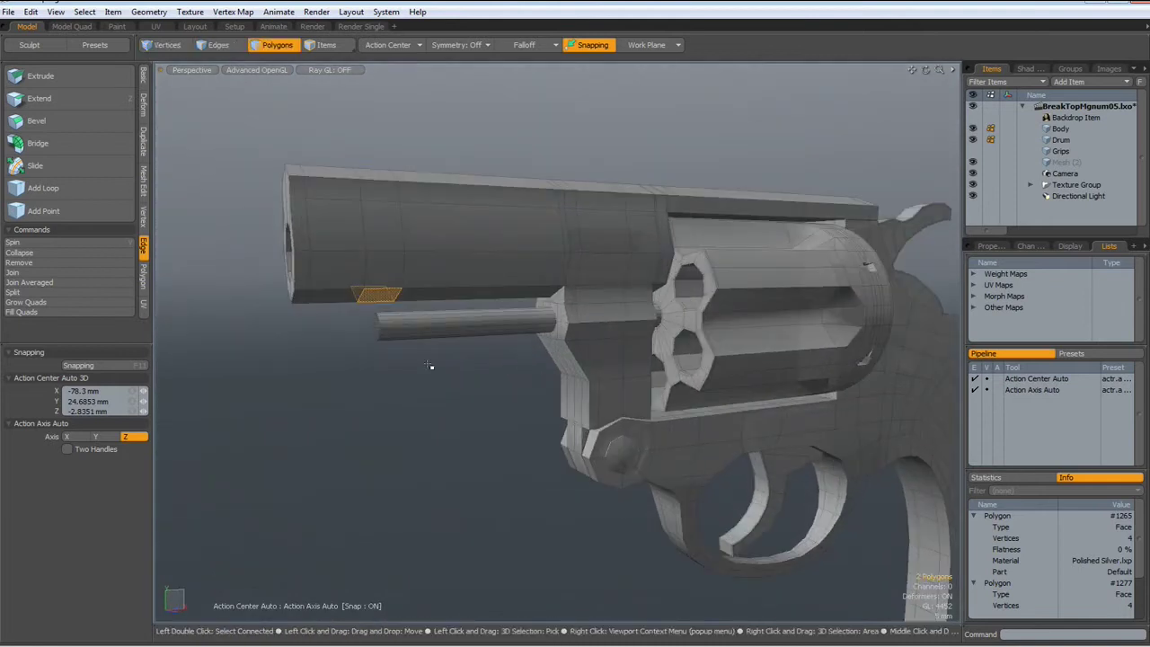
{"action": "scroll", "coordinate": [430, 366], "scroll_direction": "up", "scroll_amount": 2}
{"action": "key", "text": "shift+x"}
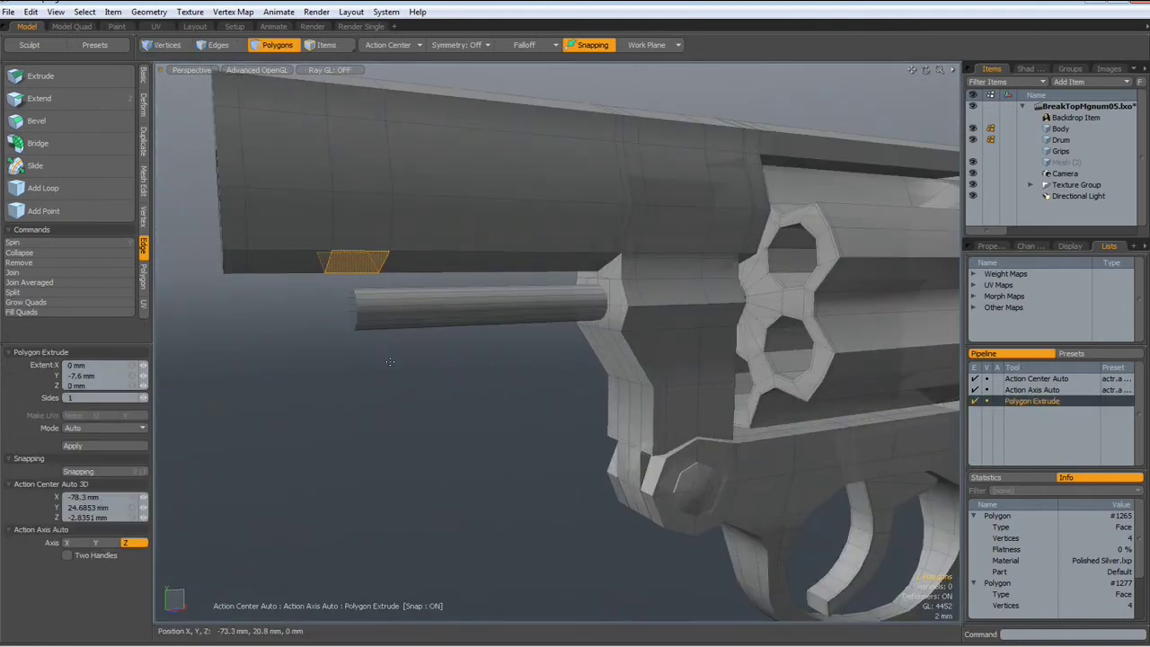
{"action": "left_click_drag", "start_coordinate": [349, 191], "coordinate": [409, 379]}
{"action": "key", "text": "space"}
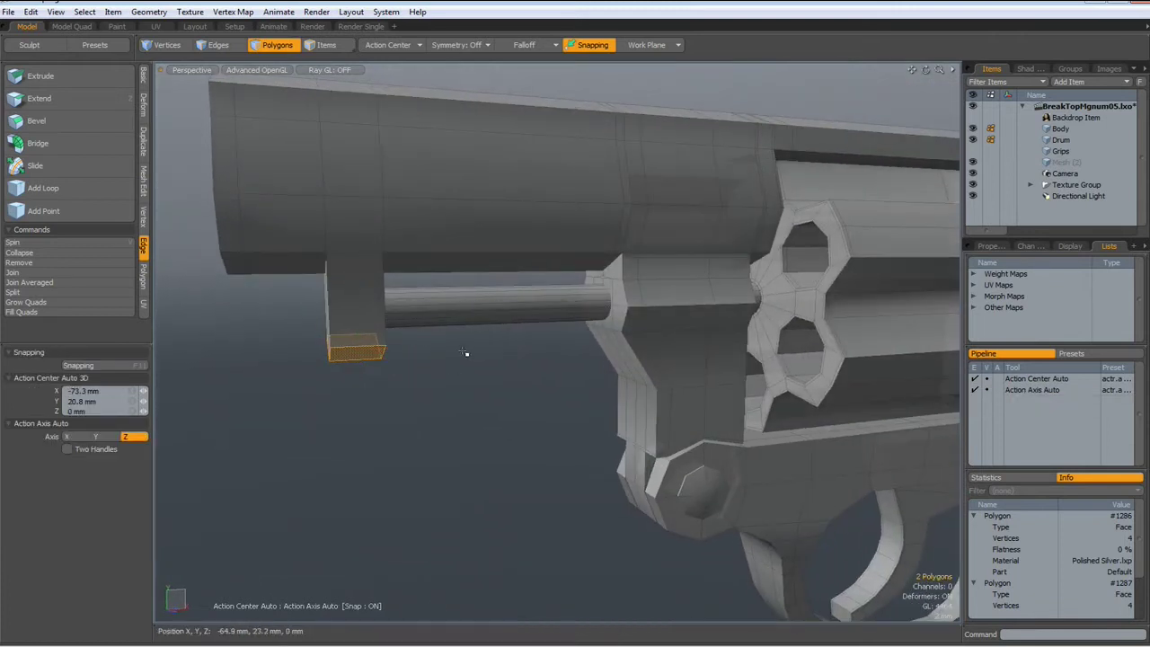
Select the barrel edge loop at the lug's front and move it about 6 mm toward the muzzle, sloping the lug's front face.
{"action": "key", "text": "2"}
{"action": "left_click", "coordinate": [326, 227]}
{"action": "left_click", "coordinate": [326, 182], "text": "shift"}
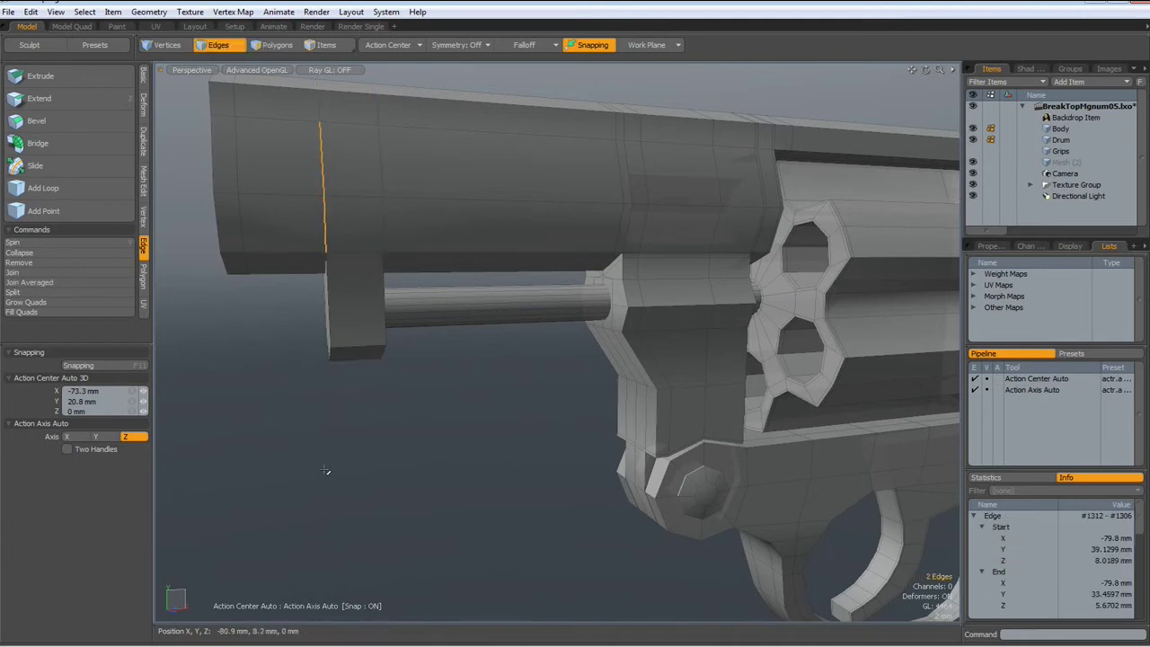
{"action": "key", "text": "l"}
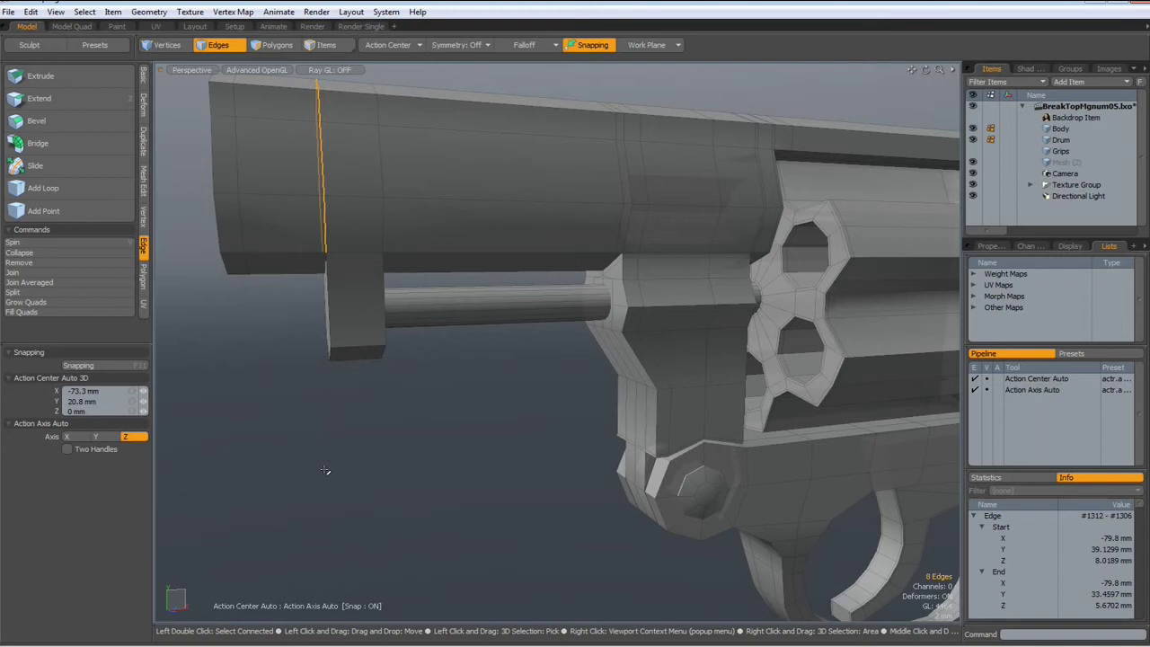
{"action": "left_click_drag", "start_coordinate": [296, 360], "coordinate": [429, 311], "text": "alt"}
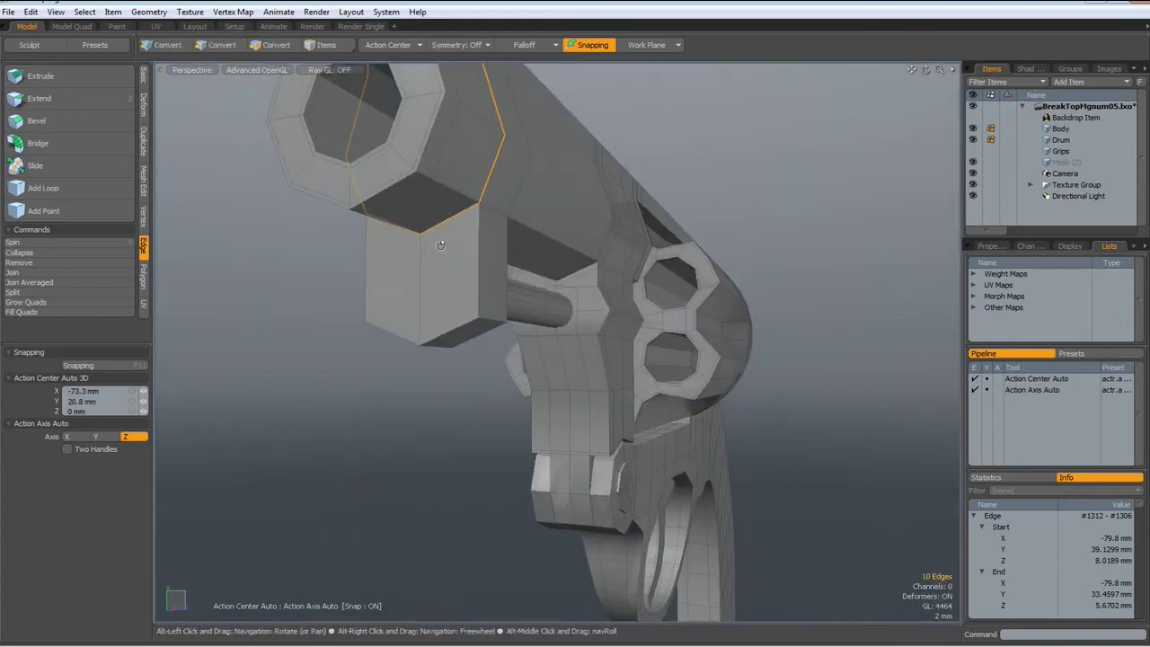
{"action": "left_click_drag", "start_coordinate": [455, 221], "coordinate": [323, 277], "text": "alt"}
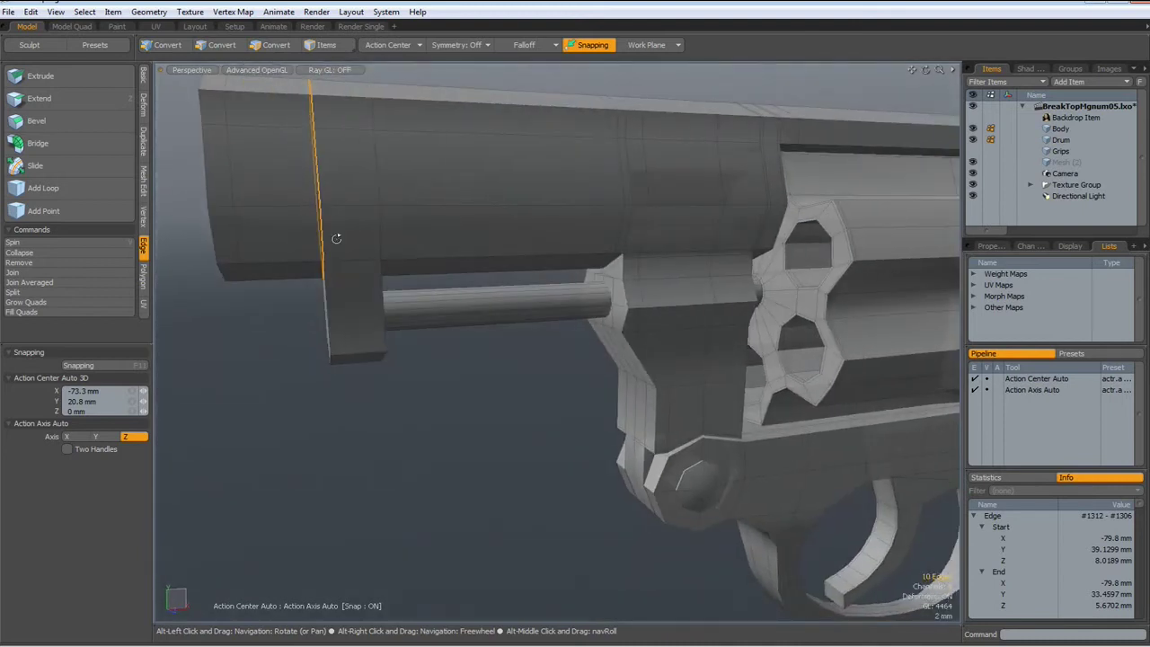
{"action": "scroll", "coordinate": [339, 226], "scroll_direction": "down", "scroll_amount": 2}
{"action": "key", "text": "w"}
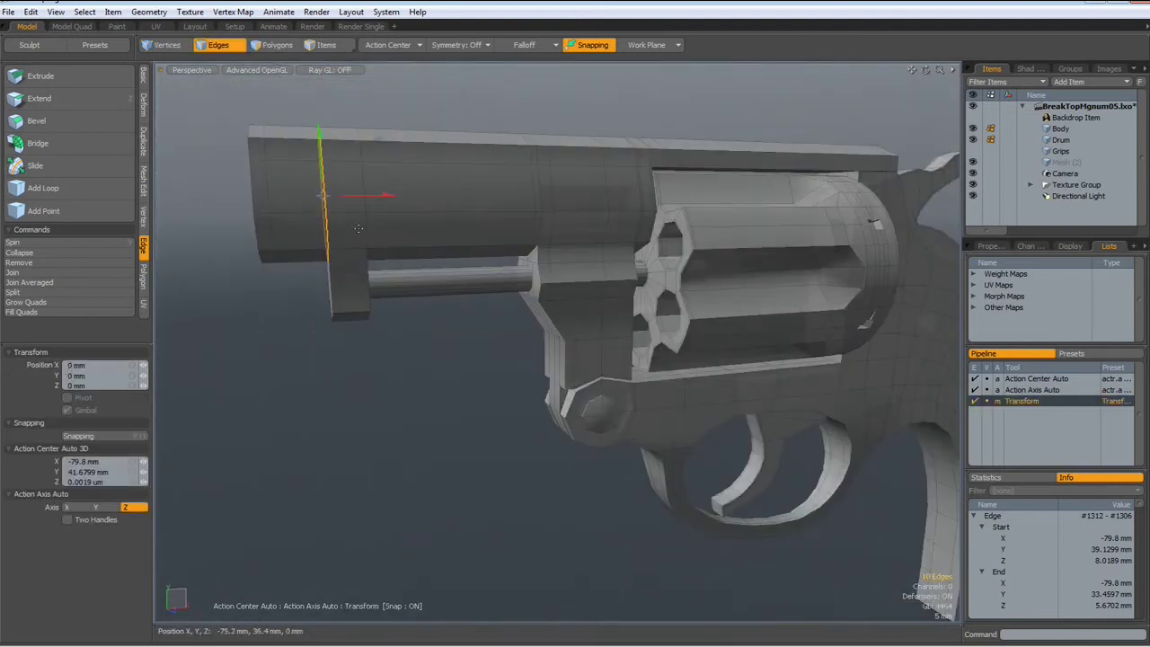
{"action": "left_click_drag", "start_coordinate": [391, 196], "coordinate": [349, 194]}
{"action": "key", "text": "space"}
{"action": "left_click", "coordinate": [403, 380]}
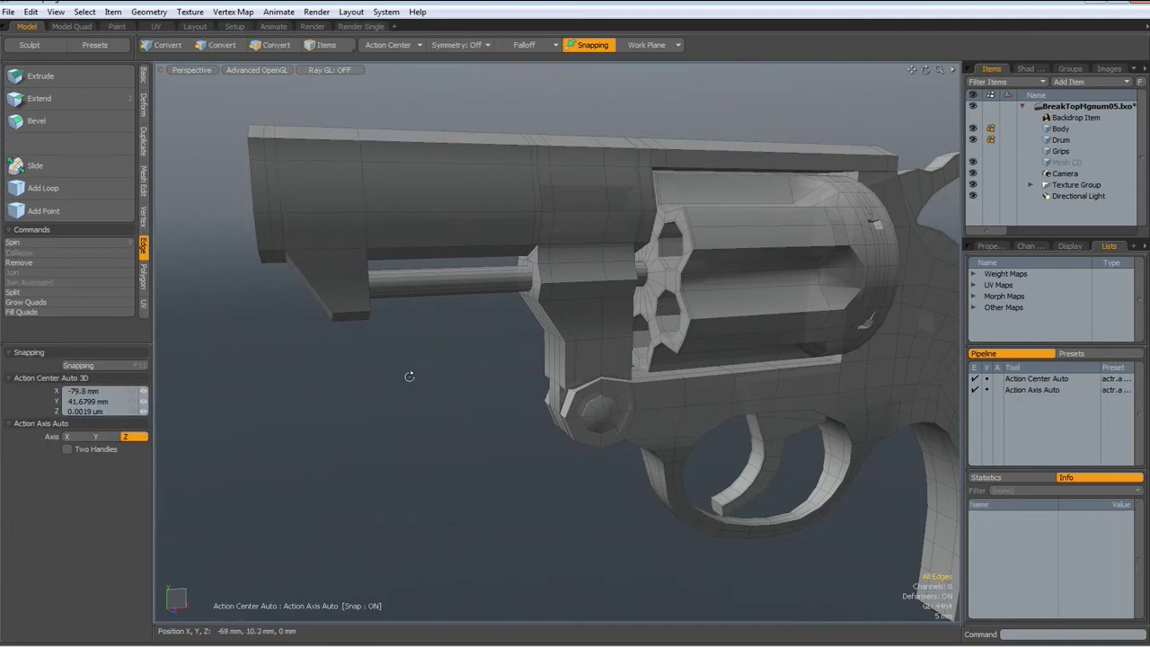
Preview the barrel lug with subdivision smoothing and return to the unsmoothed cage.
{"action": "left_click_drag", "start_coordinate": [410, 378], "coordinate": [360, 326], "text": "alt"}
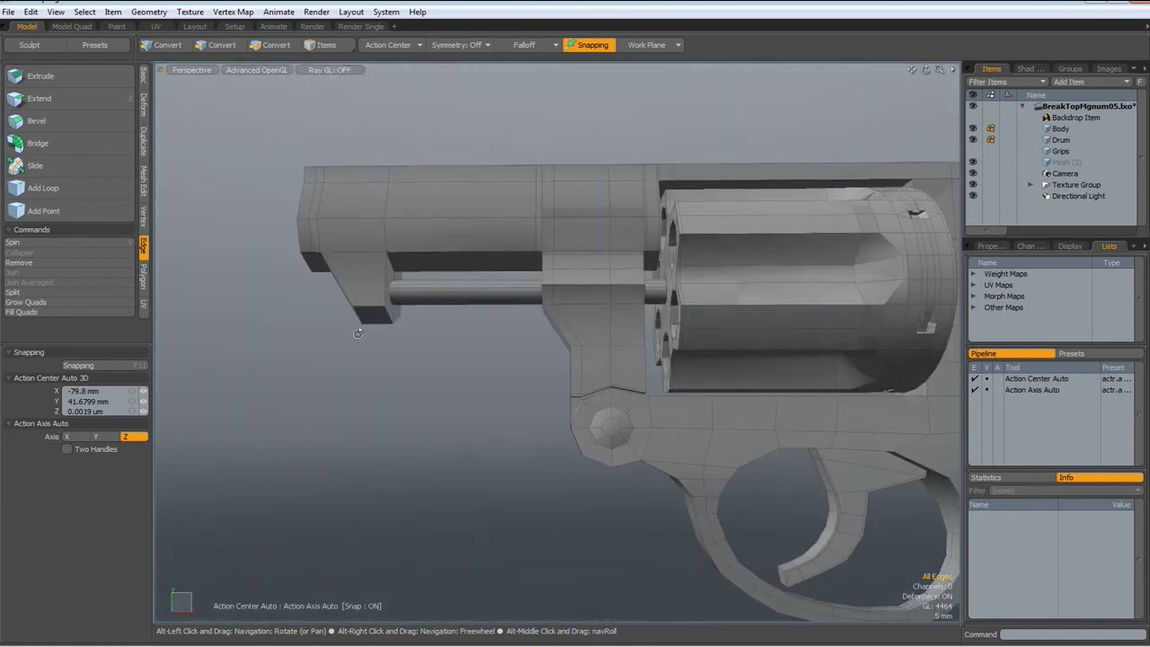
{"action": "key", "text": "Tab"}
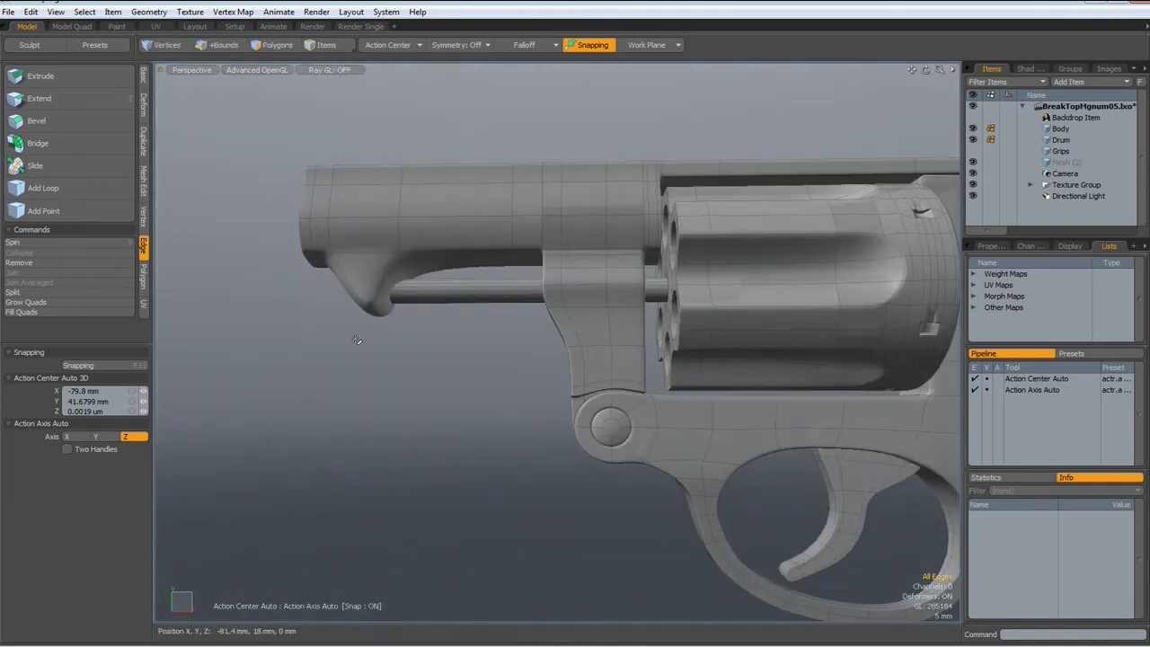
{"action": "key", "text": "2"}
{"action": "key", "text": "Tab"}
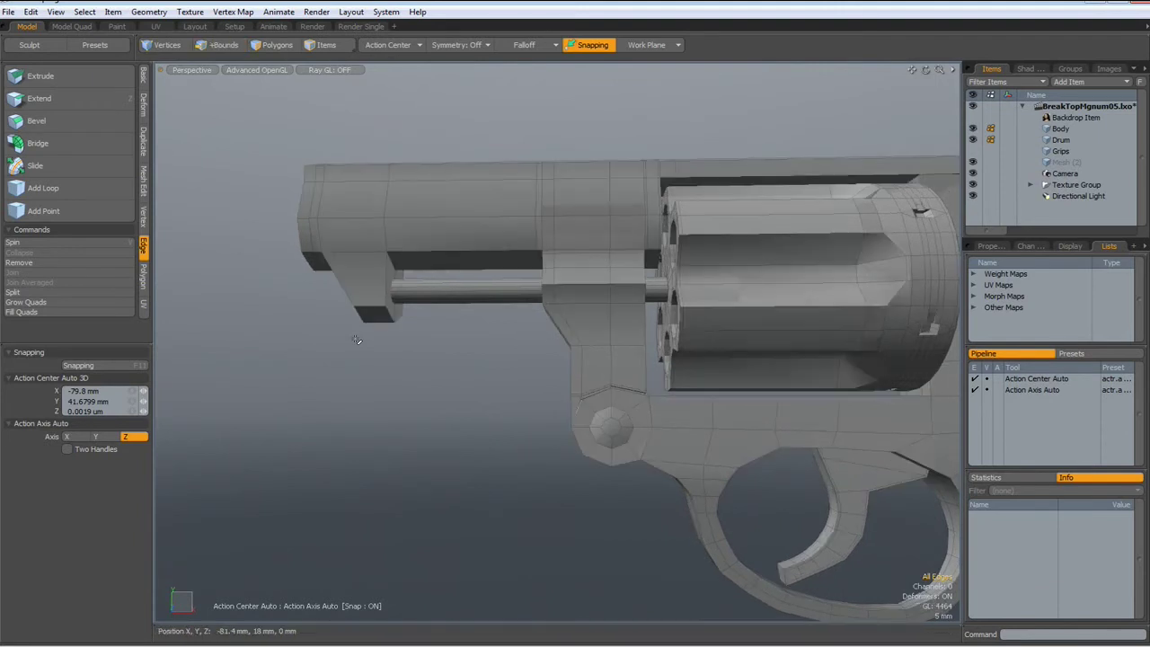
Select the lug's sloped front side edge together with the barrel loop it meets behind the muzzle.
{"action": "left_click_drag", "start_coordinate": [357, 339], "coordinate": [553, 329], "text": "alt"}
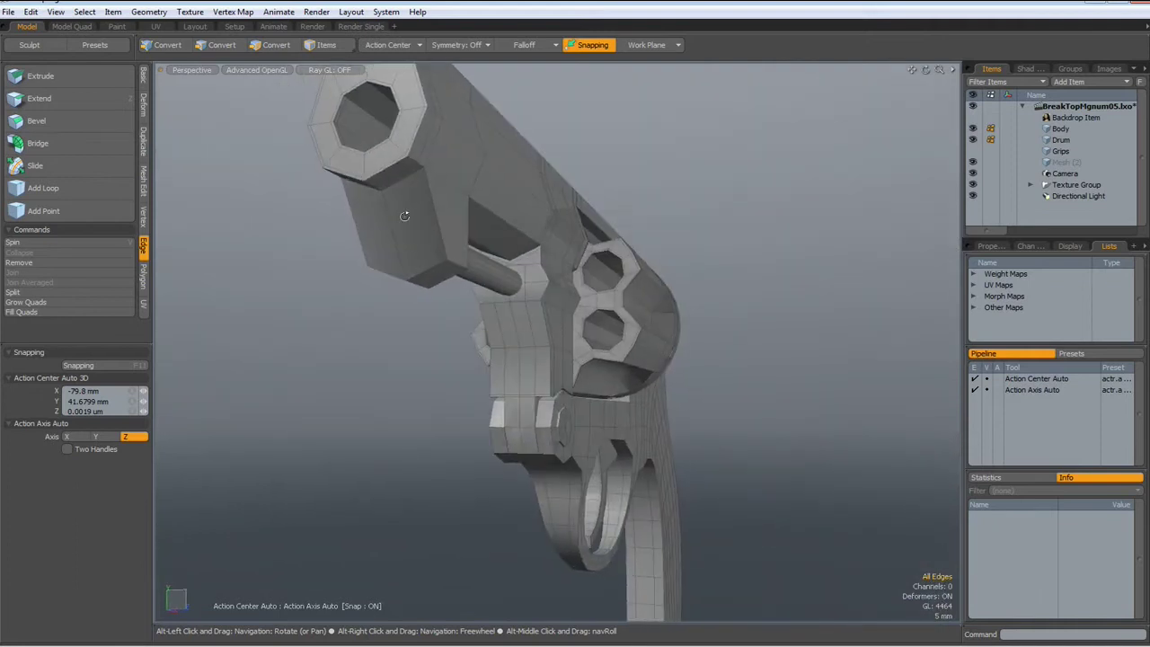
{"action": "left_click_drag", "start_coordinate": [404, 216], "coordinate": [326, 271], "text": "alt"}
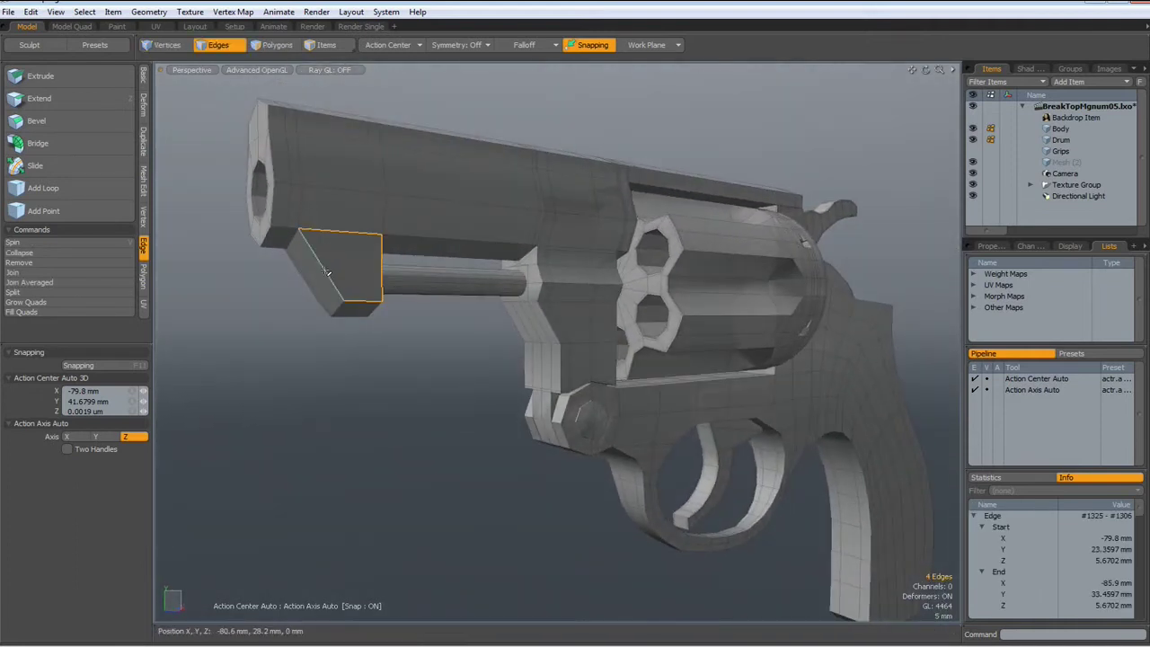
{"action": "left_click", "coordinate": [330, 277]}
{"action": "left_click", "coordinate": [301, 175], "text": "shift"}
{"action": "left_click", "coordinate": [304, 167], "text": "shift"}
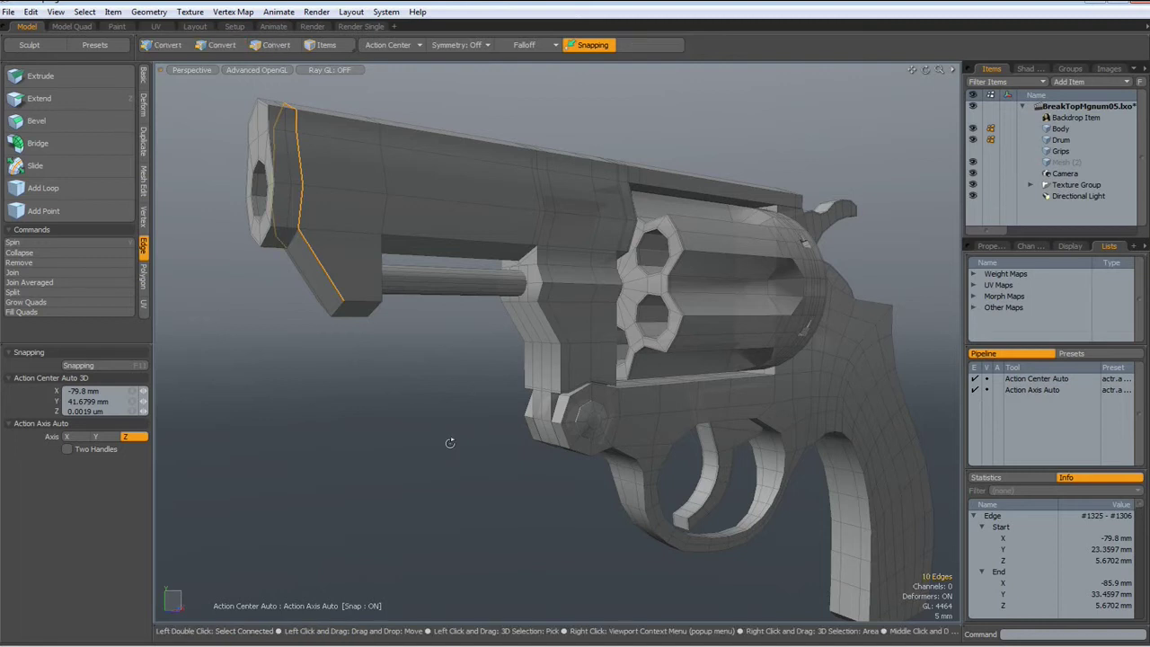
Add the remaining edges outlining the lug's sloped front face to the selection, undoing any accidental deselection.
{"action": "left_click_drag", "start_coordinate": [399, 262], "coordinate": [480, 213], "text": "alt"}
{"action": "left_click", "coordinate": [561, 171], "text": "shift"}
{"action": "left_click_drag", "start_coordinate": [476, 192], "coordinate": [670, 303], "text": "alt"}
{"action": "left_click", "coordinate": [673, 309], "text": "shift"}
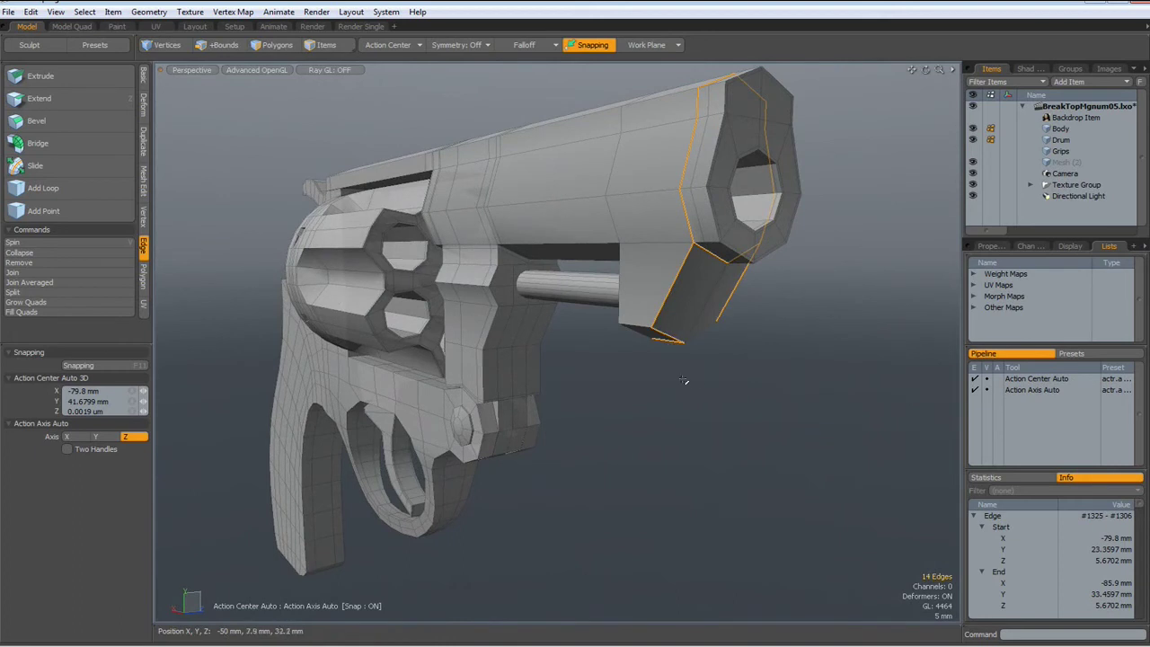
{"action": "left_click_drag", "start_coordinate": [683, 381], "coordinate": [595, 262], "text": "alt"}
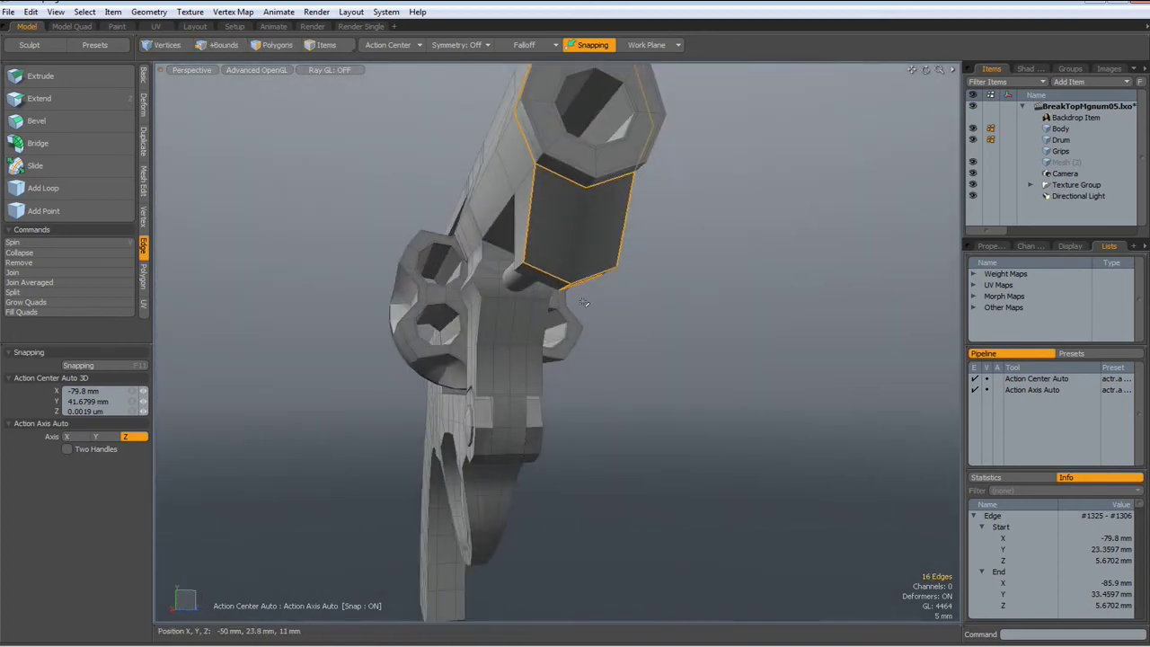
{"action": "left_click", "coordinate": [607, 337]}
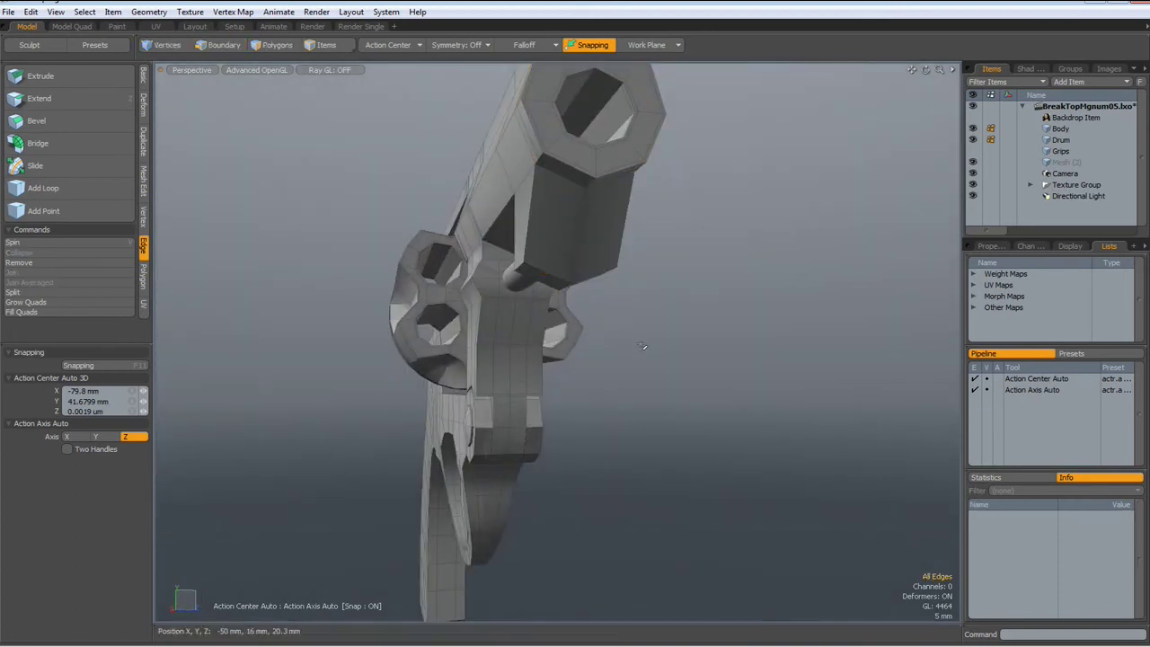
{"action": "key", "text": "ctrl+z"}
Check the selected edges around the lug's front and turn on subdivision smoothing for the revolver.
{"action": "left_click_drag", "start_coordinate": [611, 300], "coordinate": [367, 281], "text": "alt"}
{"action": "scroll", "coordinate": [366, 282], "scroll_direction": "up", "scroll_amount": 2}
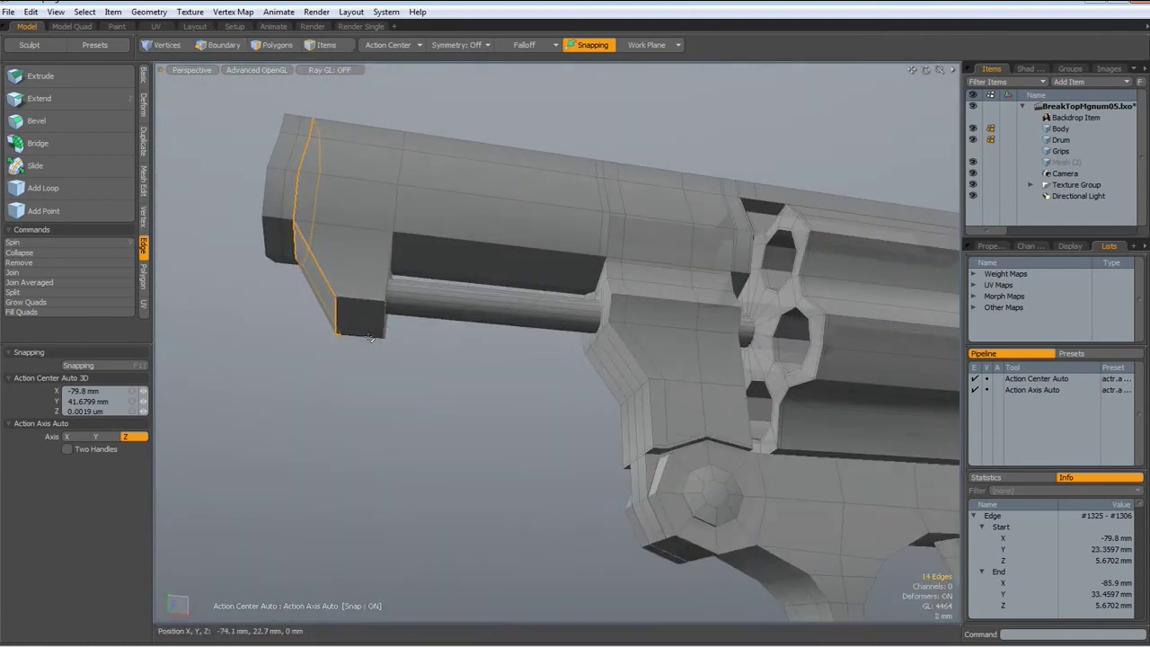
{"action": "left_click_drag", "start_coordinate": [378, 407], "coordinate": [404, 496], "text": "alt"}
{"action": "scroll", "coordinate": [403, 494], "scroll_direction": "down", "scroll_amount": 5}
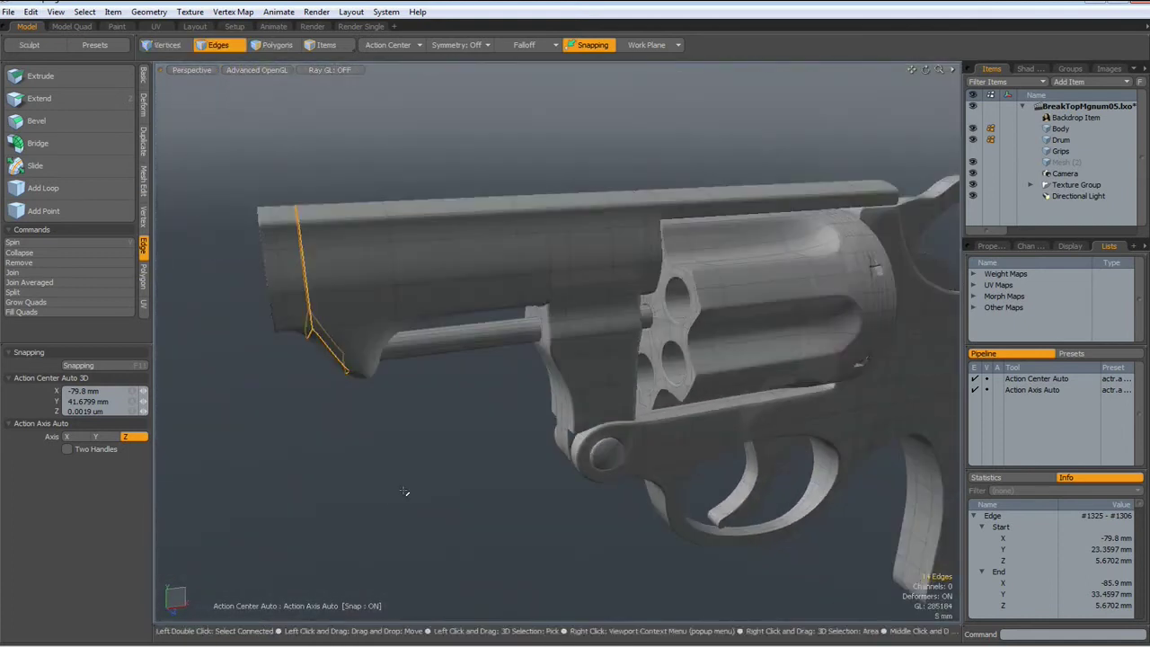
Use the Edge Weight tool to increase the weight of the selected front lug edges and barrel loop, sharpening them.
{"action": "left_click", "coordinate": [241, 12]}
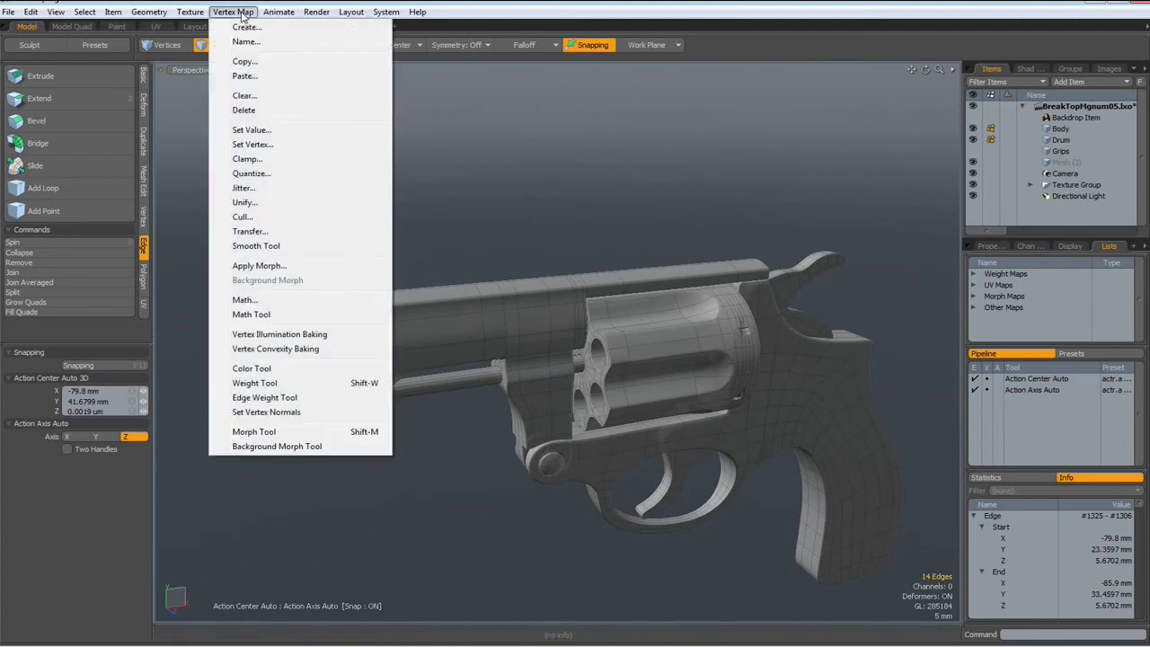
{"action": "left_click", "coordinate": [255, 404]}
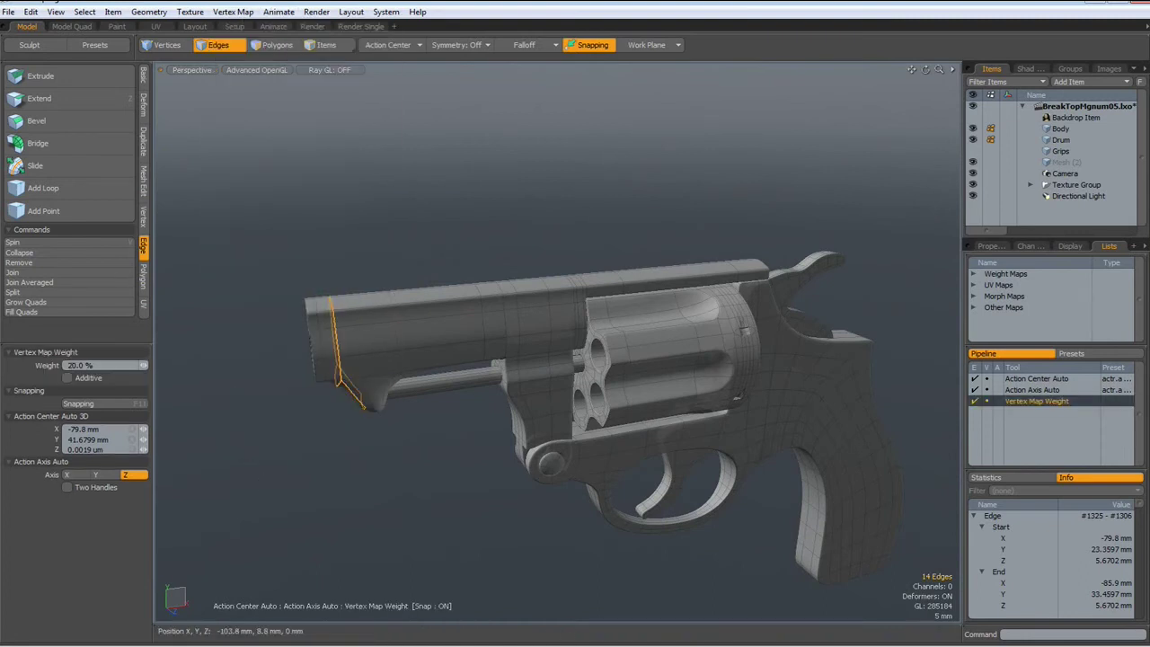
{"action": "left_click", "coordinate": [315, 449]}
{"action": "left_click_drag", "start_coordinate": [314, 450], "coordinate": [397, 416], "text": "alt"}
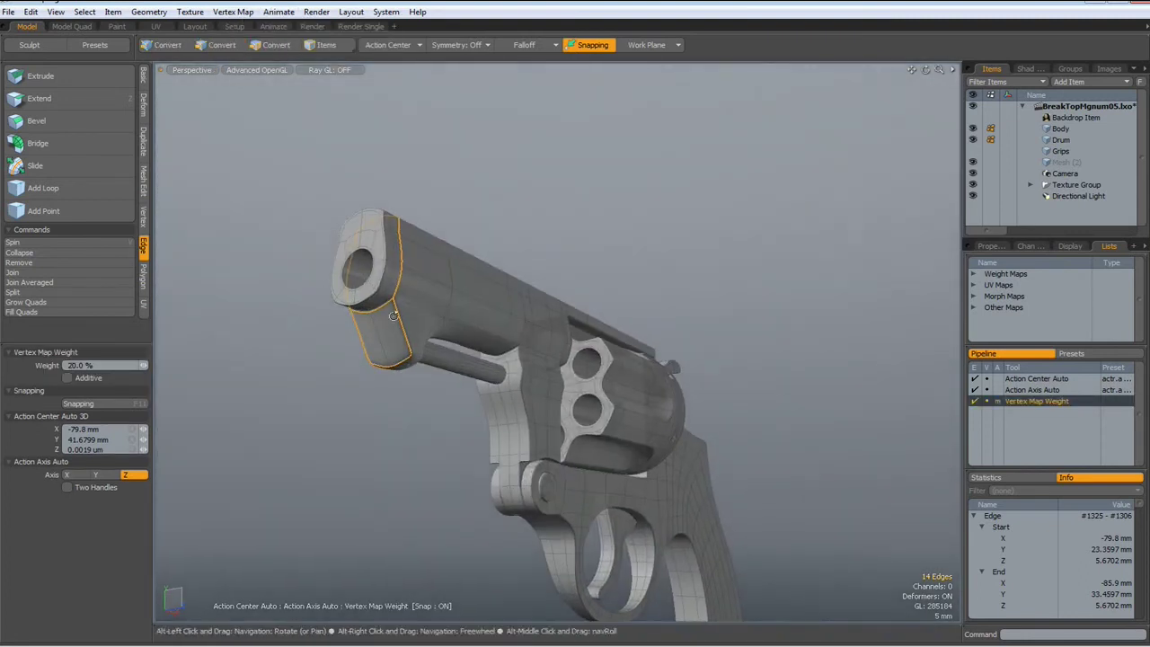
{"action": "scroll", "coordinate": [402, 302], "scroll_direction": "up", "scroll_amount": 4}
{"action": "left_click_drag", "start_coordinate": [401, 301], "coordinate": [288, 318], "text": "alt"}
{"action": "key", "text": "space"}
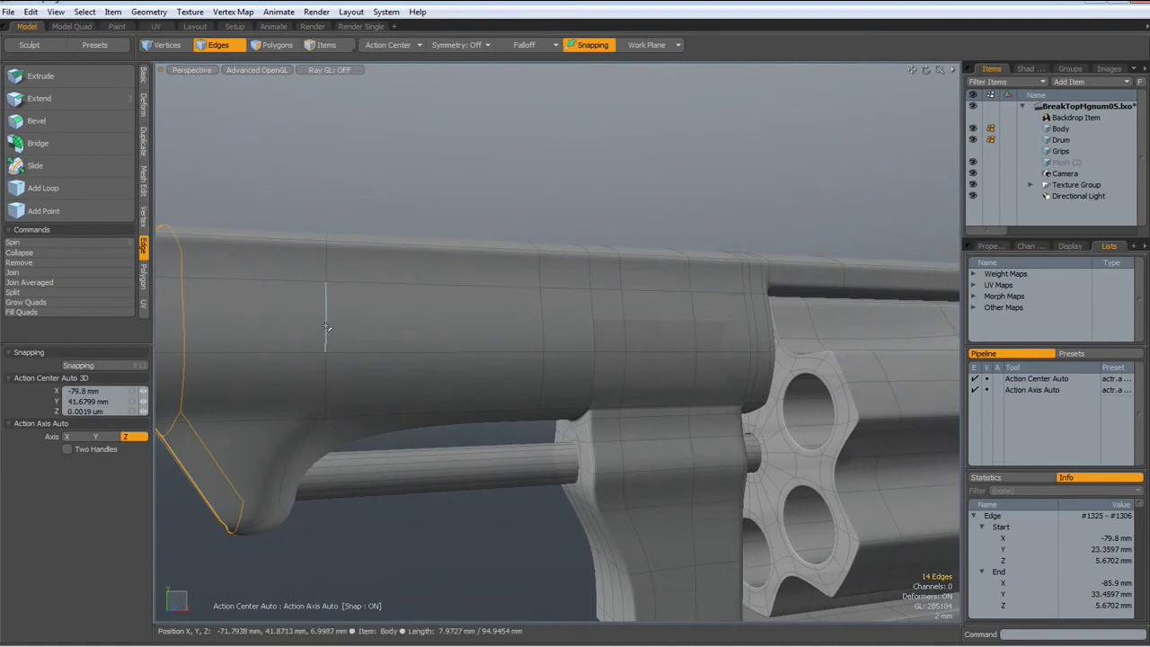
Return to the unsmoothed cage and select the barrel edge loop at the lug's rear.
{"action": "left_click", "coordinate": [326, 316]}
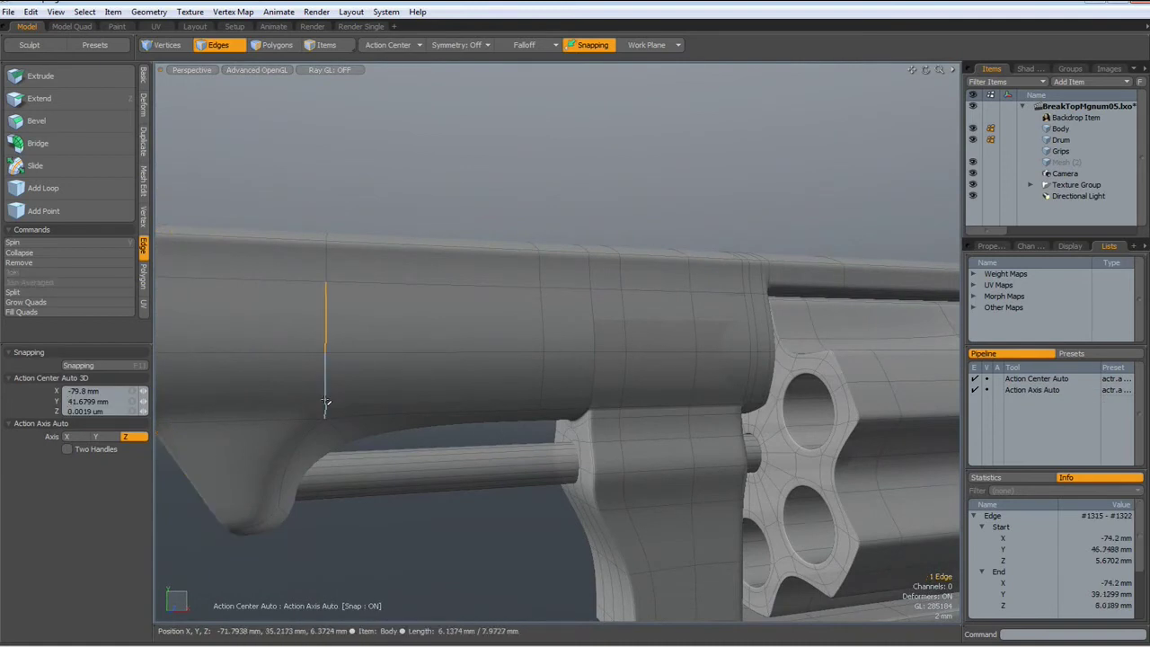
{"action": "left_click", "coordinate": [337, 156]}
{"action": "key", "text": "Tab"}
{"action": "key", "text": "2"}
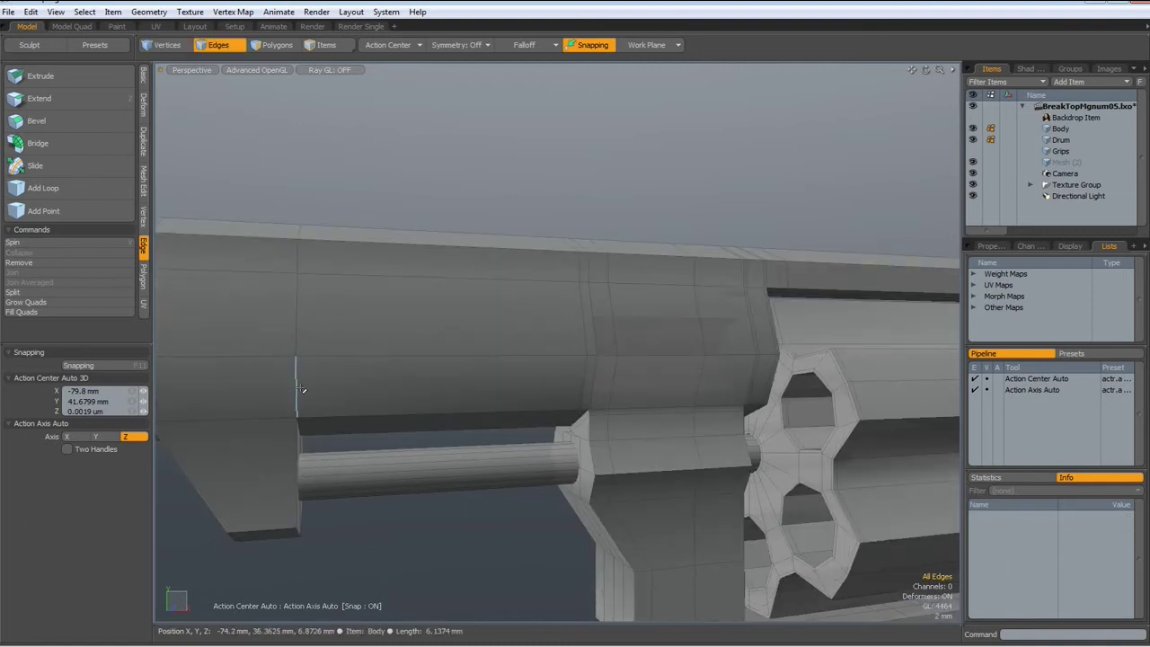
{"action": "left_click", "coordinate": [297, 393]}
{"action": "left_click", "coordinate": [297, 338], "text": "shift"}
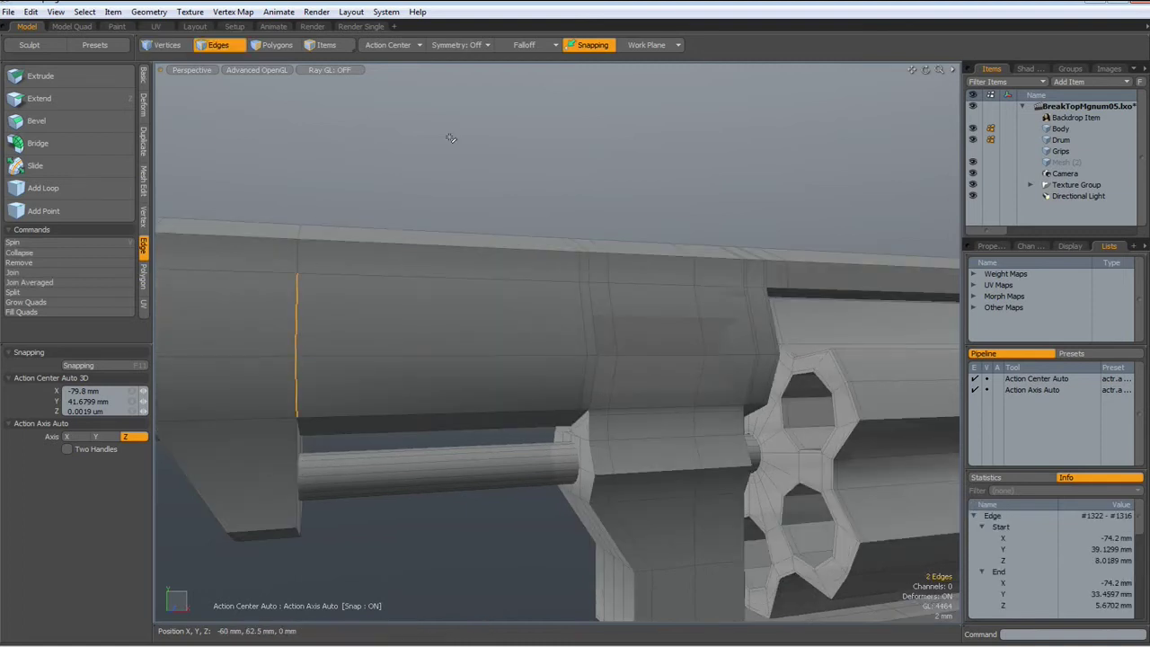
{"action": "key", "text": "Up"}
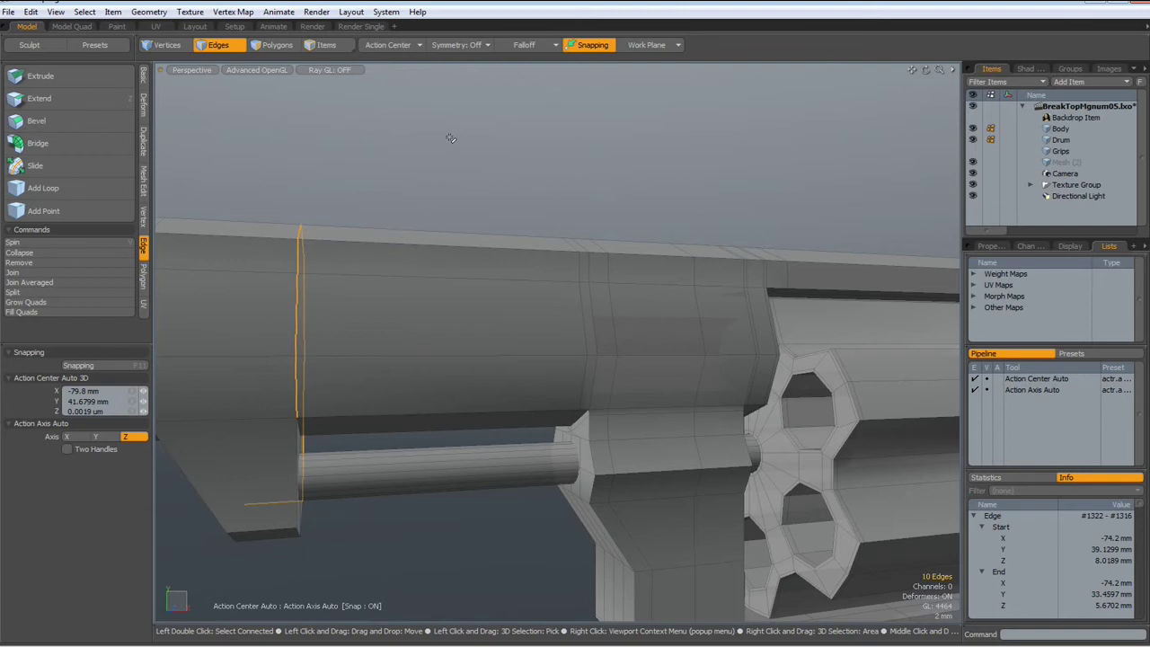
Extend the selection to the edges outlining the lug's rear face, excluding stray barrel underside edges, and turn on subdivision smoothing.
{"action": "left_click_drag", "start_coordinate": [372, 257], "coordinate": [278, 336], "text": "alt"}
{"action": "scroll", "coordinate": [316, 409], "scroll_direction": "up", "scroll_amount": 4}
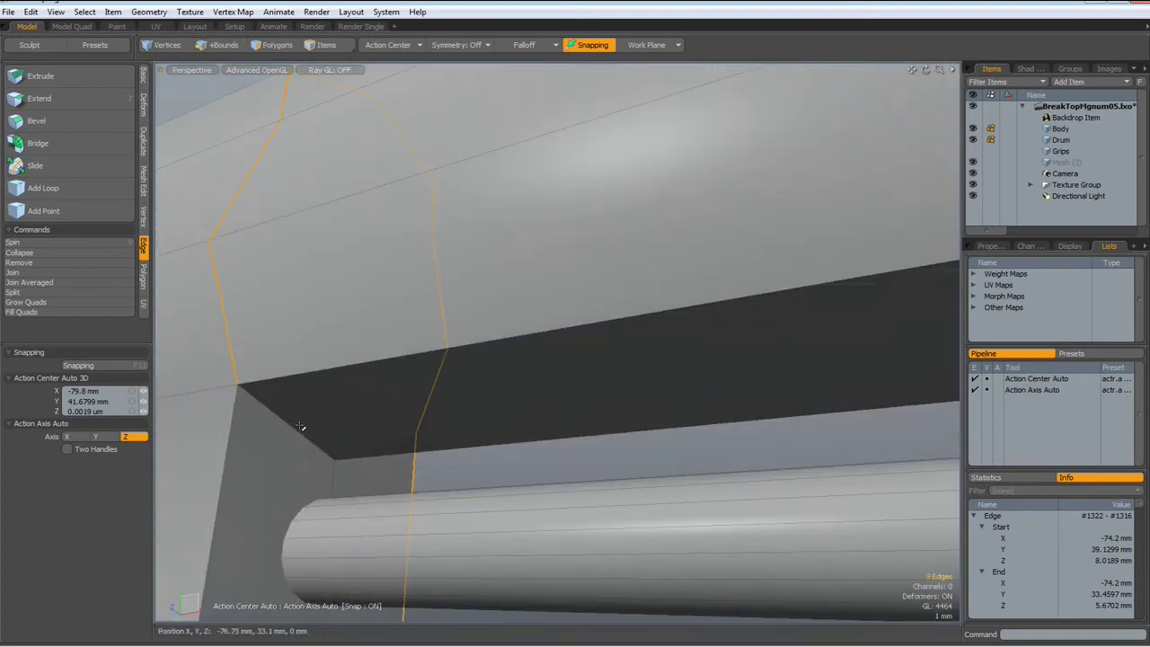
{"action": "left_click", "coordinate": [360, 455], "text": "shift"}
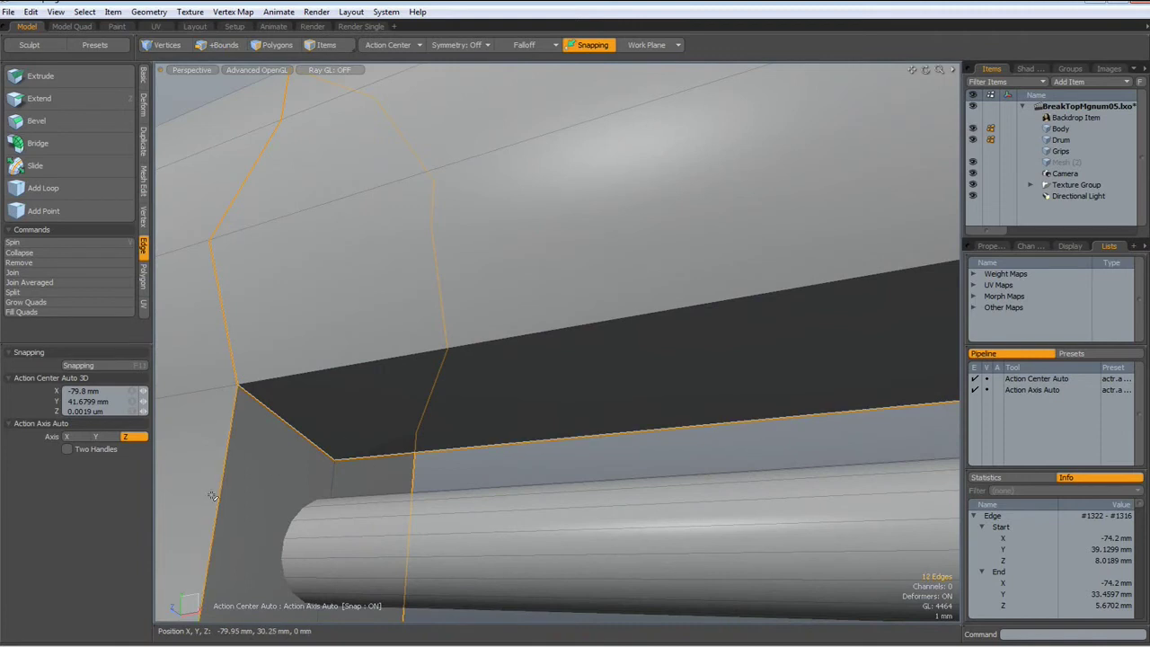
{"action": "key", "text": "2"}
{"action": "scroll", "coordinate": [220, 530], "scroll_direction": "down", "scroll_amount": 3}
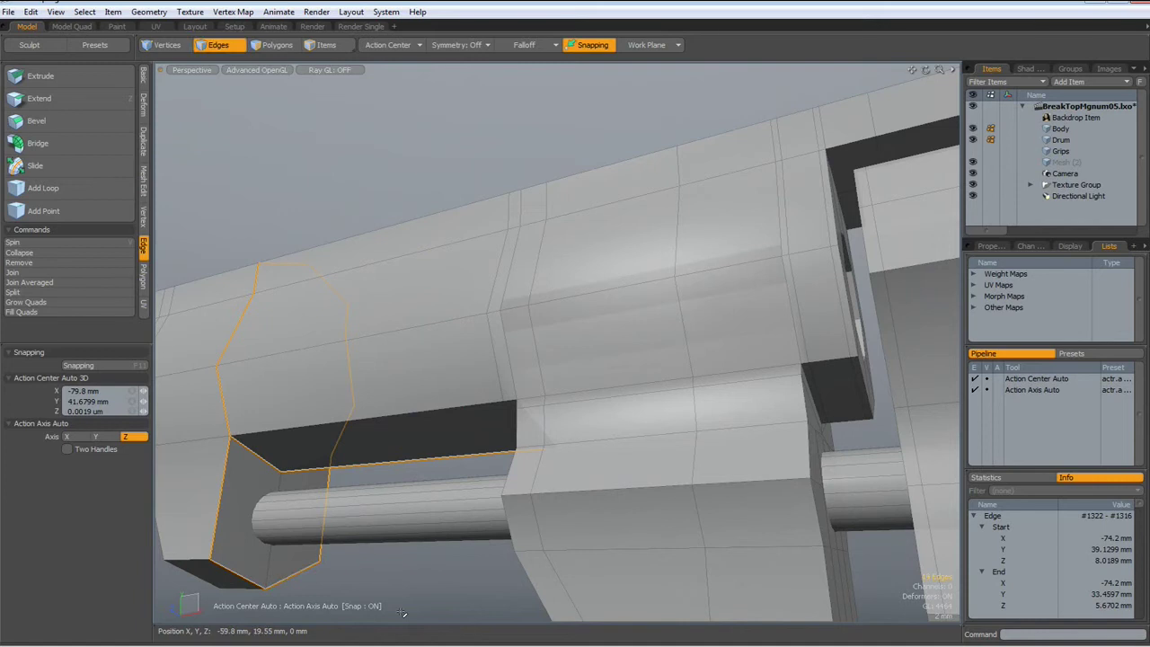
{"action": "key", "text": "shift"}
{"action": "key", "text": "Tab"}
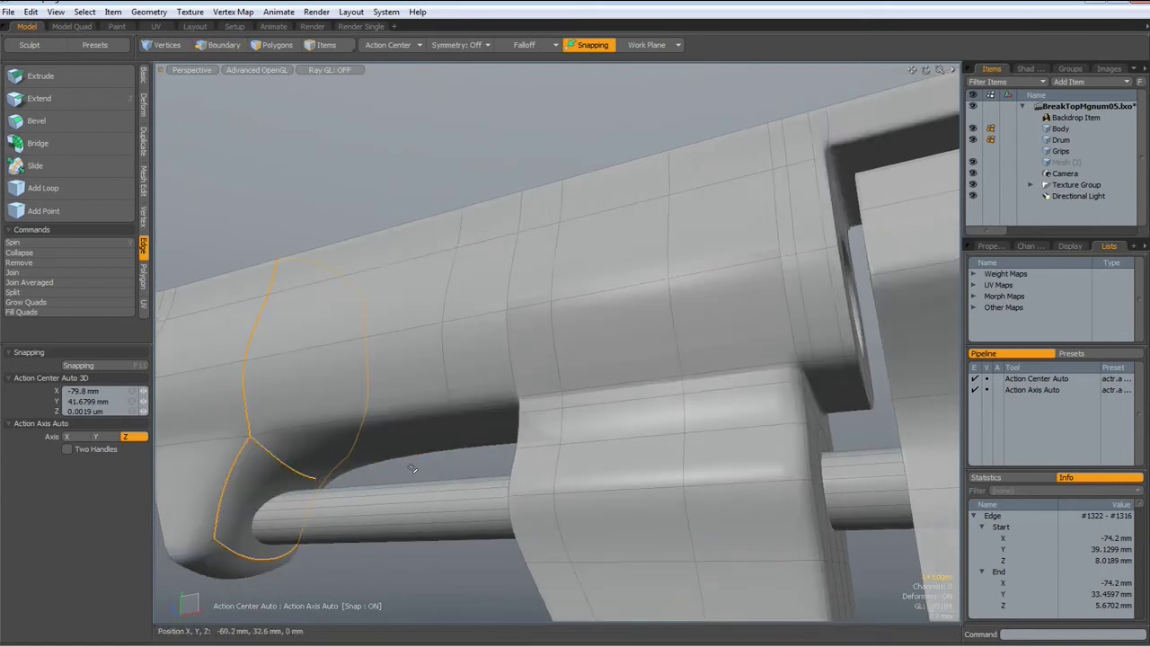
{"action": "left_click_drag", "start_coordinate": [413, 466], "coordinate": [553, 476], "text": "alt"}
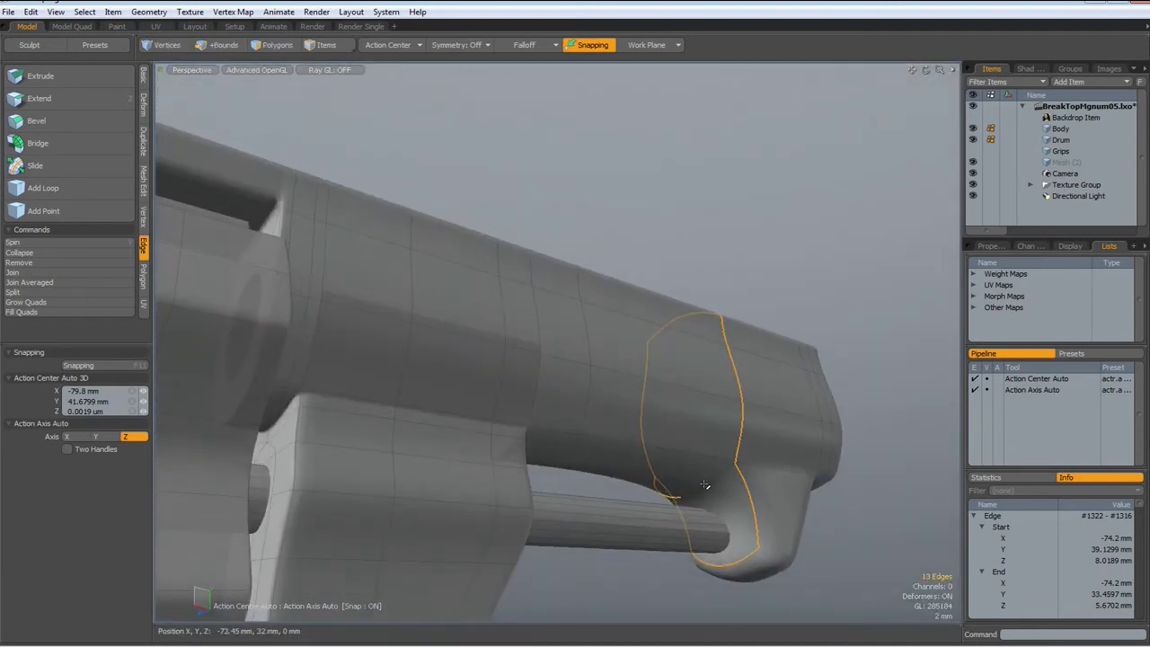
{"action": "left_click_drag", "start_coordinate": [713, 501], "coordinate": [658, 325], "text": "alt"}
Increase the edge weight of the barrel loop and rear lug outline with the Edge Weight tool, then clear the selection.
{"action": "left_click", "coordinate": [235, 13]}
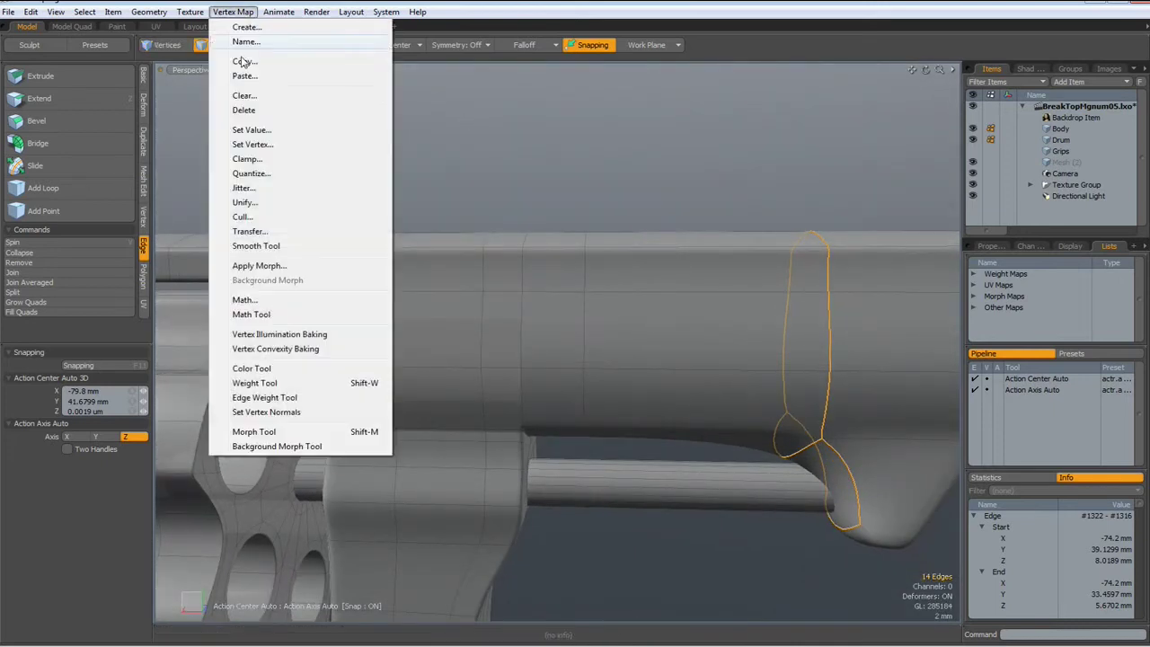
{"action": "left_click", "coordinate": [274, 398]}
{"action": "left_click", "coordinate": [533, 100]}
{"action": "key", "text": "space"}
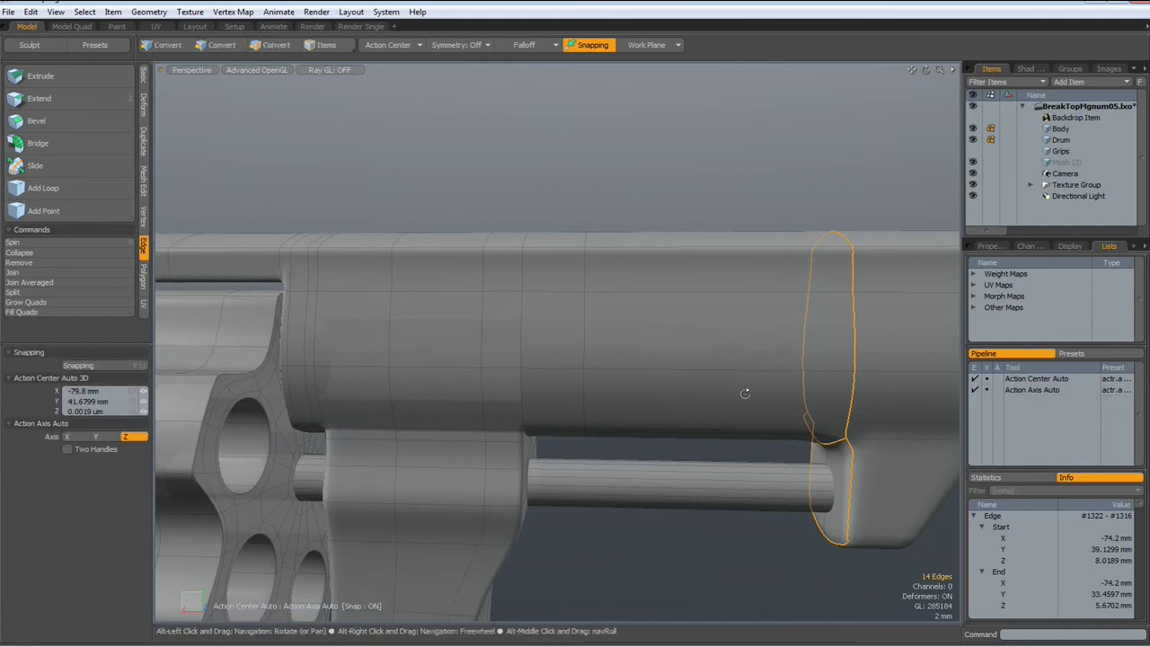
{"action": "left_click_drag", "start_coordinate": [745, 394], "coordinate": [487, 348], "text": "alt"}
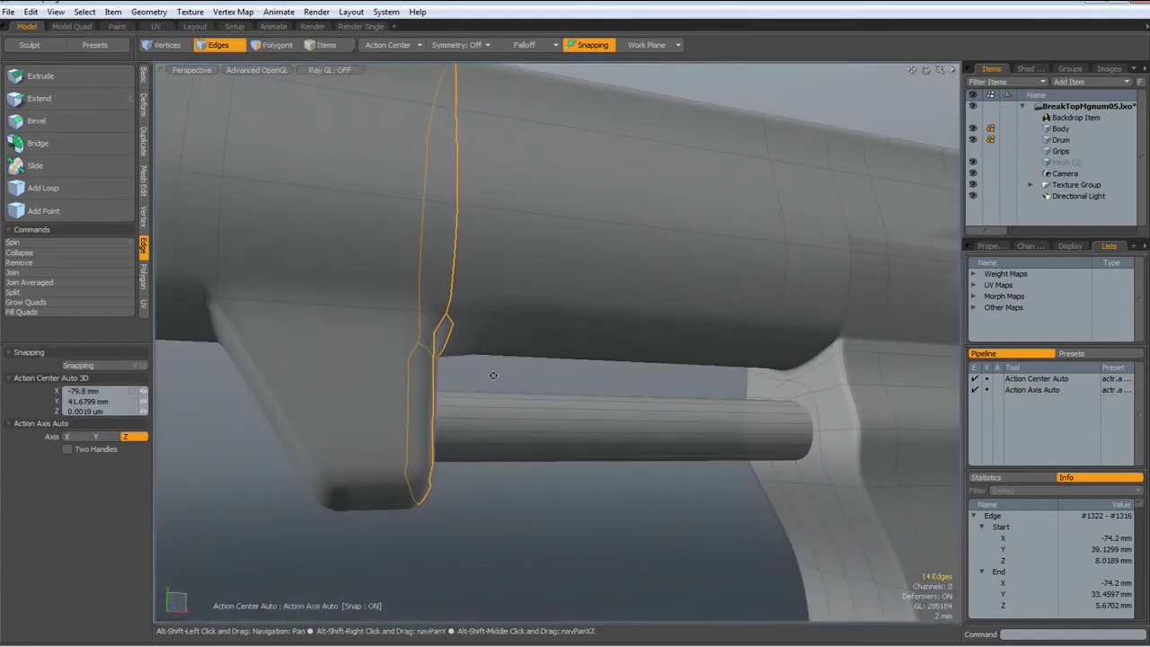
{"action": "left_click", "coordinate": [539, 522]}
Add an edge loop around the barrel just behind the lug at position 98%.
{"action": "left_click_drag", "start_coordinate": [537, 522], "coordinate": [464, 530], "text": "alt"}
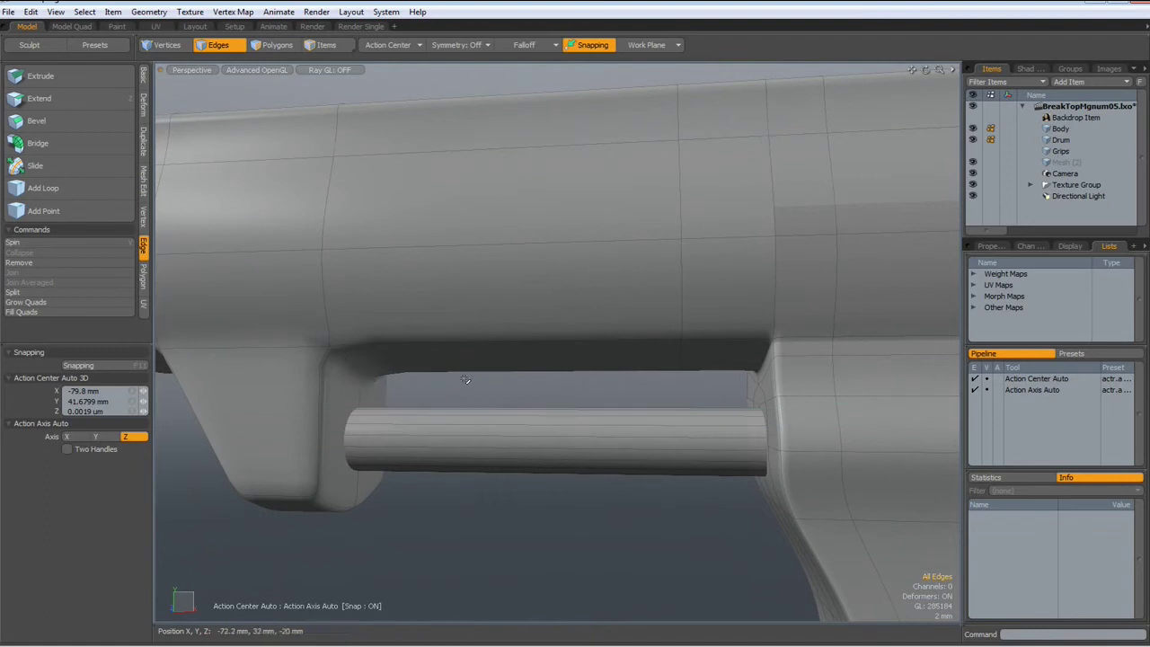
{"action": "left_click", "coordinate": [51, 189]}
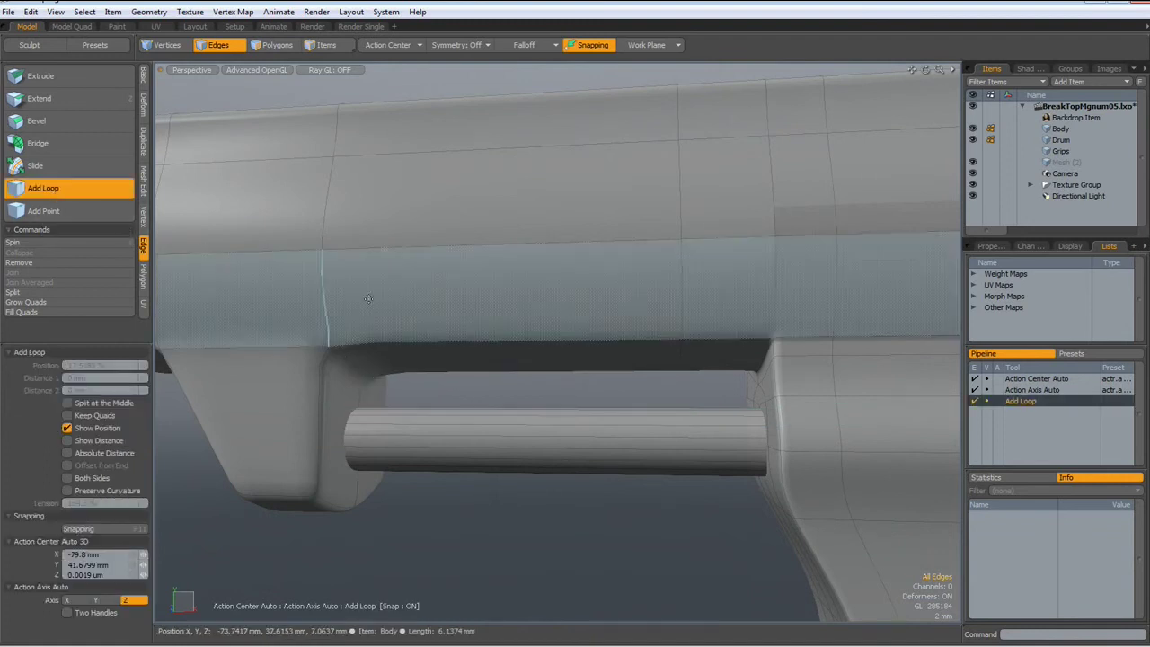
{"action": "left_click_drag", "start_coordinate": [436, 243], "coordinate": [596, 241]}
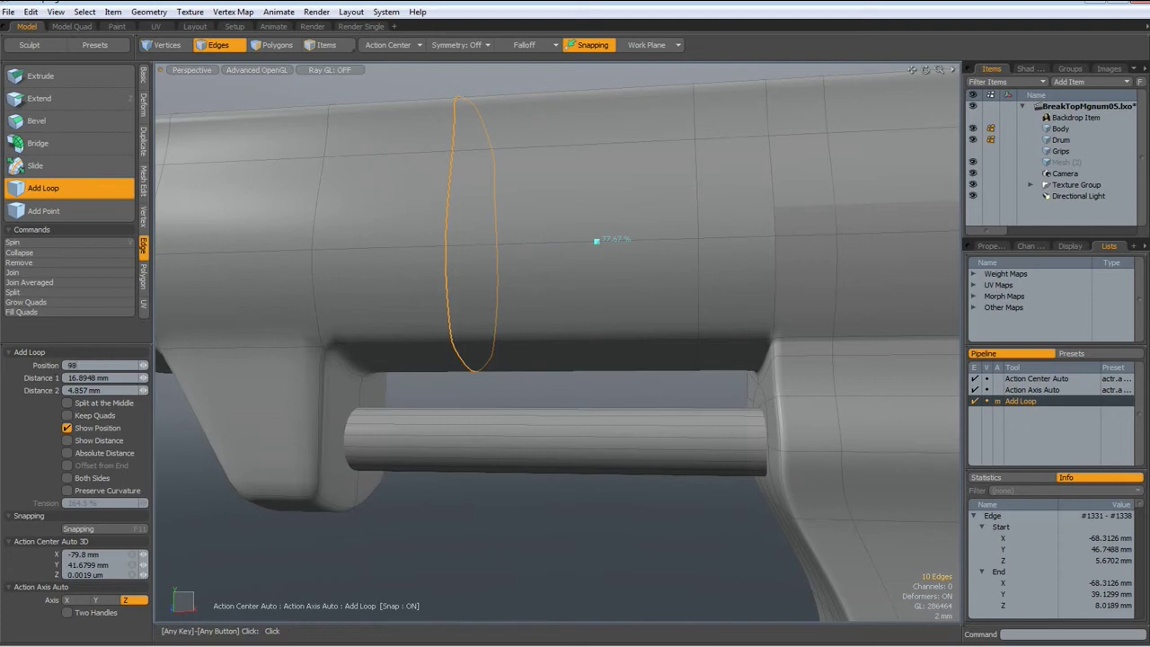
{"action": "type", "text": "98"}
{"action": "key", "text": "Return"}
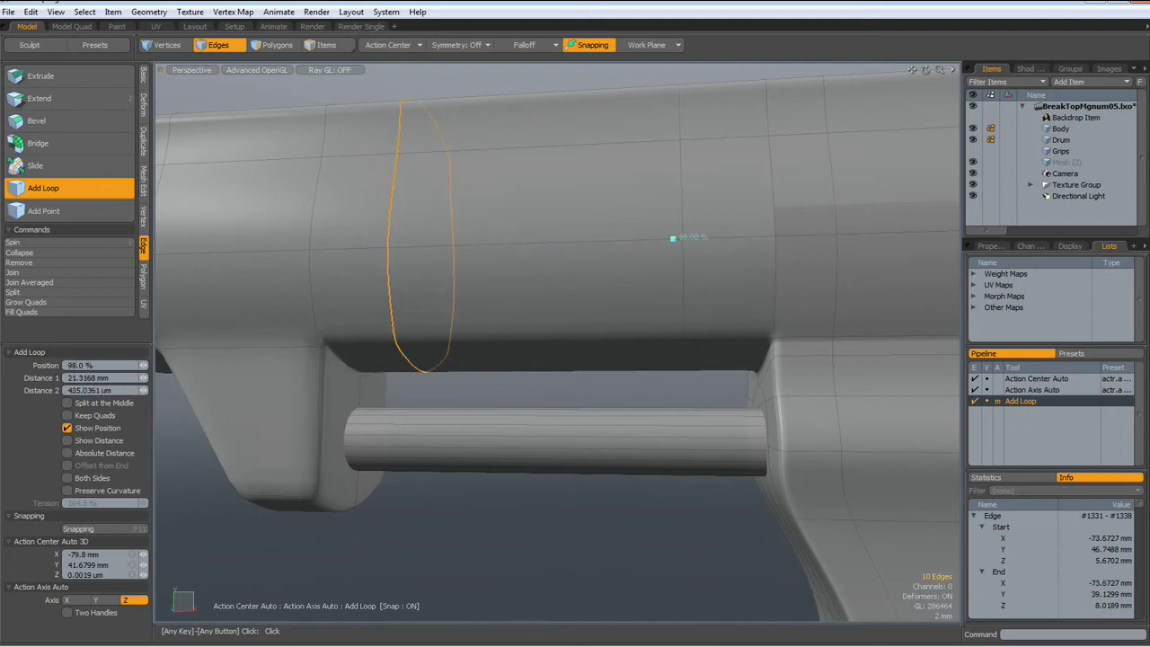
{"action": "key", "text": "space"}
Loop-slice the barrel and lug between the lug's front and rear loops with two symmetric slices at 7%.
{"action": "left_click_drag", "start_coordinate": [455, 544], "coordinate": [508, 540], "text": "alt"}
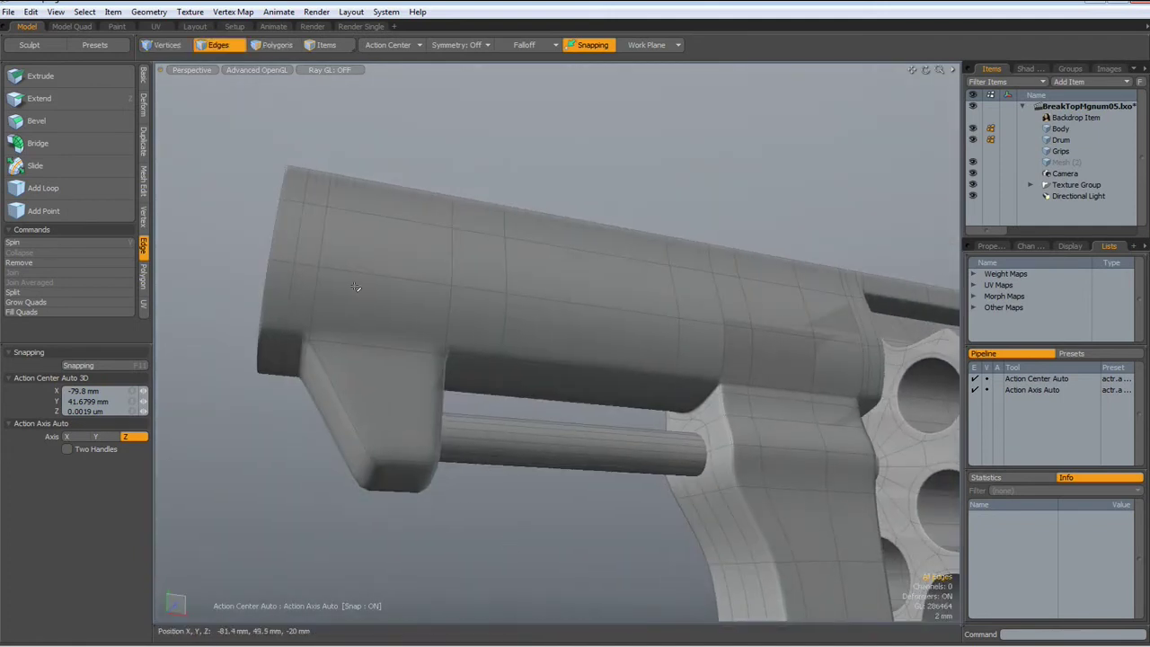
{"action": "key", "text": "alt+c"}
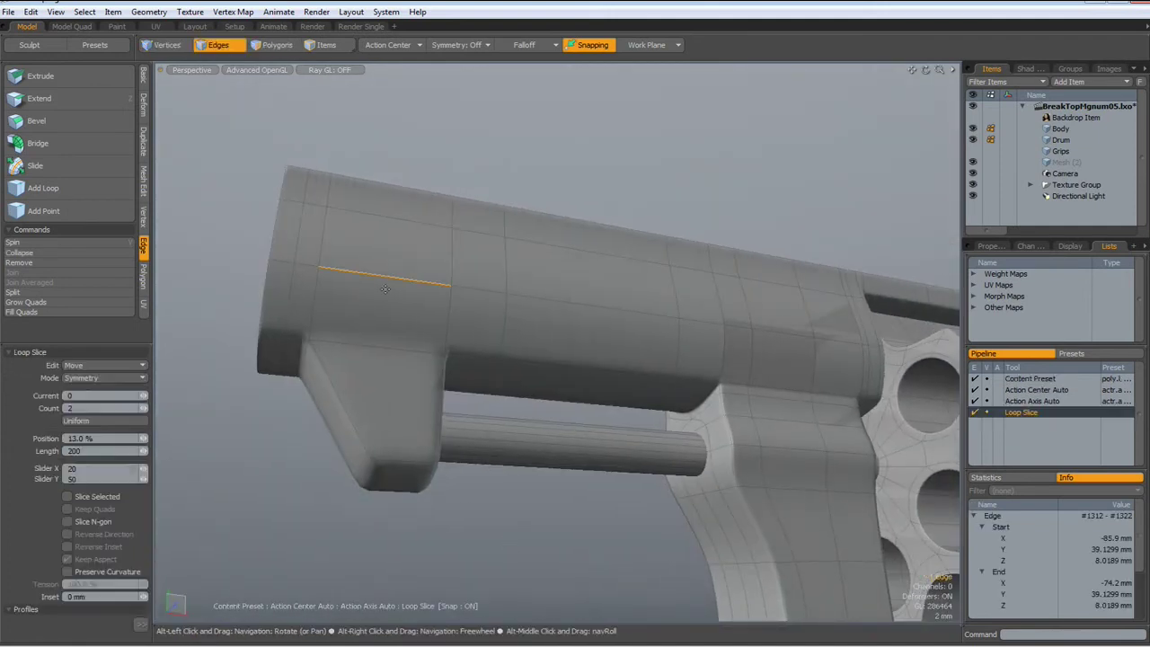
{"action": "left_click", "coordinate": [386, 294]}
{"action": "left_click_drag", "start_coordinate": [386, 295], "coordinate": [359, 294]}
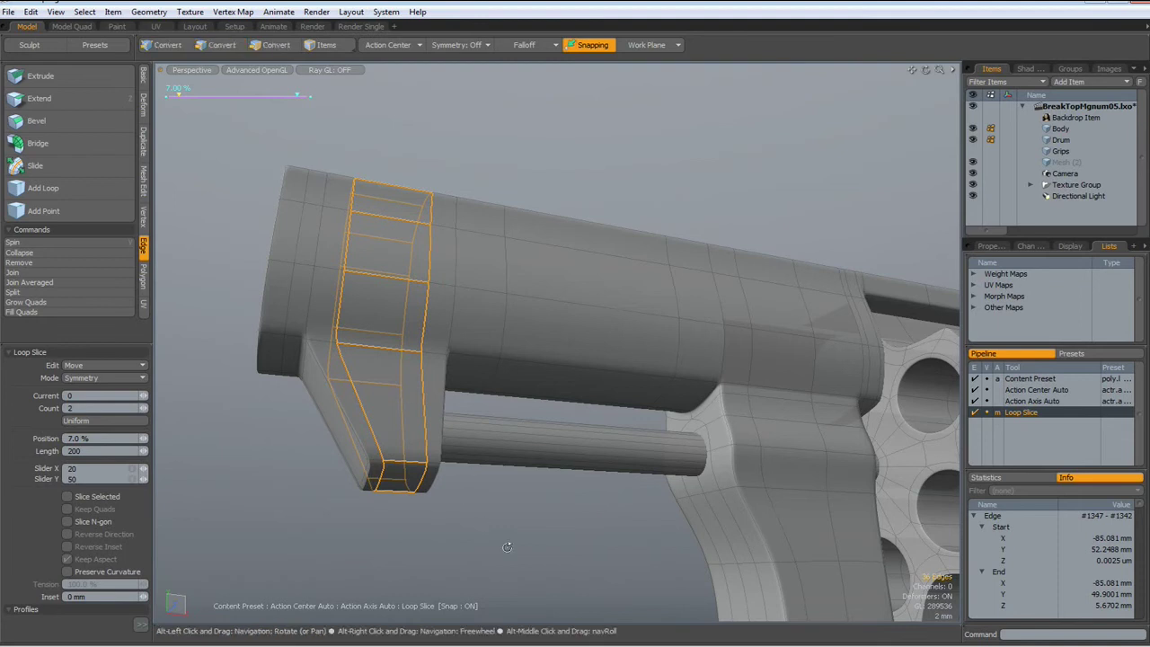
{"action": "left_click_drag", "start_coordinate": [504, 545], "coordinate": [557, 575], "text": "alt"}
{"action": "key", "text": "Escape"}
{"action": "key", "text": "Escape"}
Show the backdrop reference image behind the smoothed revolver.
{"action": "scroll", "coordinate": [565, 504], "scroll_direction": "down", "scroll_amount": 4}
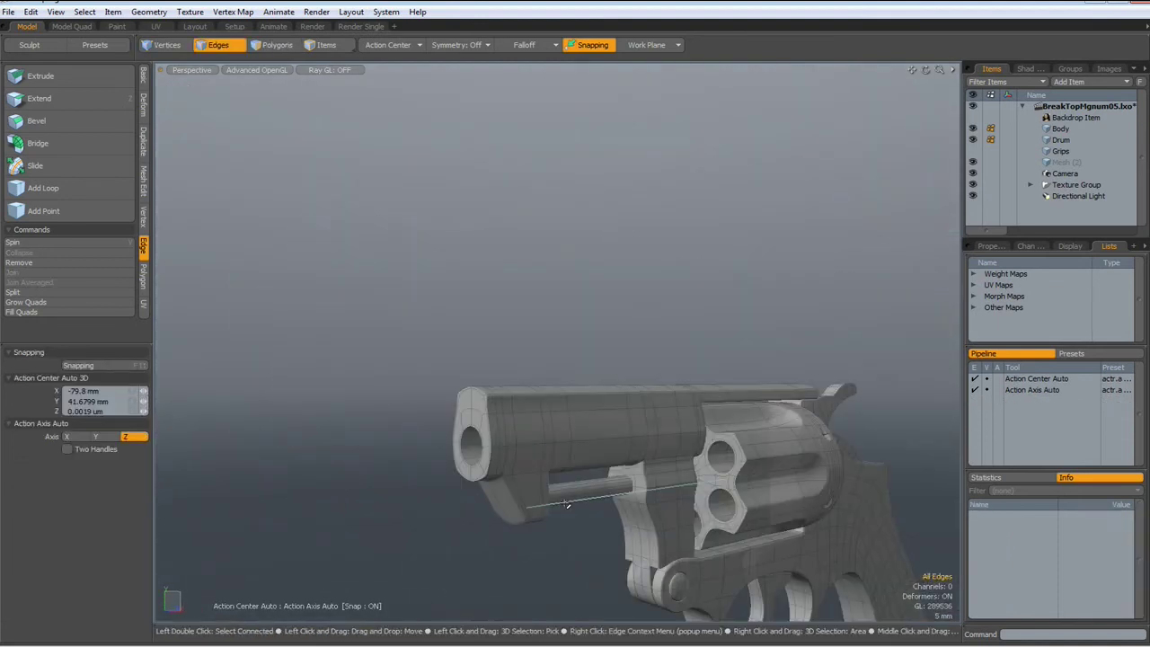
{"action": "left_click_drag", "start_coordinate": [578, 551], "coordinate": [426, 374], "text": "alt+shift"}
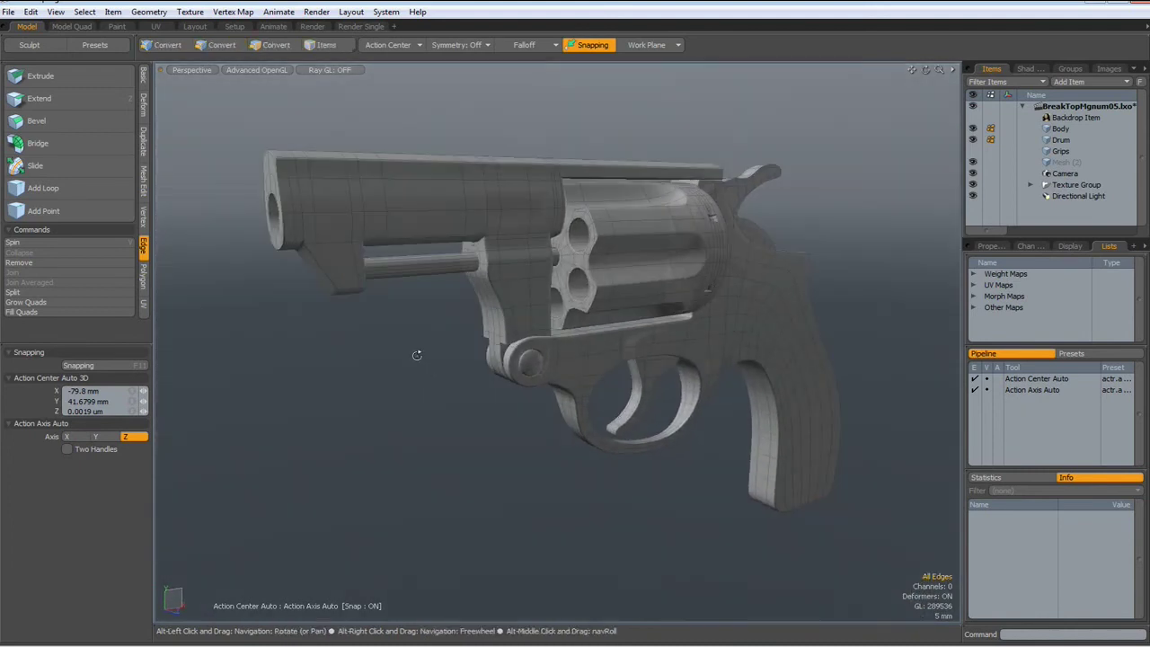
{"action": "key", "text": "2"}
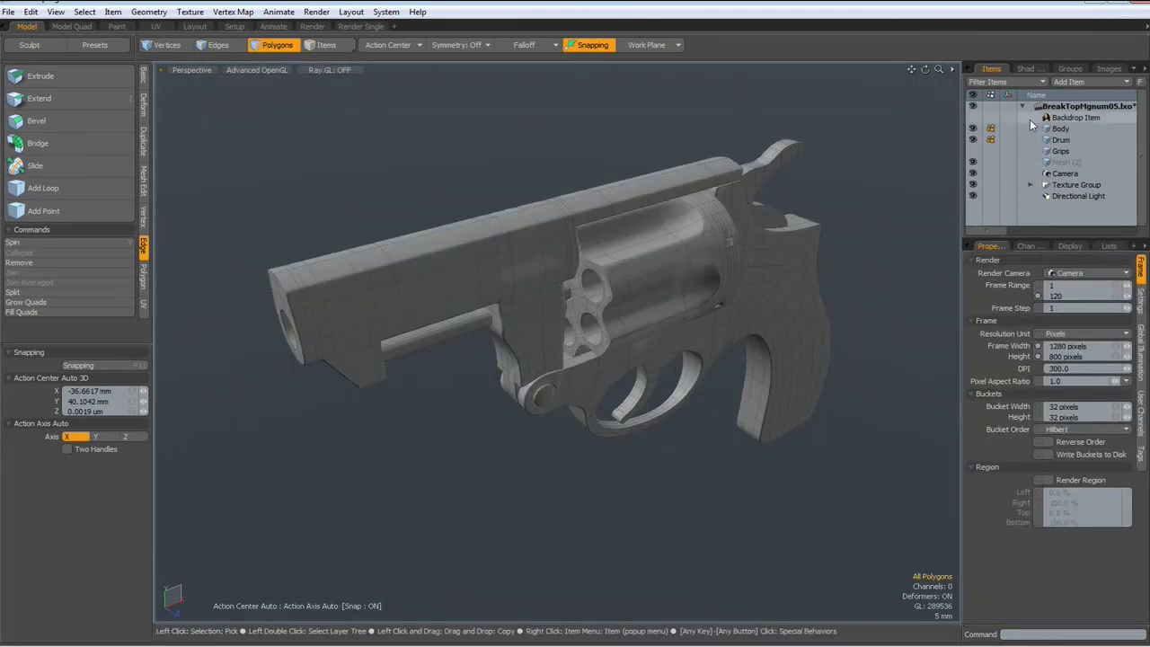
{"action": "left_click", "coordinate": [974, 118]}
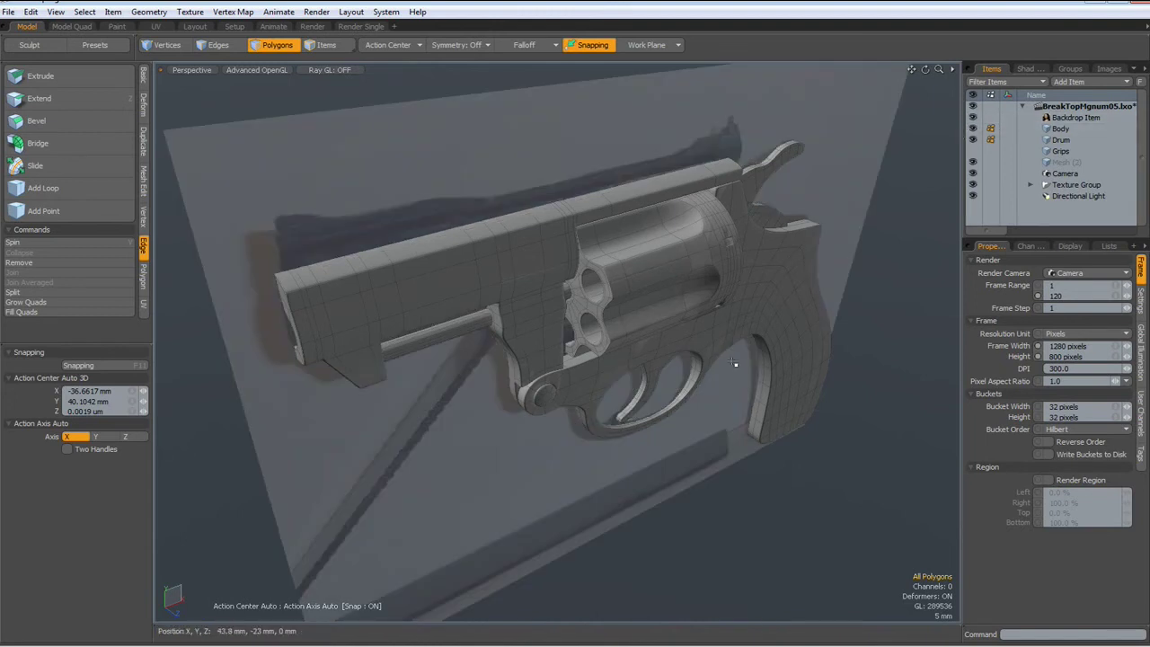
Hide the Body mesh and examine the reference image around the barrel, ejector rod and front of the drum.
{"action": "left_click", "coordinate": [972, 129]}
{"action": "left_click_drag", "start_coordinate": [572, 269], "coordinate": [471, 246], "text": "alt"}
{"action": "scroll", "coordinate": [538, 250], "scroll_direction": "up", "scroll_amount": 5}
{"action": "scroll", "coordinate": [530, 252], "scroll_direction": "up", "scroll_amount": 2}
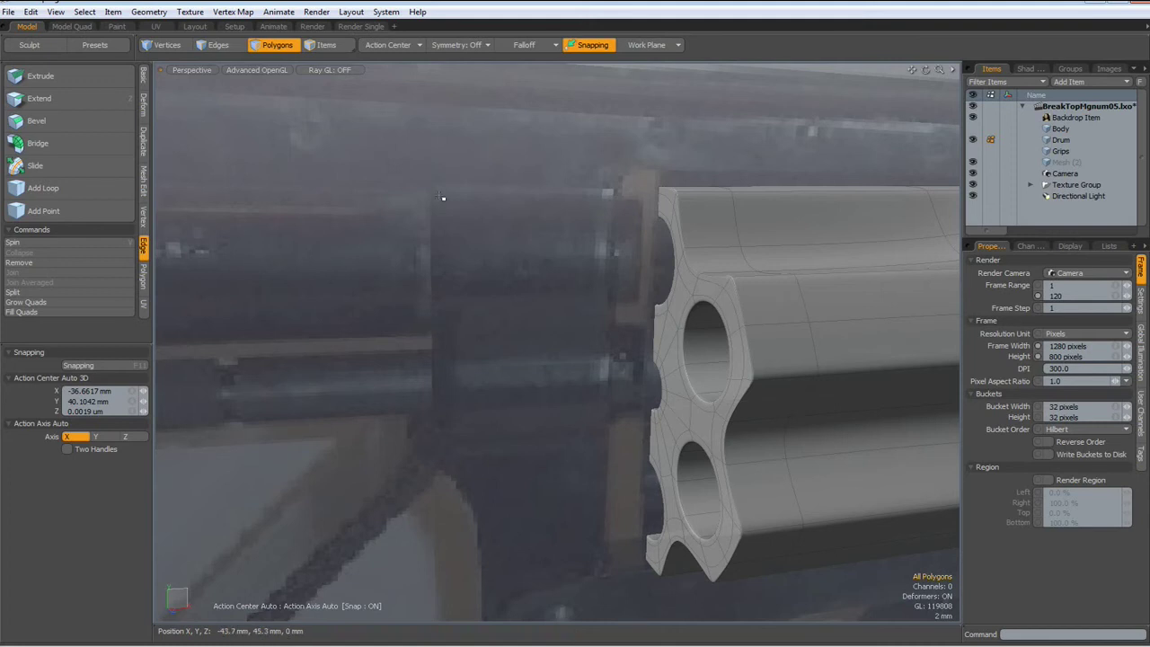
{"action": "scroll", "coordinate": [594, 202], "scroll_direction": "down", "scroll_amount": 4}
{"action": "left_click_drag", "start_coordinate": [575, 214], "coordinate": [541, 223], "text": "alt"}
{"action": "scroll", "coordinate": [563, 218], "scroll_direction": "up", "scroll_amount": 5}
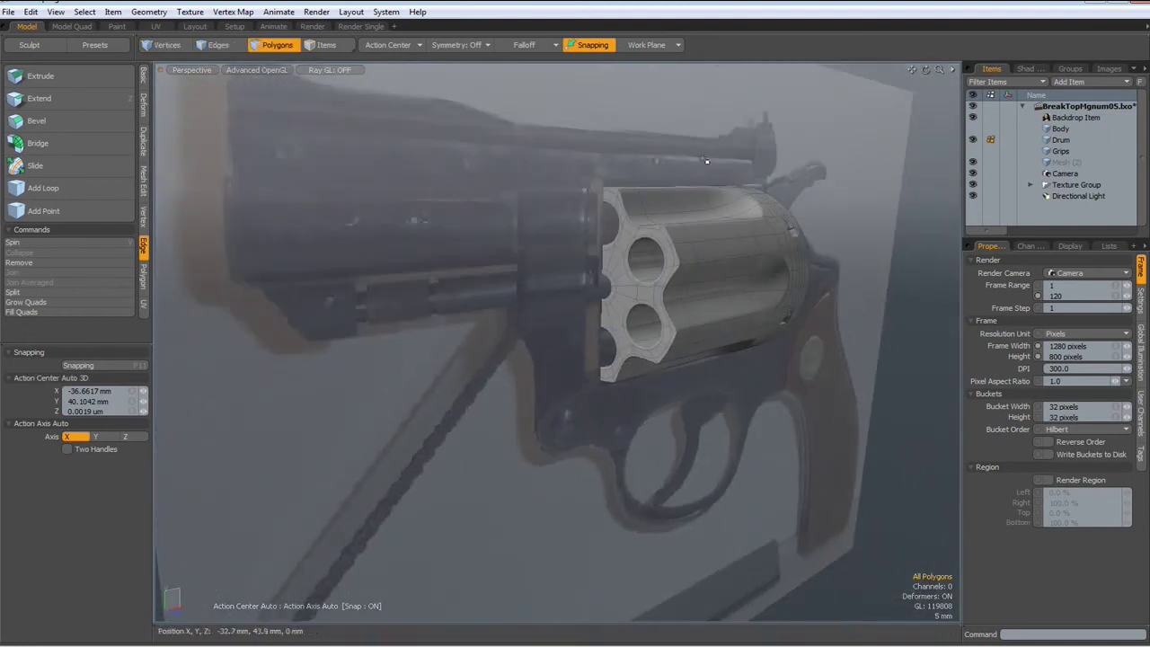
Hide the backdrop reference image and show the Body mesh again.
{"action": "left_click", "coordinate": [971, 118]}
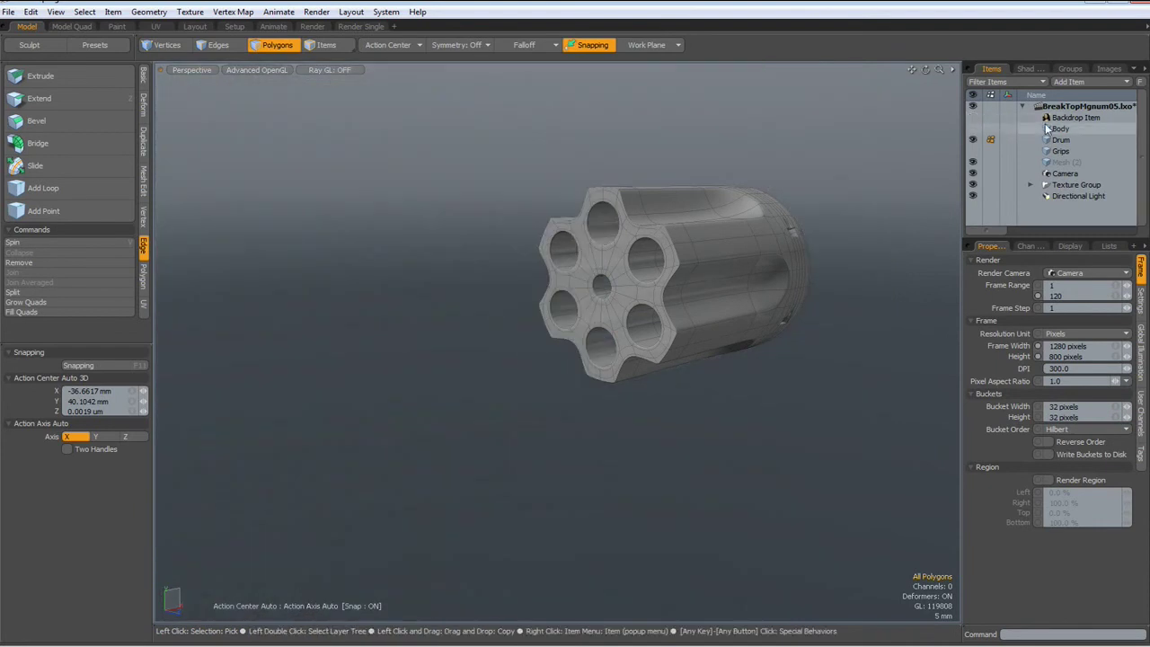
{"action": "left_click", "coordinate": [972, 128]}
{"action": "left_click_drag", "start_coordinate": [715, 296], "coordinate": [550, 324], "text": "alt"}
{"action": "scroll", "coordinate": [555, 297], "scroll_direction": "up", "scroll_amount": 3}
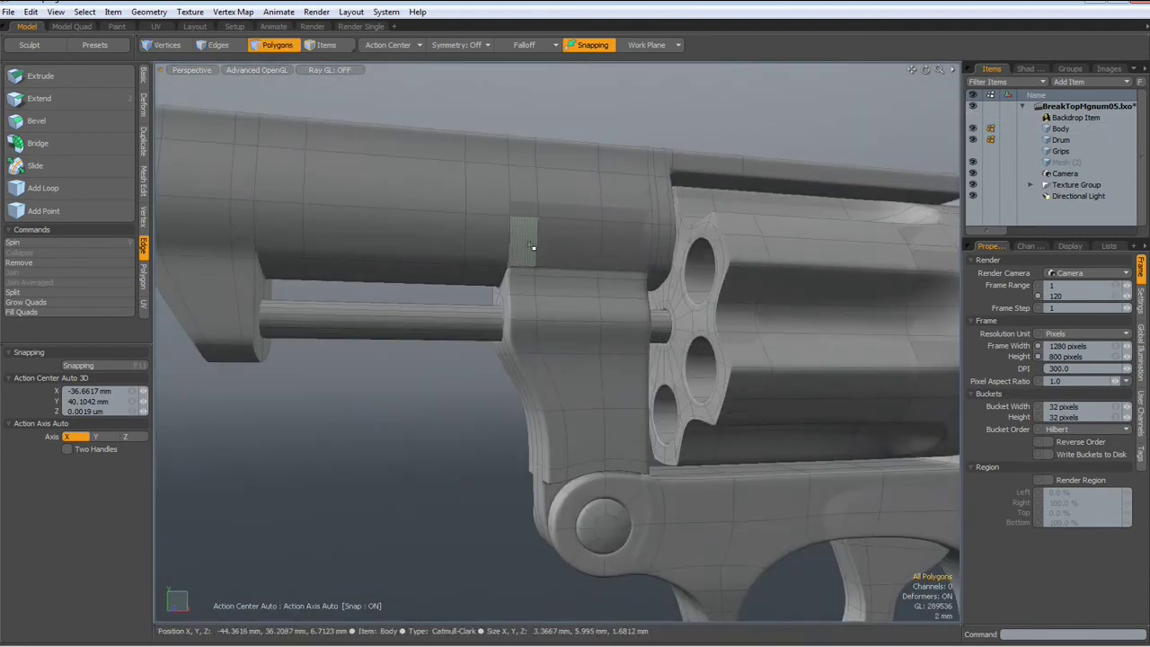
{"action": "mouse_move", "coordinate": [537, 247]}
{"action": "left_mouse_down"}
{"action": "mouse_move", "coordinate": [616, 250]}
{"action": "mouse_move", "coordinate": [665, 210]}
{"action": "mouse_move", "coordinate": [535, 206]}
{"action": "mouse_move", "coordinate": [598, 97]}
{"action": "left_mouse_up"}
{"action": "left_click", "coordinate": [551, 80]}
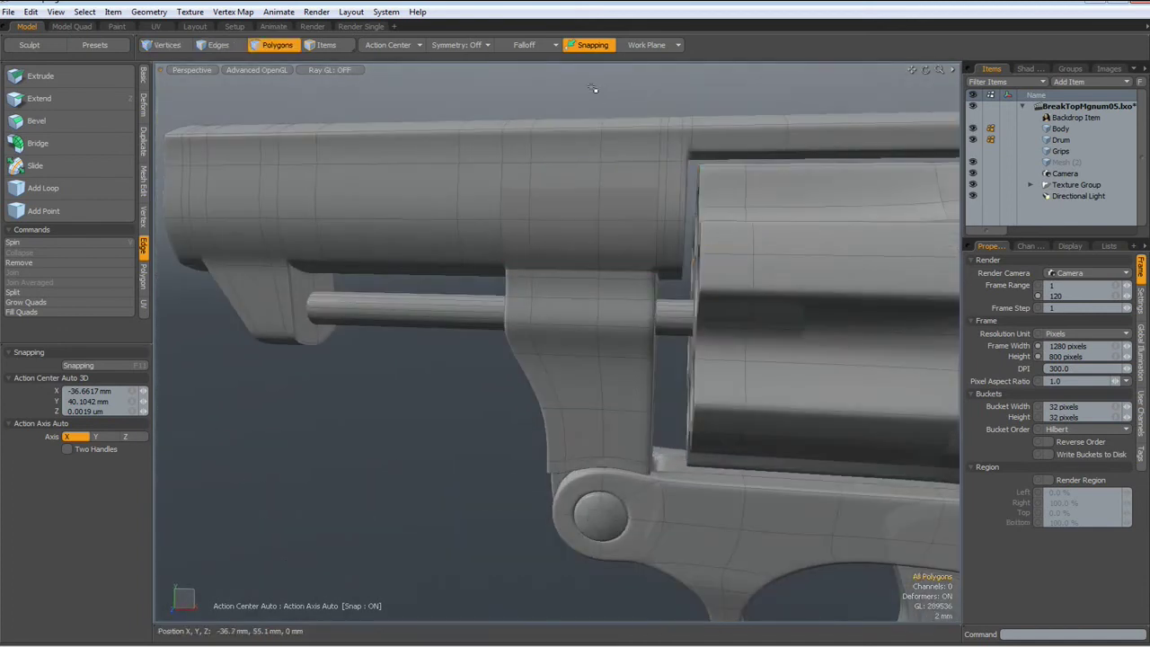
Select the barrel's side polygons above the rear lug using Z symmetry, then turn symmetry off and scale them up into a slightly raised section.
{"action": "left_click", "coordinate": [476, 46]}
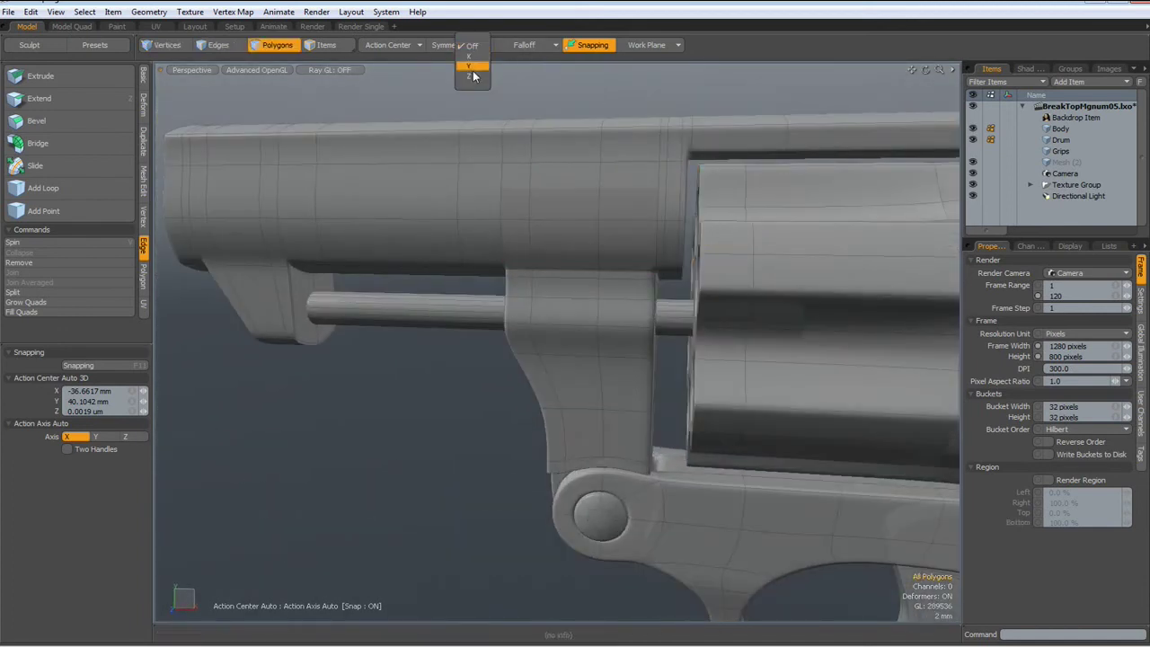
{"action": "left_click", "coordinate": [474, 76]}
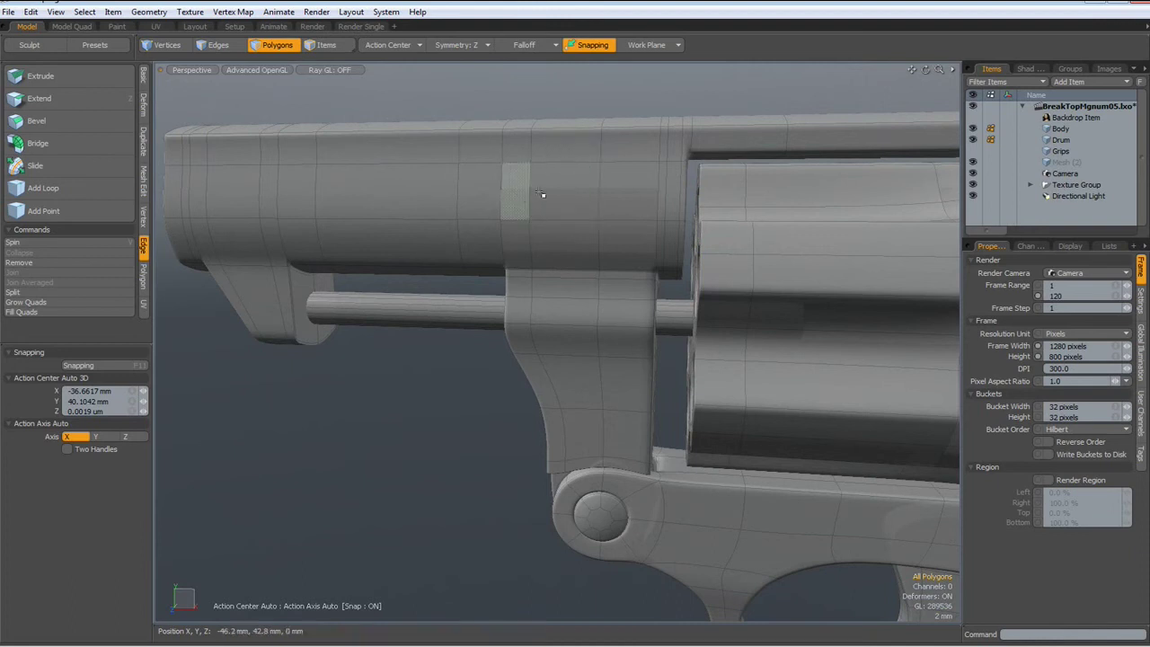
{"action": "mouse_move", "coordinate": [525, 190]}
{"action": "left_mouse_down"}
{"action": "mouse_move", "coordinate": [647, 201]}
{"action": "mouse_move", "coordinate": [668, 246]}
{"action": "mouse_move", "coordinate": [531, 243]}
{"action": "mouse_move", "coordinate": [703, 217]}
{"action": "left_mouse_up"}
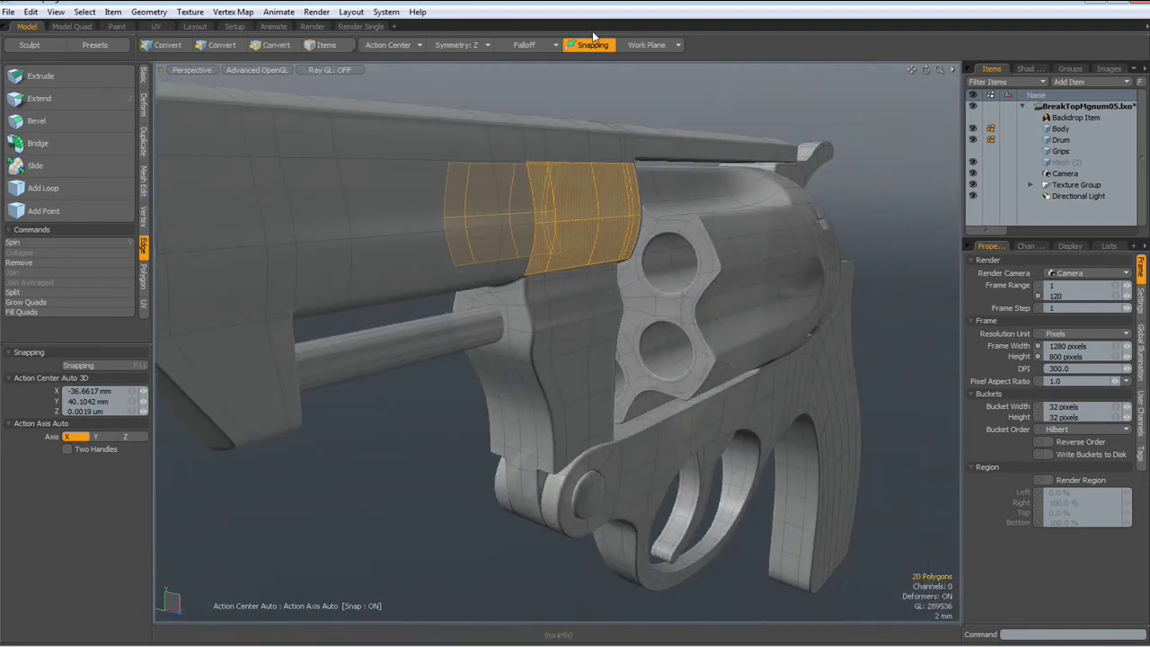
{"action": "left_click", "coordinate": [471, 50]}
{"action": "left_click", "coordinate": [472, 16]}
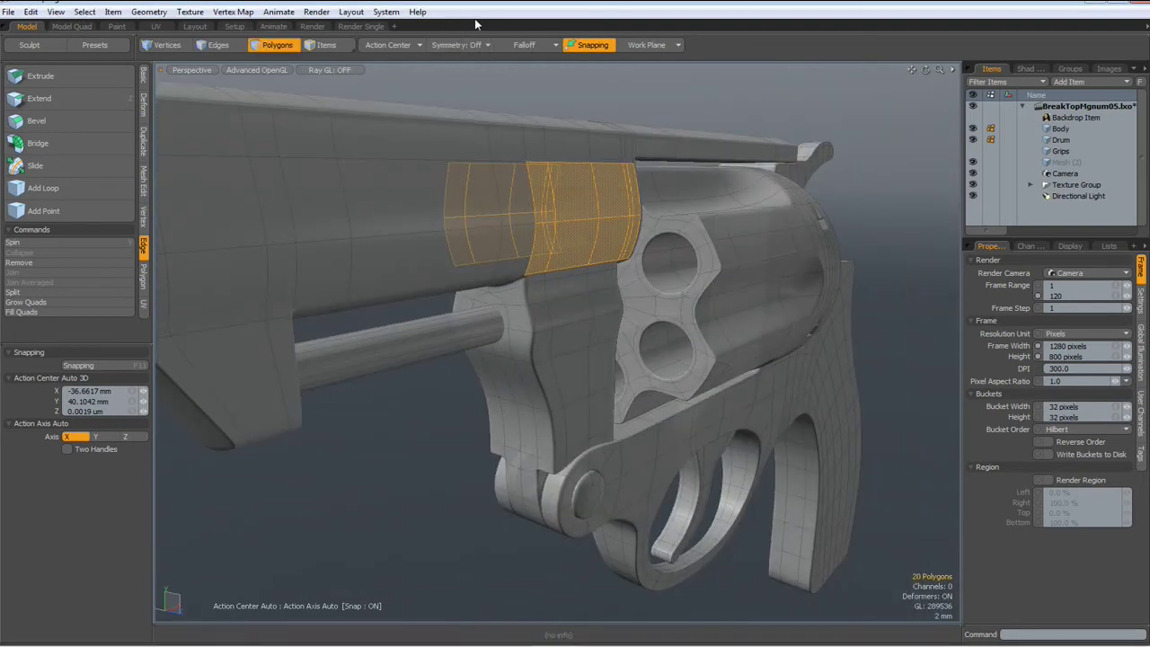
{"action": "key", "text": "r"}
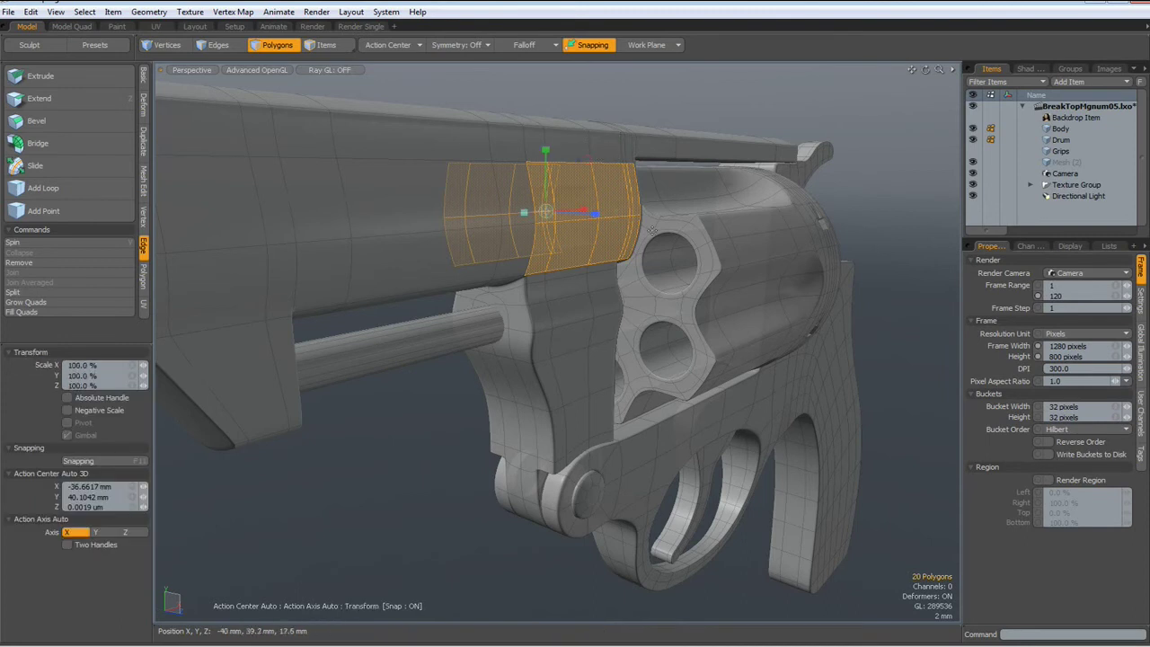
{"action": "left_click_drag", "start_coordinate": [640, 238], "coordinate": [611, 214], "text": "alt"}
{"action": "key", "text": "q"}
{"action": "left_click", "coordinate": [837, 287]}
{"action": "left_click_drag", "start_coordinate": [837, 287], "coordinate": [644, 243], "text": "alt"}
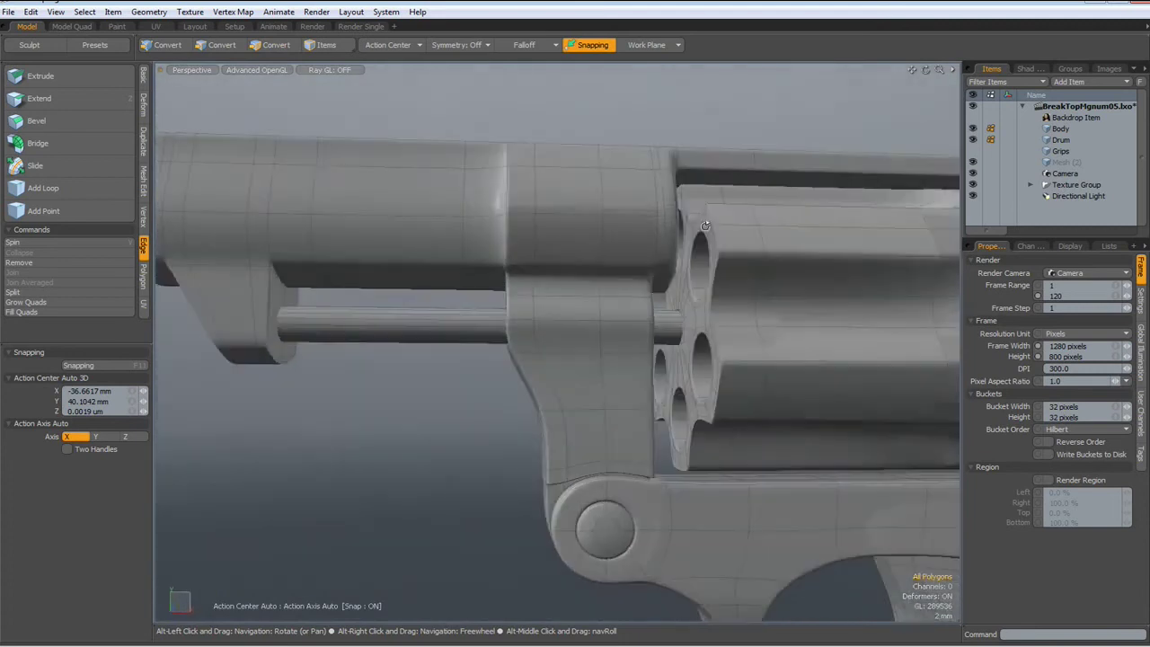
{"action": "left_click_drag", "start_coordinate": [739, 229], "coordinate": [737, 286], "text": "alt"}
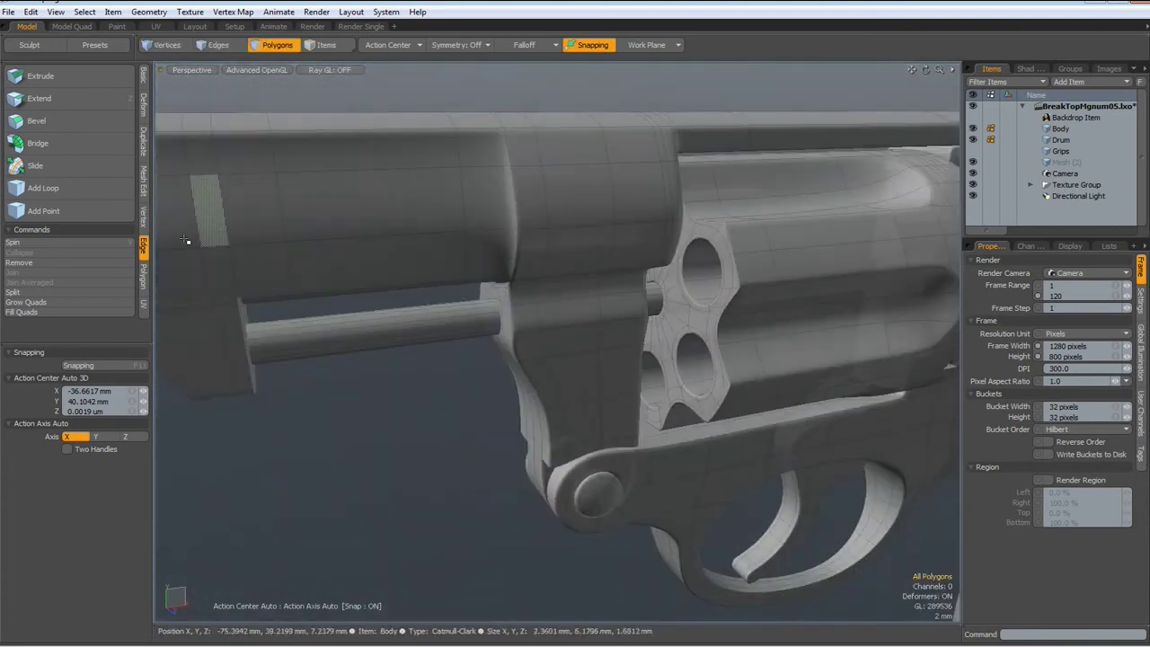
Add an edge loop around the barrel just ahead of the raised section to tighten its smoothed step.
{"action": "left_click", "coordinate": [103, 191]}
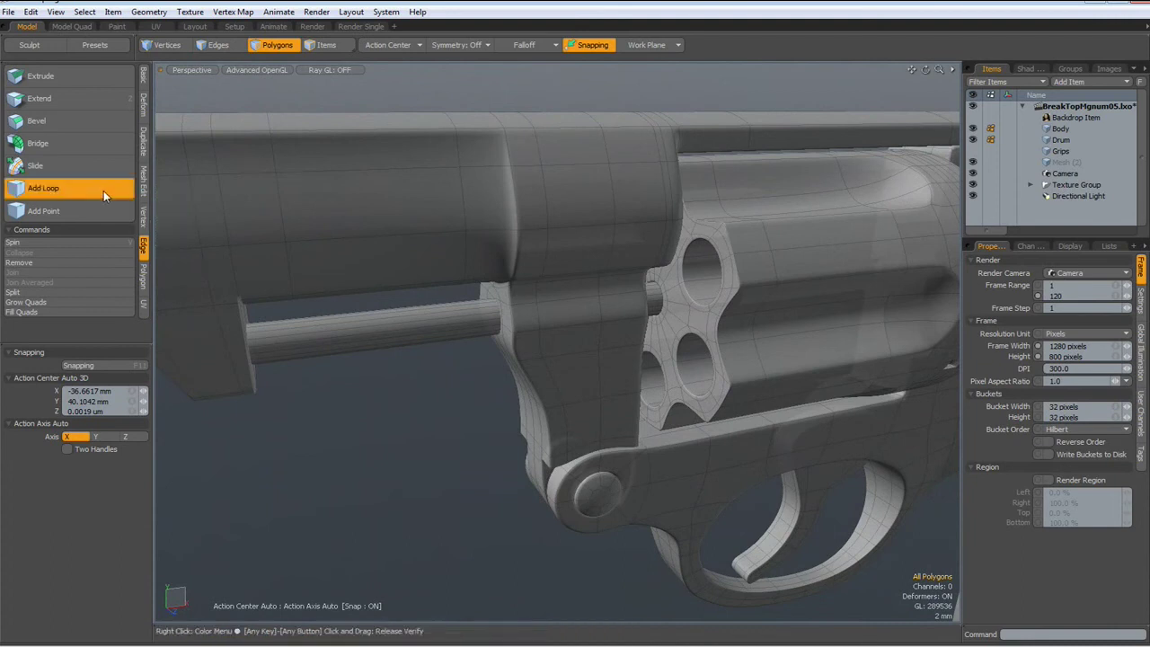
{"action": "left_click", "coordinate": [484, 161]}
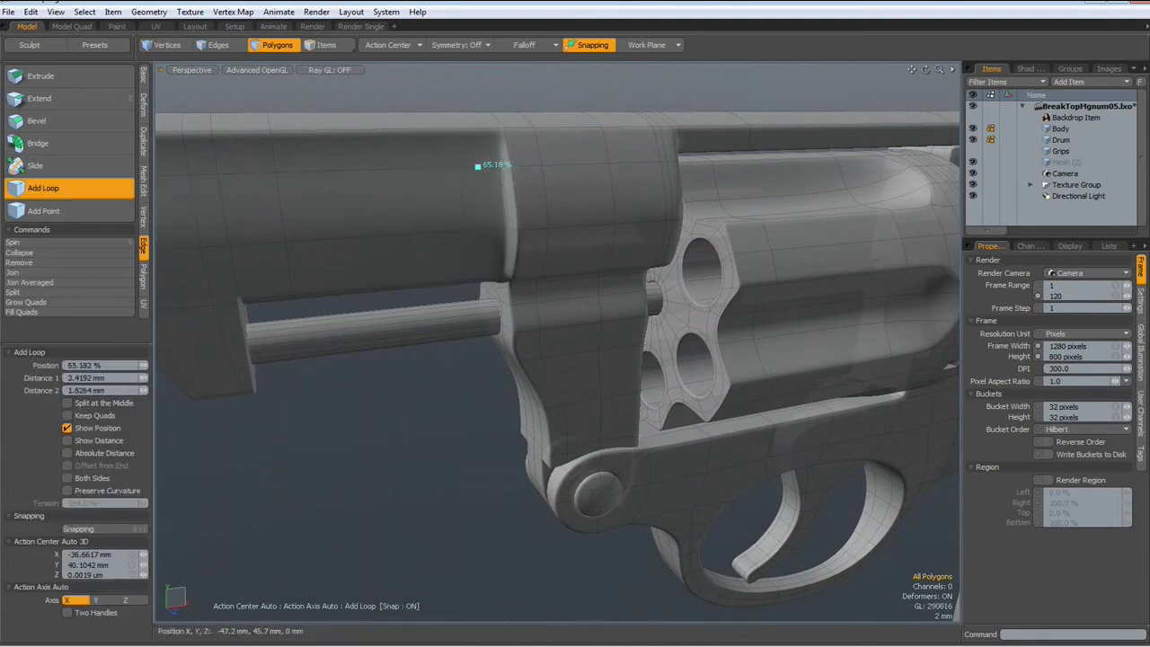
{"action": "left_click_drag", "start_coordinate": [476, 165], "coordinate": [473, 165]}
{"action": "key", "text": "space"}
{"action": "left_click_drag", "start_coordinate": [483, 85], "coordinate": [553, 77], "text": "alt"}
{"action": "scroll", "coordinate": [557, 115], "scroll_direction": "down", "scroll_amount": 5}
{"action": "left_click_drag", "start_coordinate": [559, 132], "coordinate": [600, 247], "text": "alt"}
{"action": "scroll", "coordinate": [619, 249], "scroll_direction": "up", "scroll_amount": 2}
{"action": "scroll", "coordinate": [571, 278], "scroll_direction": "up", "scroll_amount": 3}
{"action": "left_click_drag", "start_coordinate": [585, 378], "coordinate": [513, 369], "text": "alt"}
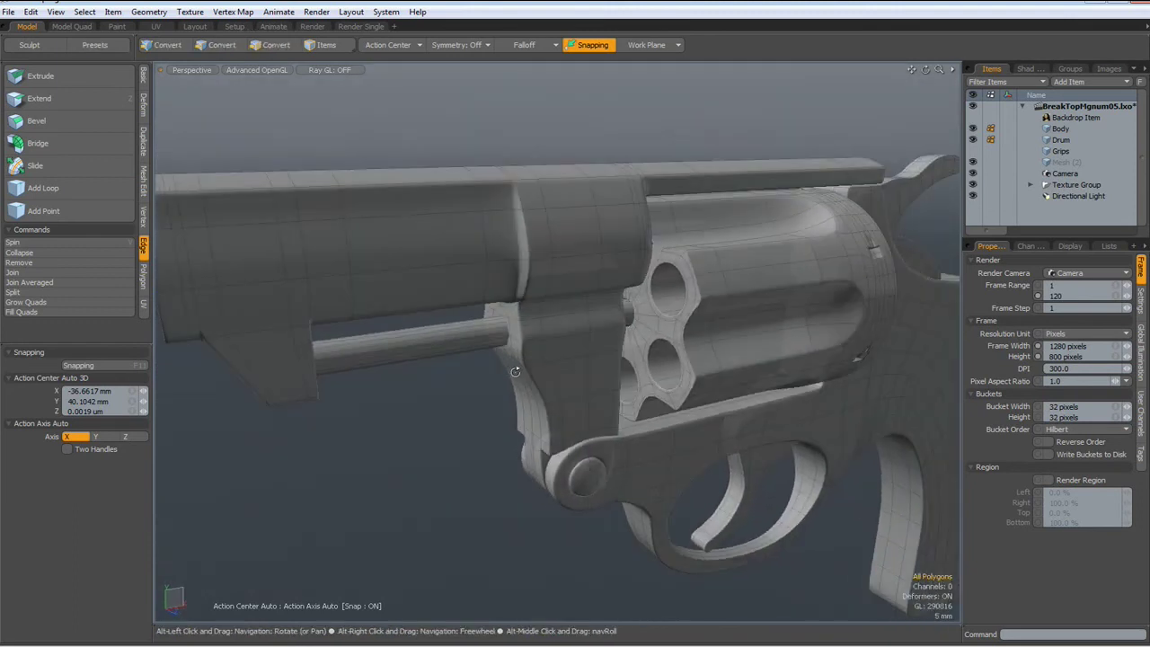
Add an edge loop around the ejector rod behind the front lug at about position 17%, with smoothing turned off.
{"action": "double_click", "coordinate": [434, 346]}
{"action": "left_click", "coordinate": [450, 418]}
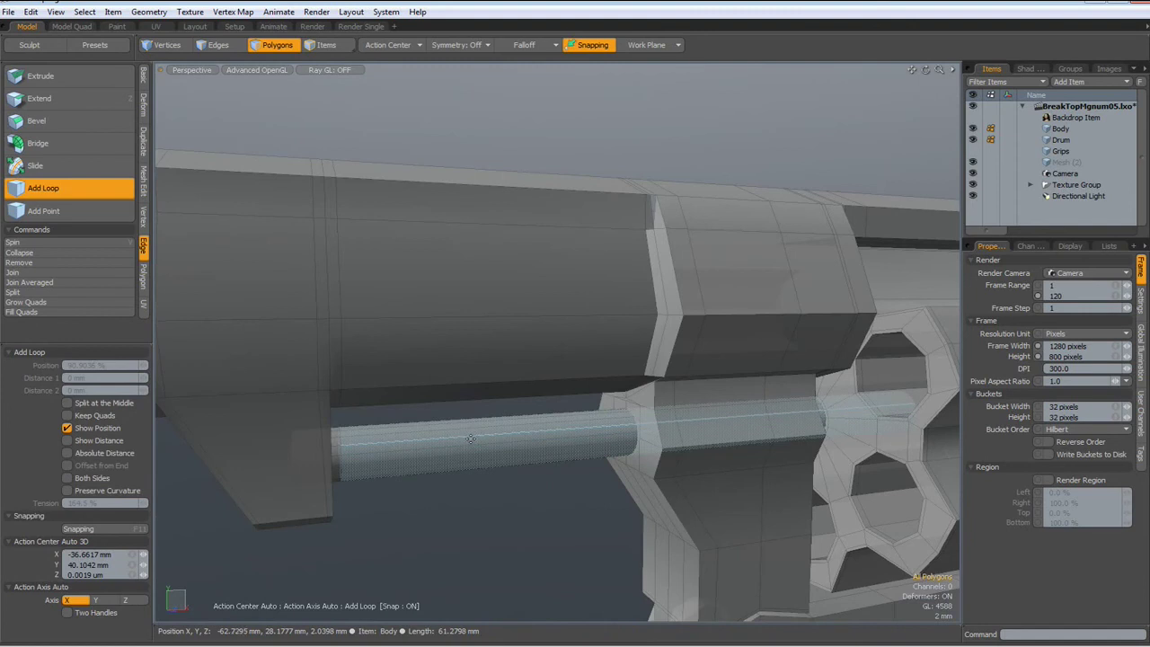
{"action": "left_click", "coordinate": [469, 435]}
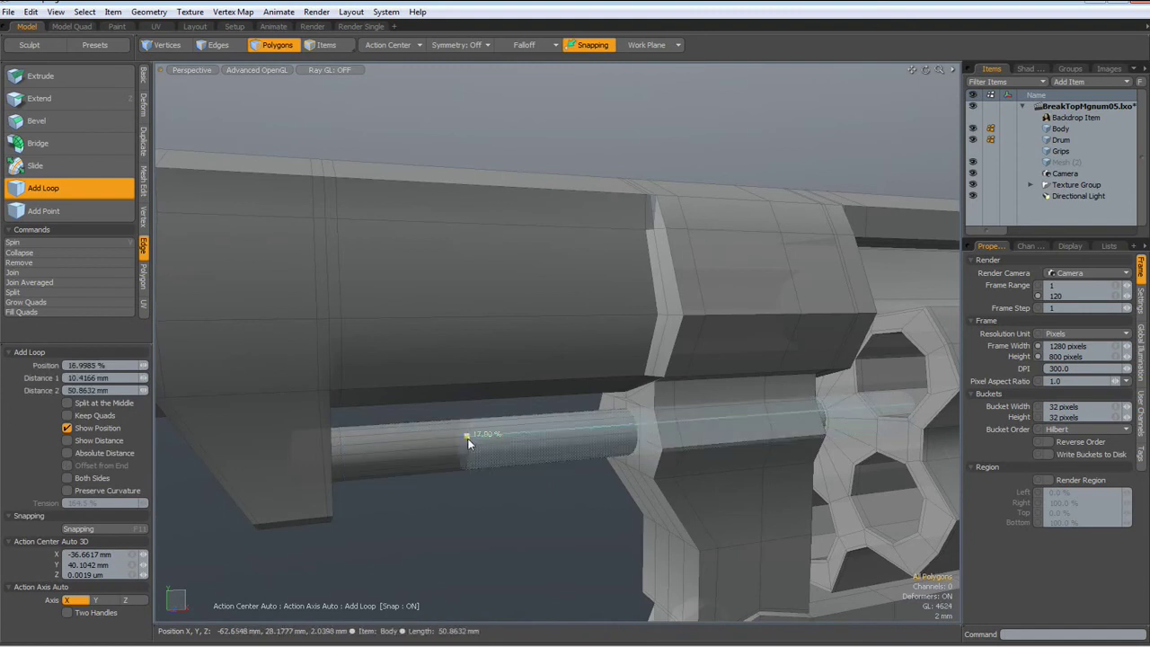
{"action": "key", "text": "space"}
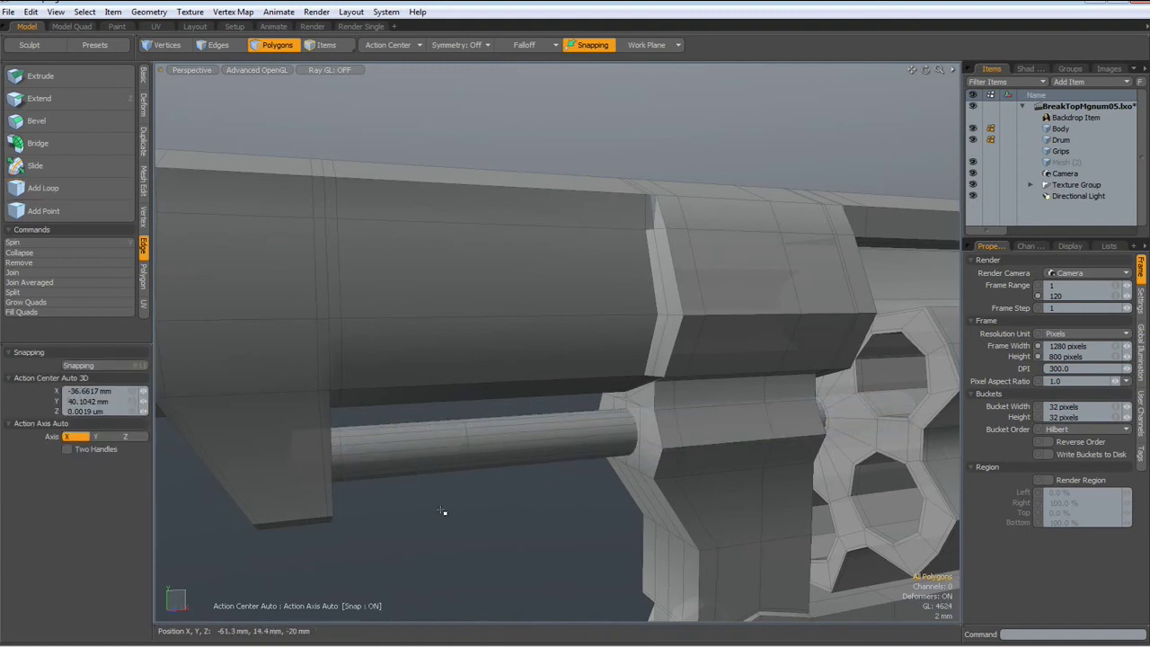
Select the ring of polygons on the ejector rod's front section, bevel it outward into a thicker collar, and preview it smoothed.
{"action": "double_click", "coordinate": [428, 452]}
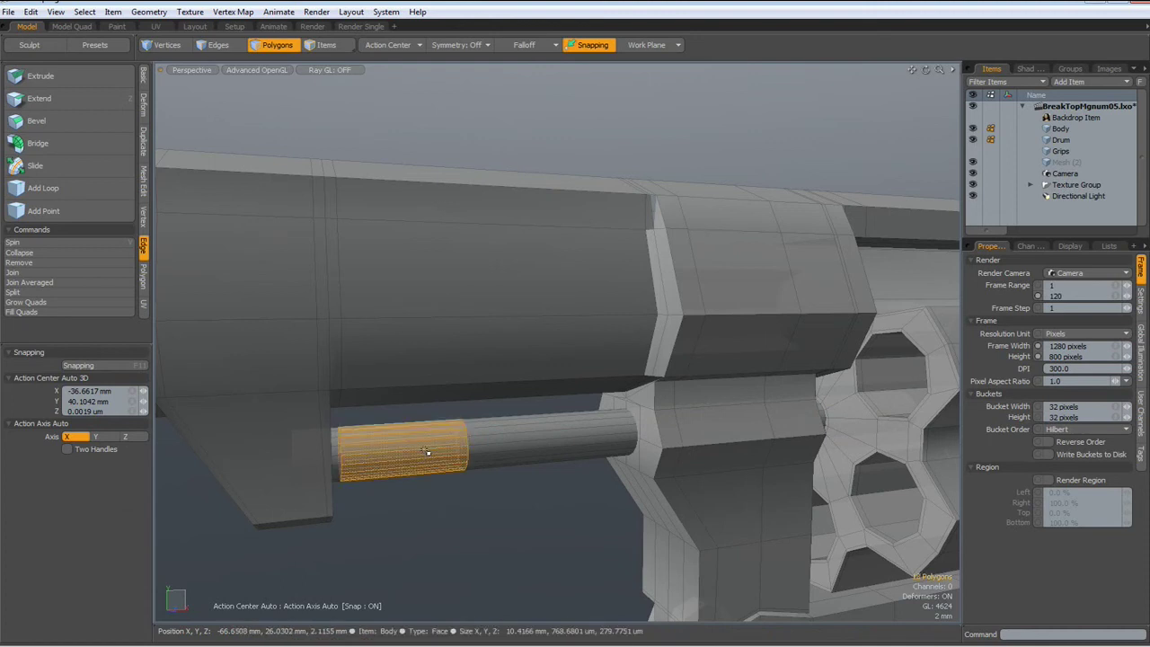
{"action": "key", "text": "b"}
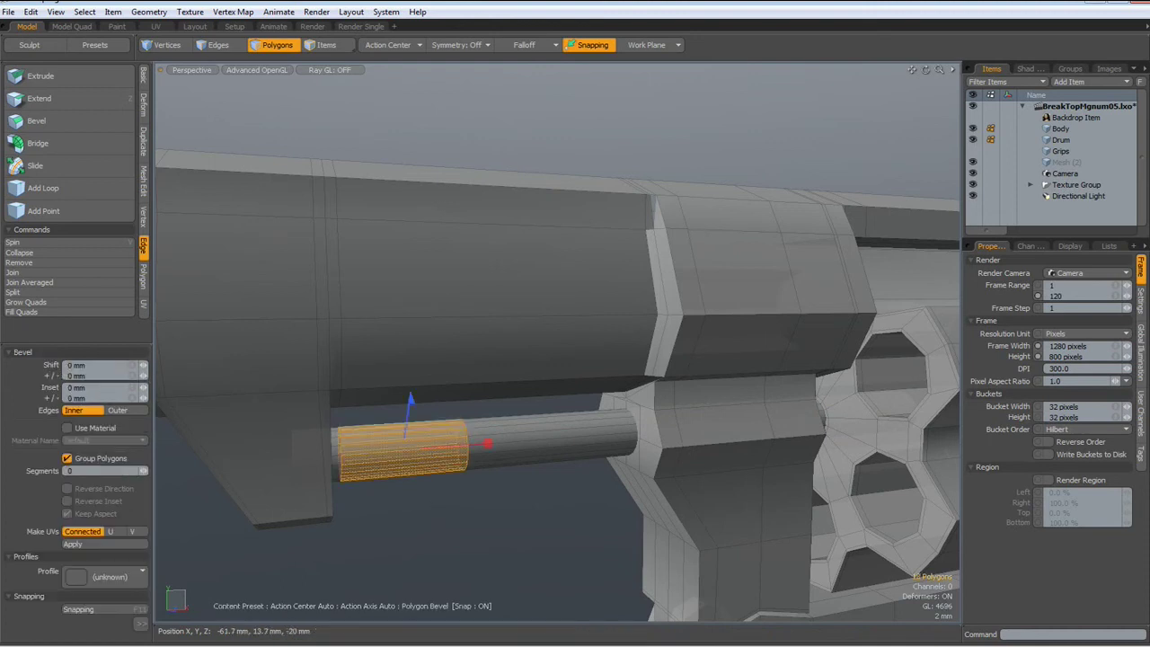
{"action": "left_click_drag", "start_coordinate": [409, 397], "coordinate": [412, 389]}
{"action": "key", "text": "q"}
{"action": "left_click", "coordinate": [533, 563]}
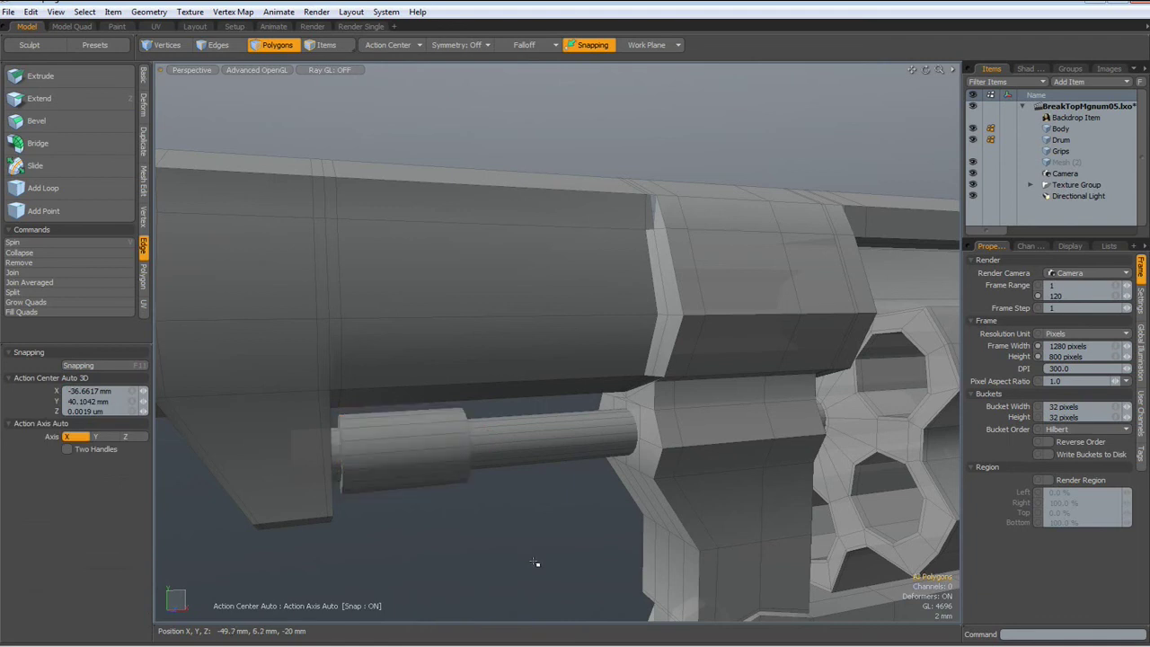
{"action": "key", "text": "Tab"}
{"action": "key", "text": "Tab"}
Select the whole ejector rod and isolate it by hiding the rest of the revolver.
{"action": "double_click", "coordinate": [537, 439]}
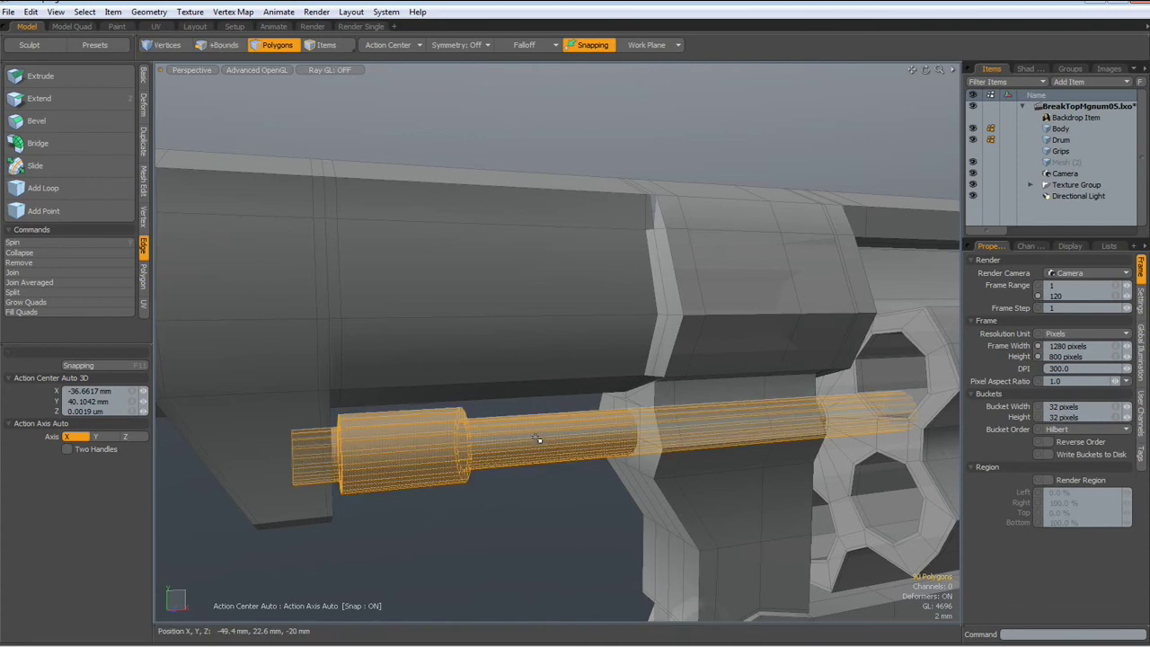
{"action": "key", "text": "shift+h"}
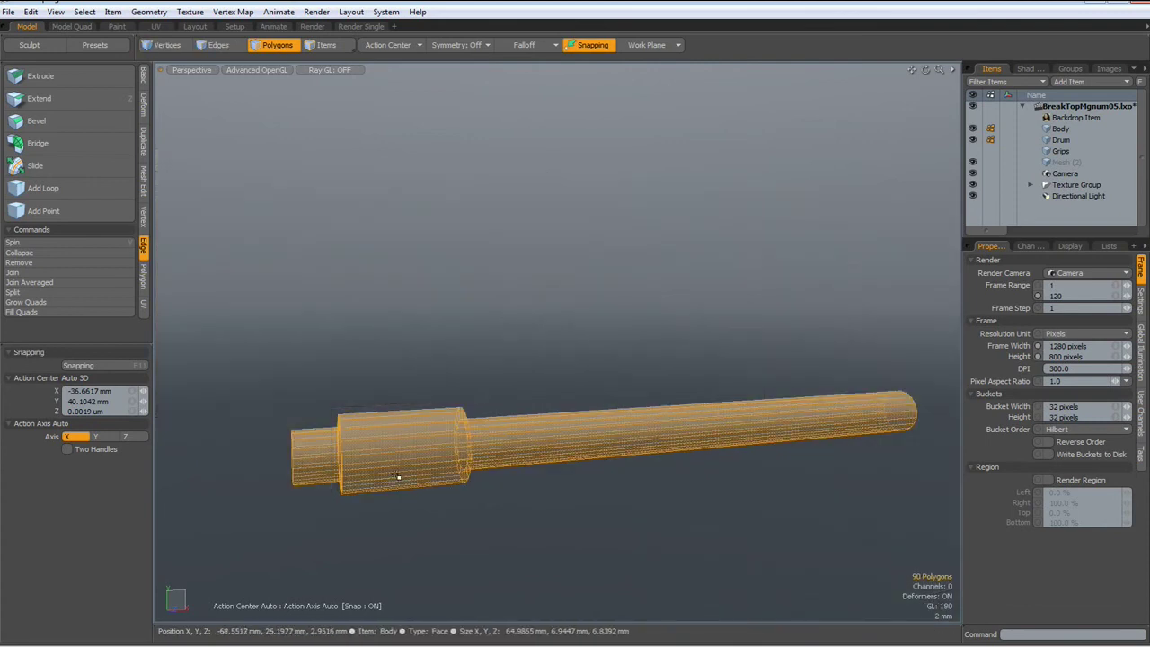
{"action": "scroll", "coordinate": [389, 473], "scroll_direction": "up", "scroll_amount": 2}
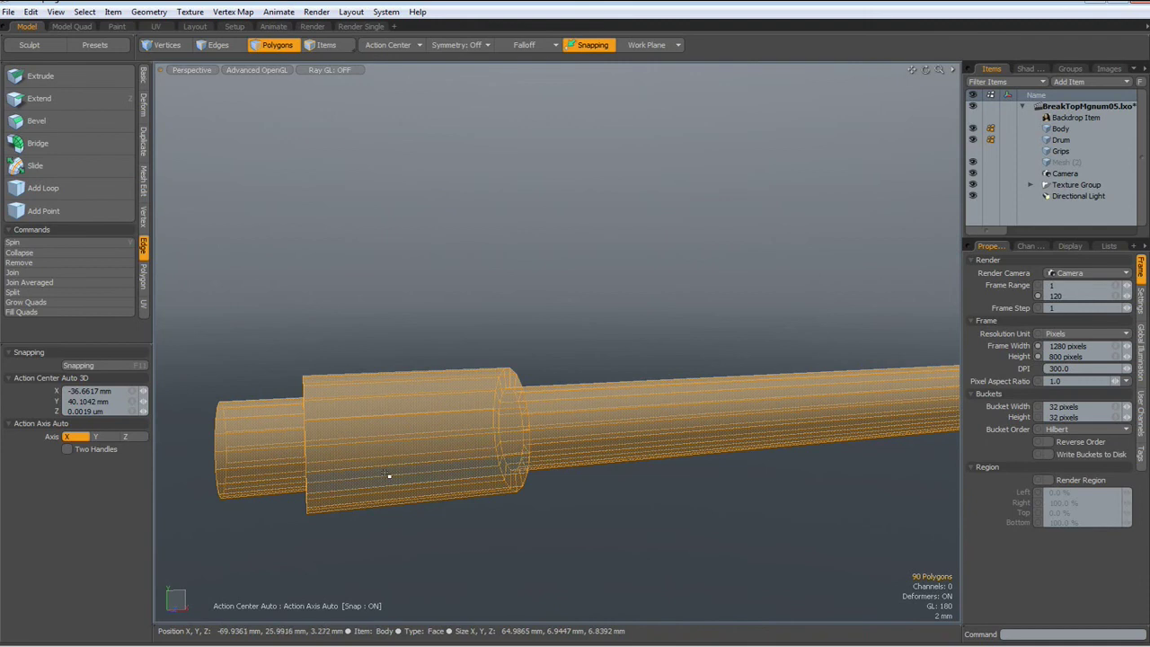
{"action": "key", "text": "1"}
{"action": "key", "text": "3"}
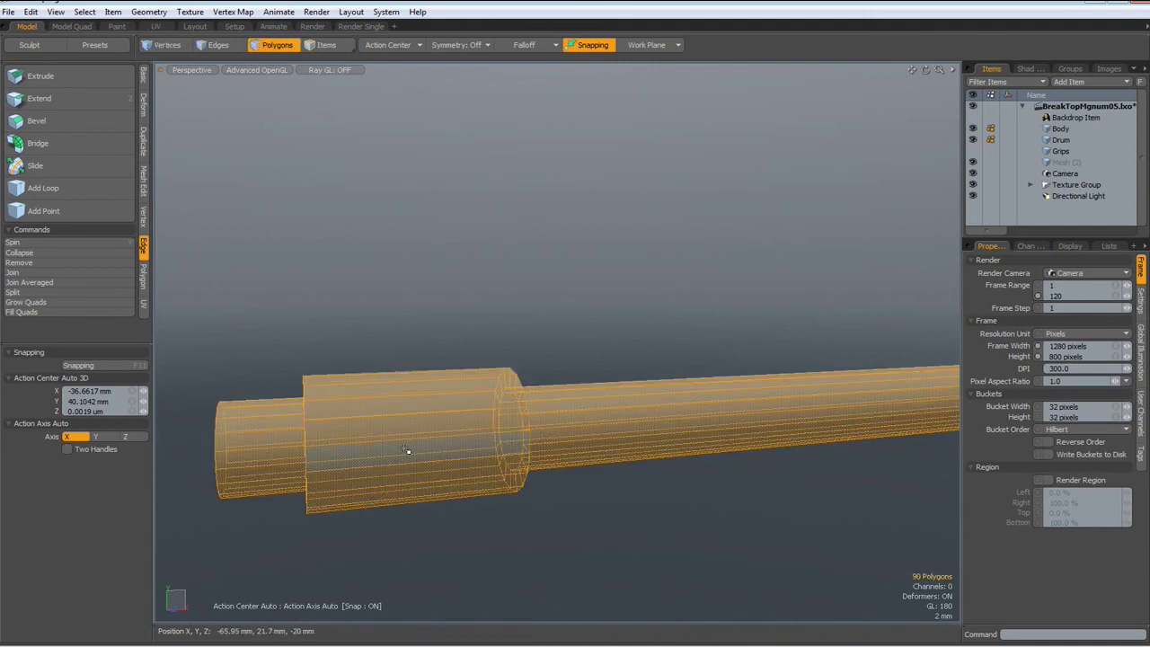
Select every second lengthwise polygon around the collar, bevel them with a slight inset and then outward into raised ribs, and preview the smoothing.
{"action": "left_click", "coordinate": [405, 452]}
{"action": "left_click", "coordinate": [390, 404], "text": "shift"}
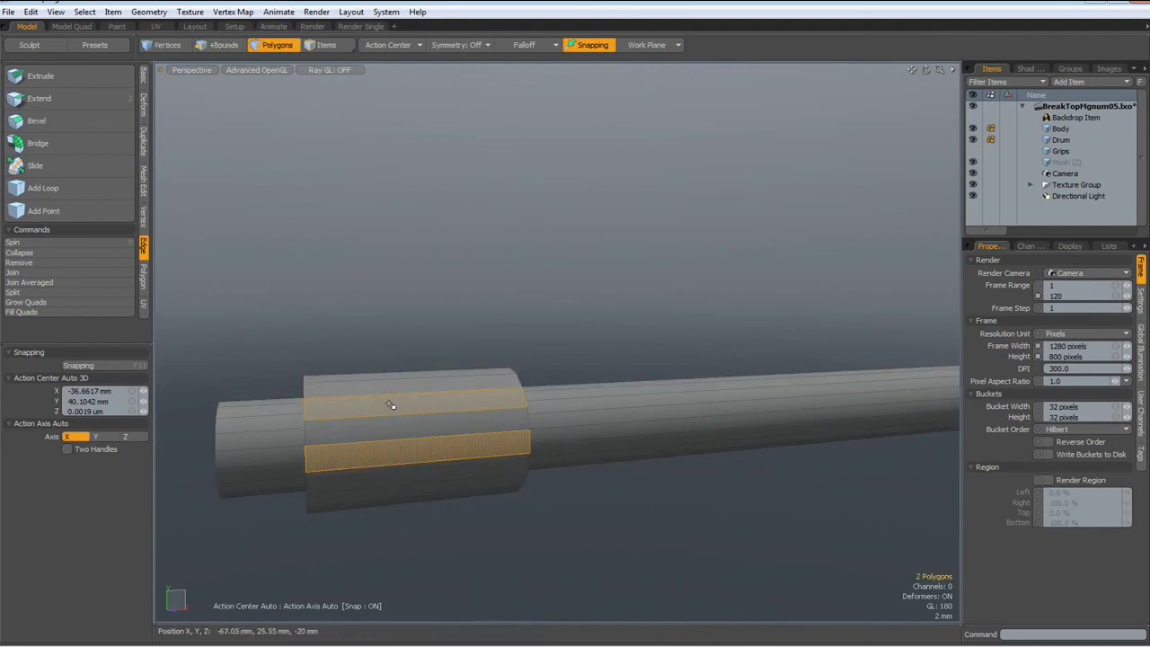
{"action": "key", "text": "Up"}
{"action": "key", "text": "Up"}
{"action": "key", "text": "Up"}
{"action": "key", "text": "Up"}
{"action": "key", "text": "Up"}
{"action": "key", "text": "Up"}
{"action": "key", "text": "Up"}
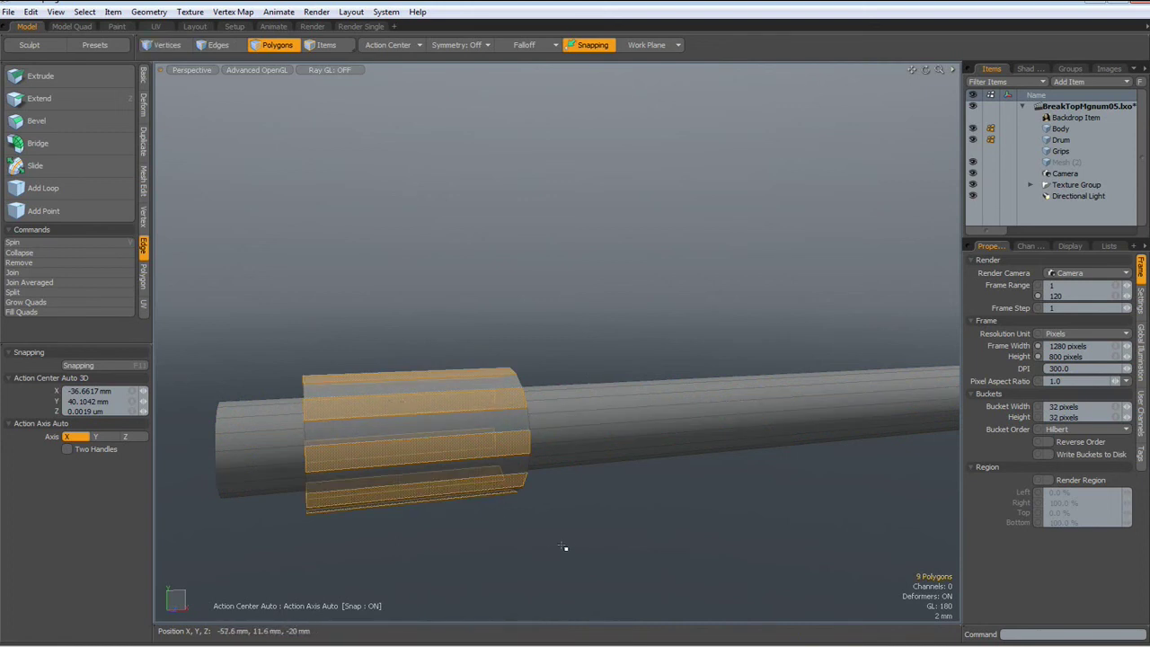
{"action": "key", "text": "b"}
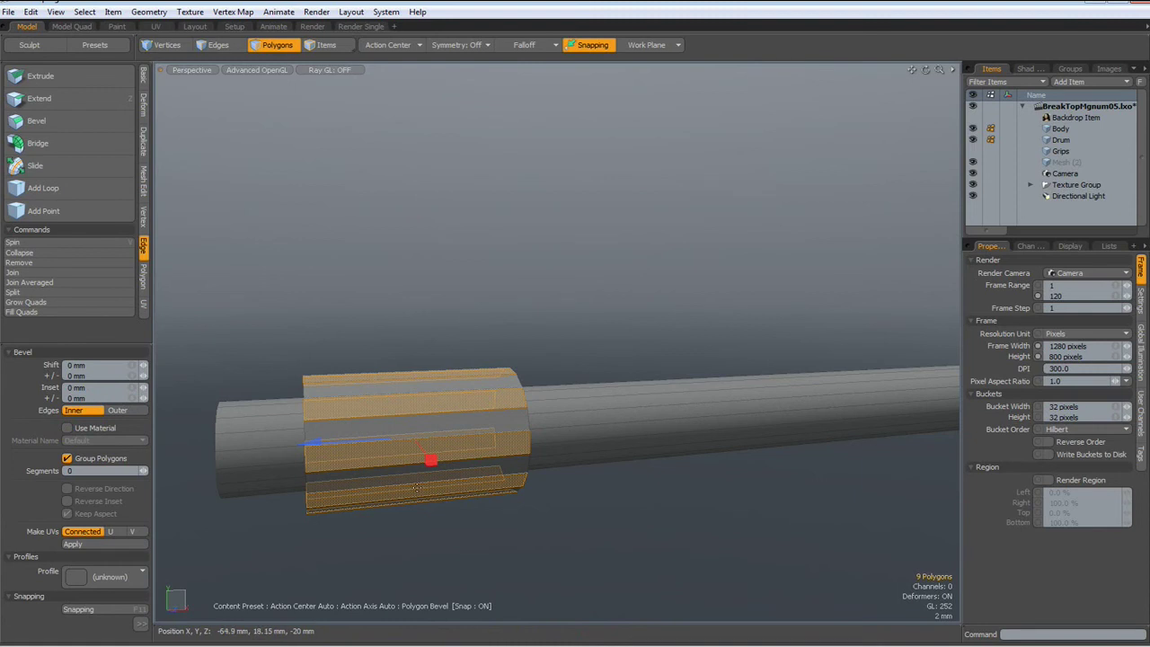
{"action": "left_click_drag", "start_coordinate": [433, 465], "coordinate": [431, 460]}
{"action": "left_click", "coordinate": [422, 516], "text": "shift"}
{"action": "left_click_drag", "start_coordinate": [512, 431], "coordinate": [525, 428]}
{"action": "key", "text": "space"}
{"action": "left_click", "coordinate": [621, 522]}
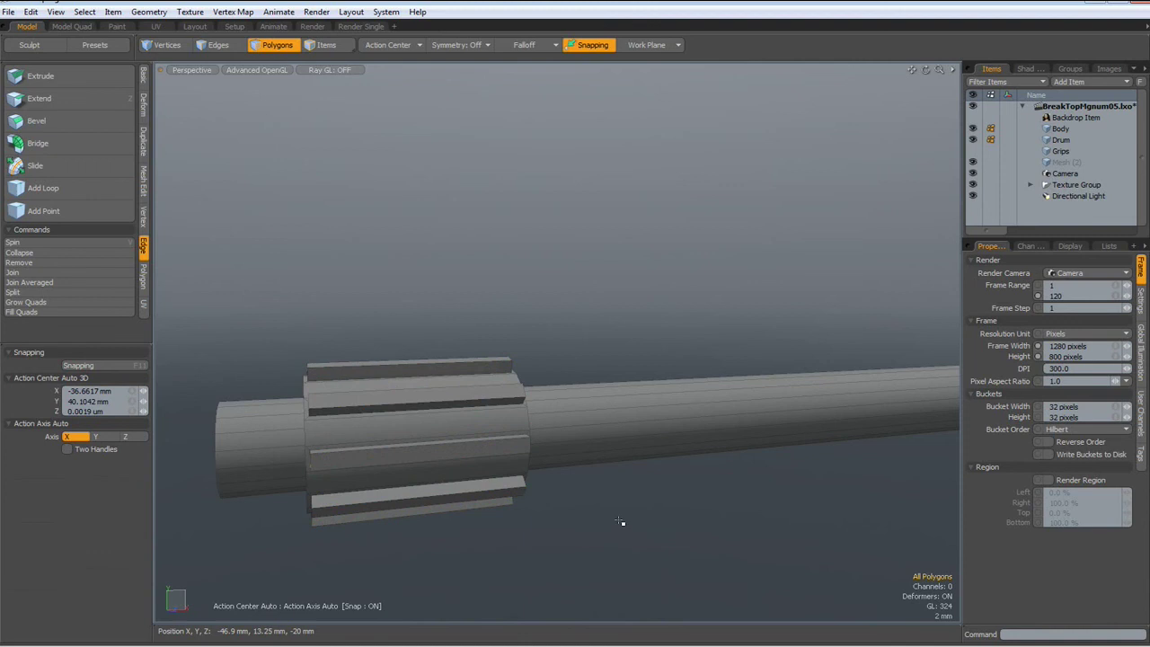
{"action": "key", "text": "Tab"}
{"action": "key", "text": "Tab"}
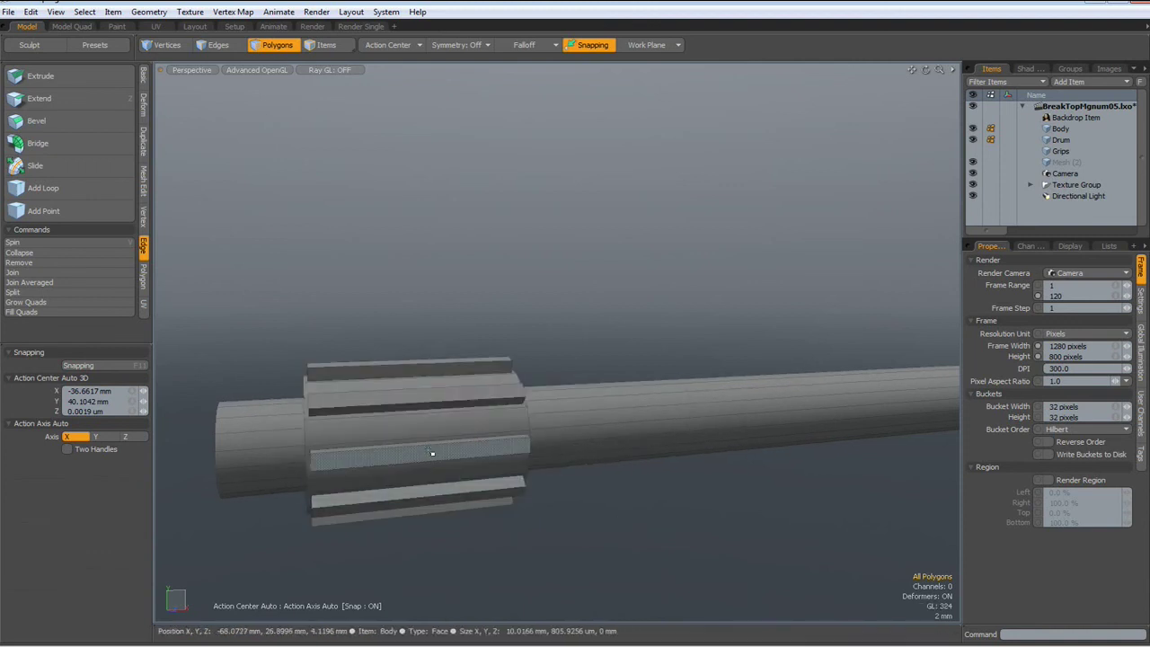
Loop-slice around the ribbed collar near both ends of the ribs with two symmetric slices at 4.5%.
{"action": "key", "text": "2"}
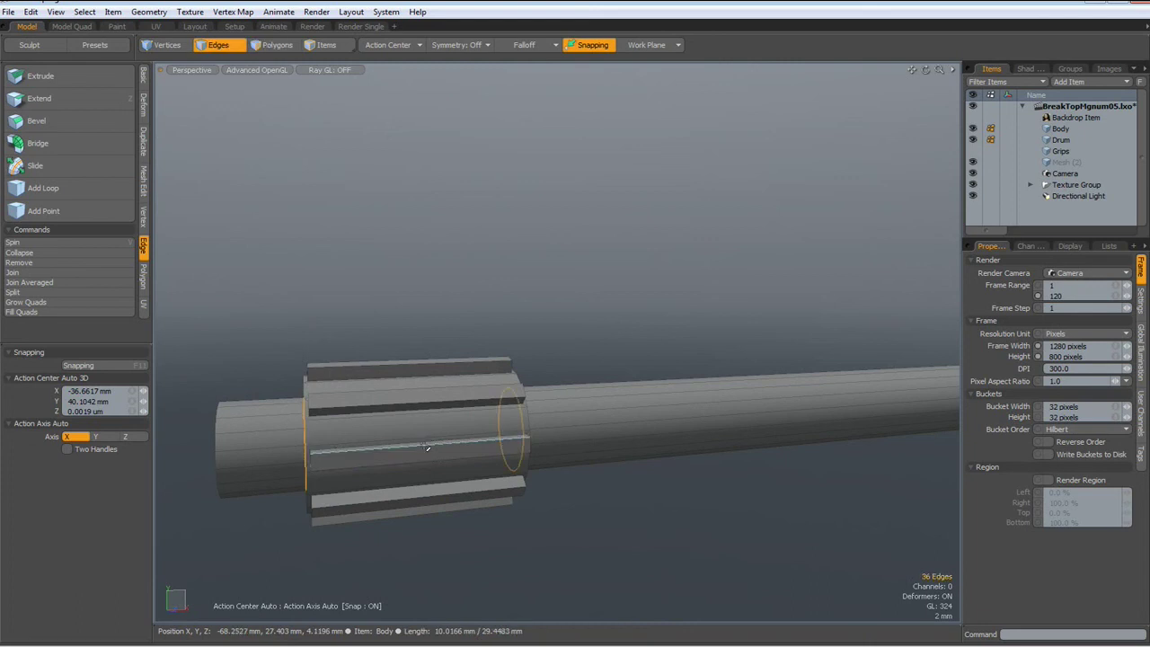
{"action": "left_click", "coordinate": [428, 447]}
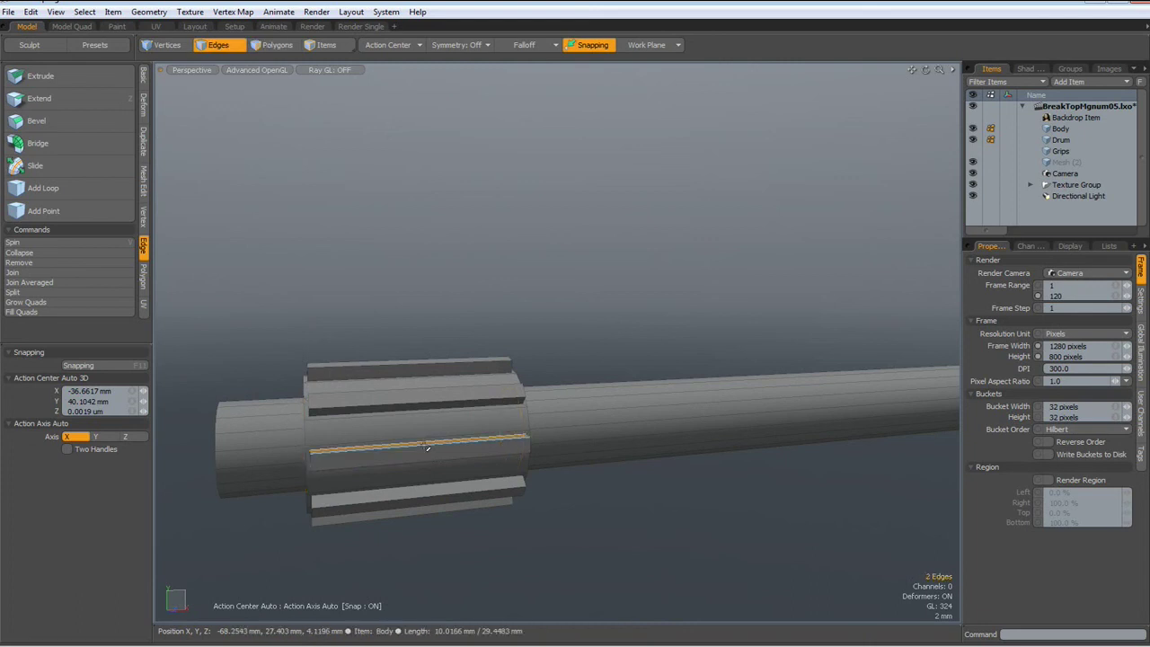
{"action": "key", "text": "alt+c"}
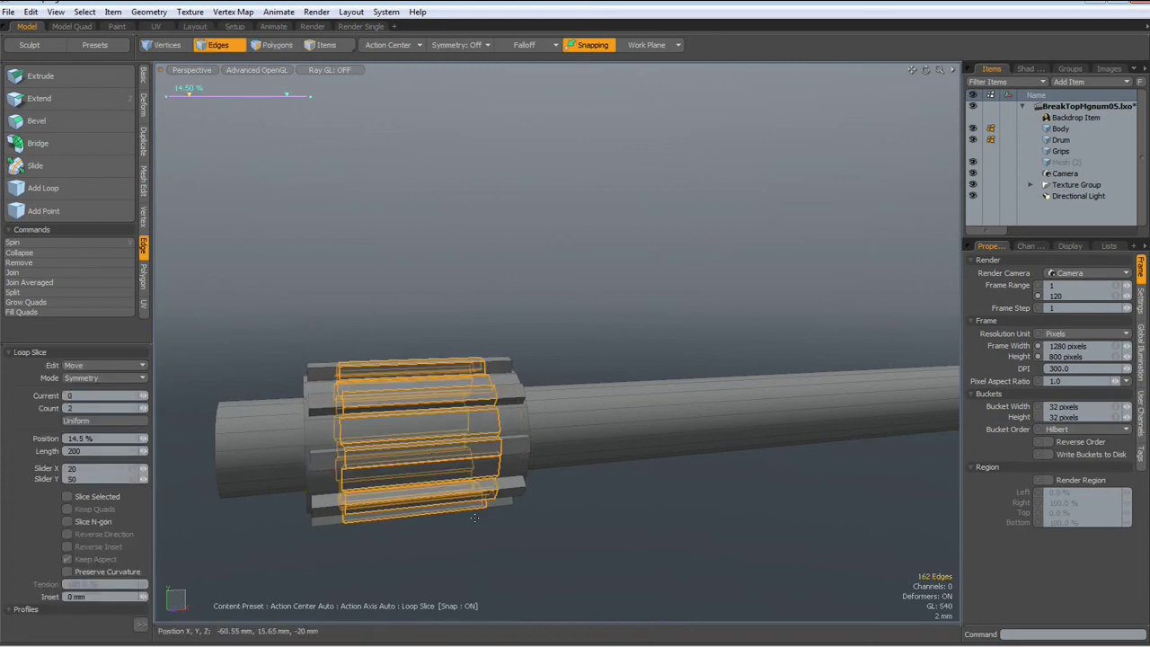
{"action": "left_click_drag", "start_coordinate": [189, 94], "coordinate": [171, 94]}
{"action": "key", "text": "q"}
{"action": "left_click", "coordinate": [579, 563]}
Loop-slice the front end face of the ribbed collar with two symmetric ring slices at 4.5%.
{"action": "mouse_move", "coordinate": [543, 570]}
{"action": "left_mouse_down", "text": "alt"}
{"action": "mouse_move", "coordinate": [552, 557]}
{"action": "mouse_move", "coordinate": [528, 556]}
{"action": "left_mouse_up", "text": "alt"}
{"action": "scroll", "coordinate": [527, 397], "scroll_direction": "up", "scroll_amount": 5}
{"action": "scroll", "coordinate": [523, 387], "scroll_direction": "down", "scroll_amount": 3}
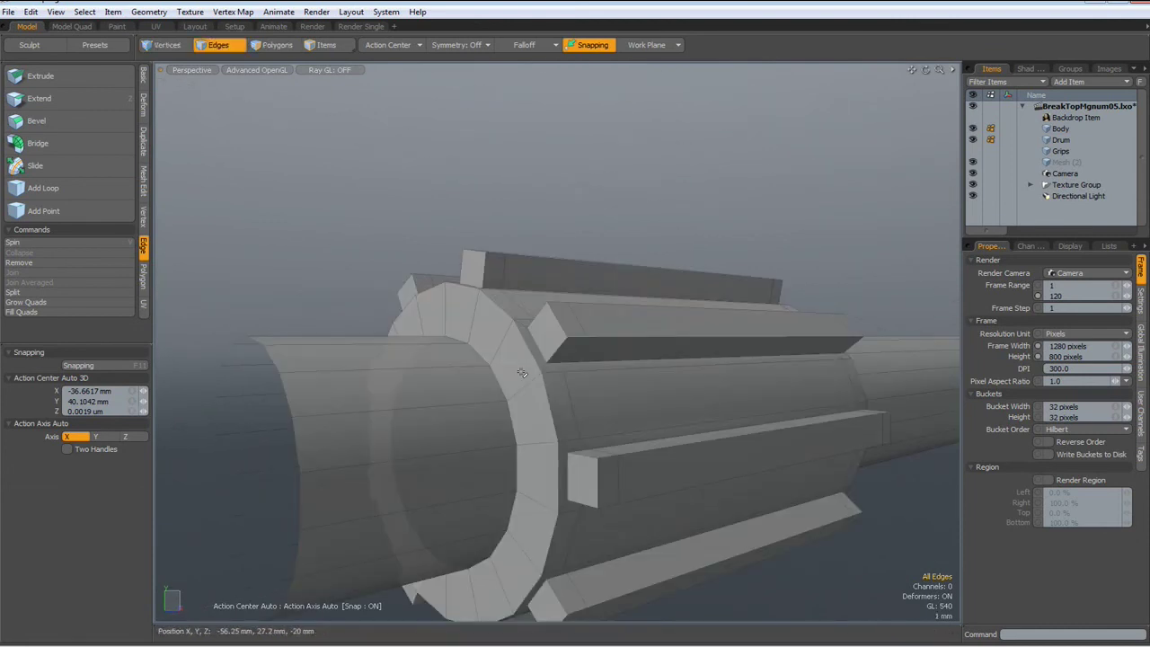
{"action": "key", "text": "alt+c"}
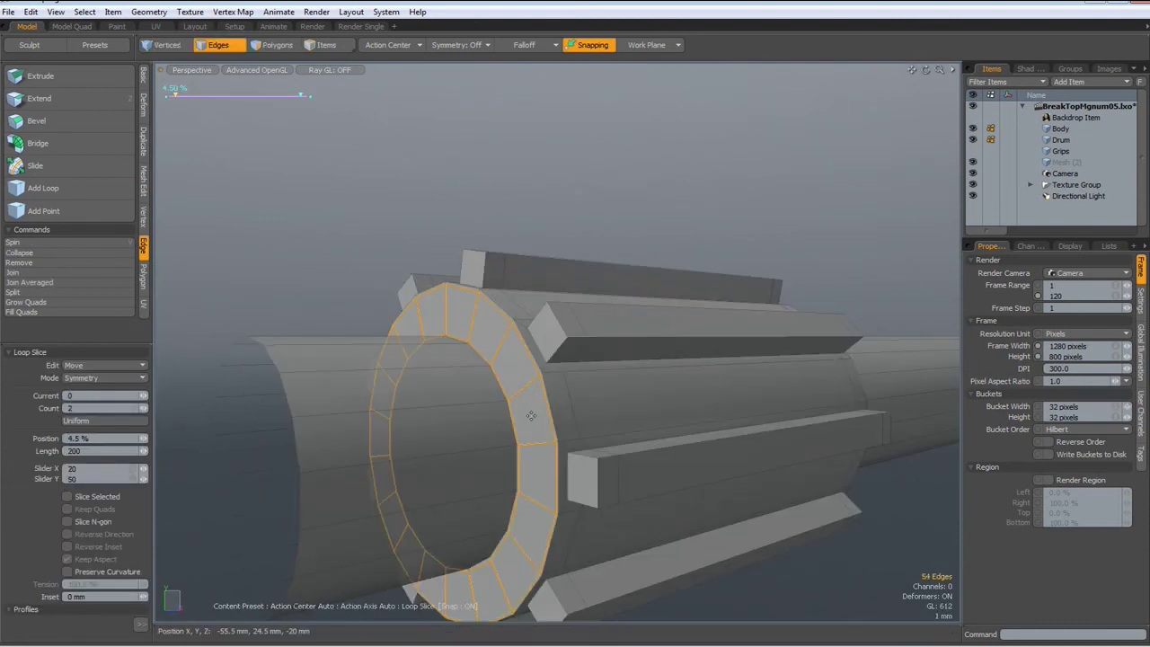
{"action": "left_click_drag", "start_coordinate": [521, 417], "coordinate": [532, 415]}
{"action": "key", "text": "q"}
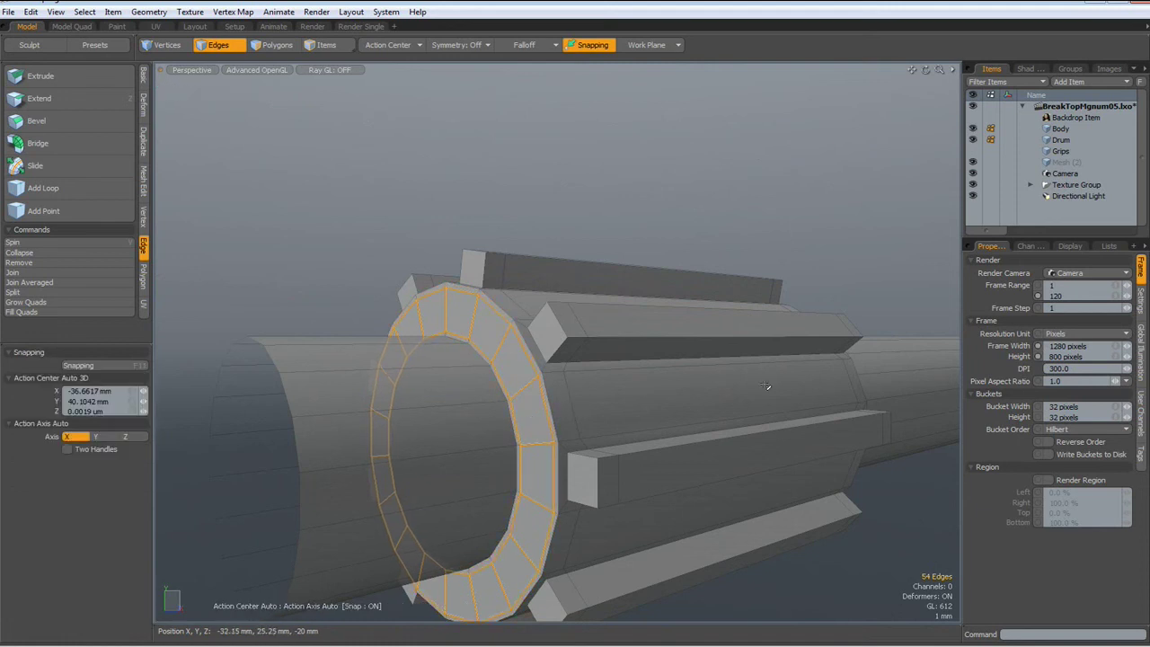
Repeat the two symmetric ring slices on the ribbed collar's rear end face.
{"action": "left_click_drag", "start_coordinate": [768, 387], "coordinate": [632, 390], "text": "alt"}
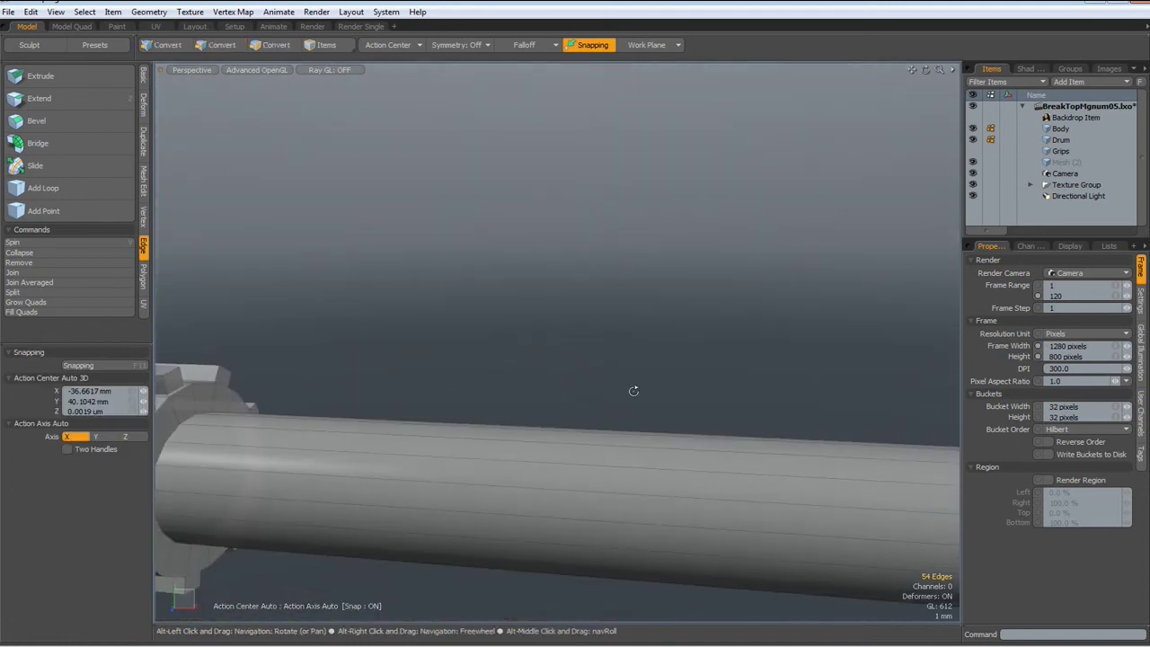
{"action": "left_click", "coordinate": [193, 404]}
{"action": "key", "text": "alt+c"}
{"action": "left_click", "coordinate": [208, 398]}
{"action": "key", "text": "q"}
{"action": "scroll", "coordinate": [431, 363], "scroll_direction": "down", "scroll_amount": 5}
{"action": "left_click_drag", "start_coordinate": [261, 468], "coordinate": [373, 498], "text": "alt"}
{"action": "scroll", "coordinate": [413, 449], "scroll_direction": "up", "scroll_amount": 3}
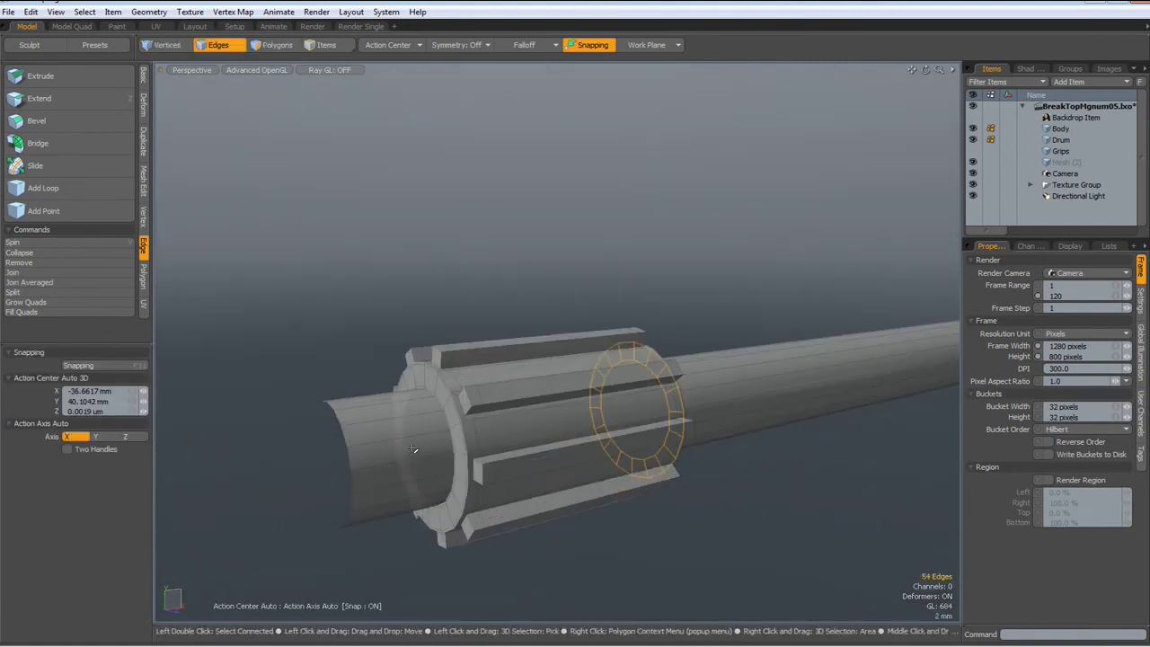
Add an edge loop at about 3.8% around the rod's front section close to the collar, and try another on the rod behind it.
{"action": "left_click", "coordinate": [43, 187]}
{"action": "mouse_move", "coordinate": [442, 453]}
{"action": "left_mouse_down"}
{"action": "mouse_move", "coordinate": [441, 423]}
{"action": "mouse_move", "coordinate": [447, 432]}
{"action": "left_mouse_up"}
{"action": "left_click_drag", "start_coordinate": [764, 521], "coordinate": [648, 527], "text": "alt"}
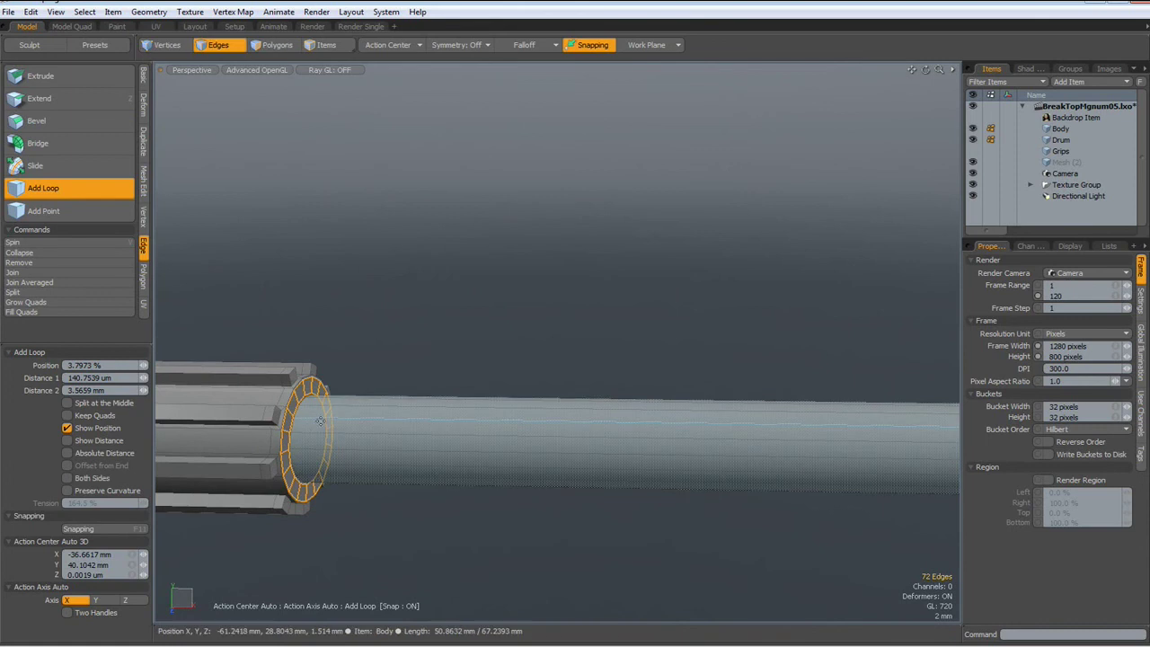
{"action": "left_click_drag", "start_coordinate": [320, 417], "coordinate": [300, 417], "text": "shift"}
{"action": "key", "text": "space"}
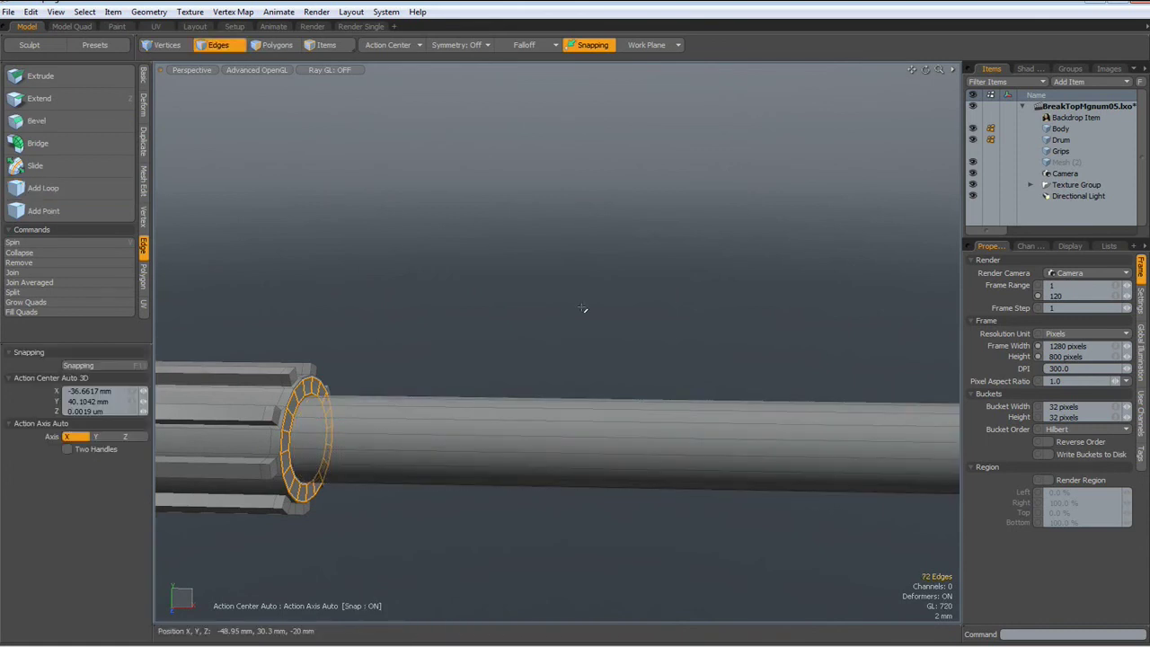
Smooth the ejector rod with subdivision, clear the edge selection, and unhide the rest of the revolver.
{"action": "scroll", "coordinate": [585, 308], "scroll_direction": "down", "scroll_amount": 5}
{"action": "key", "text": "shift+Tab"}
{"action": "left_click_drag", "start_coordinate": [412, 467], "coordinate": [552, 398], "text": "alt"}
{"action": "scroll", "coordinate": [552, 398], "scroll_direction": "up", "scroll_amount": 5}
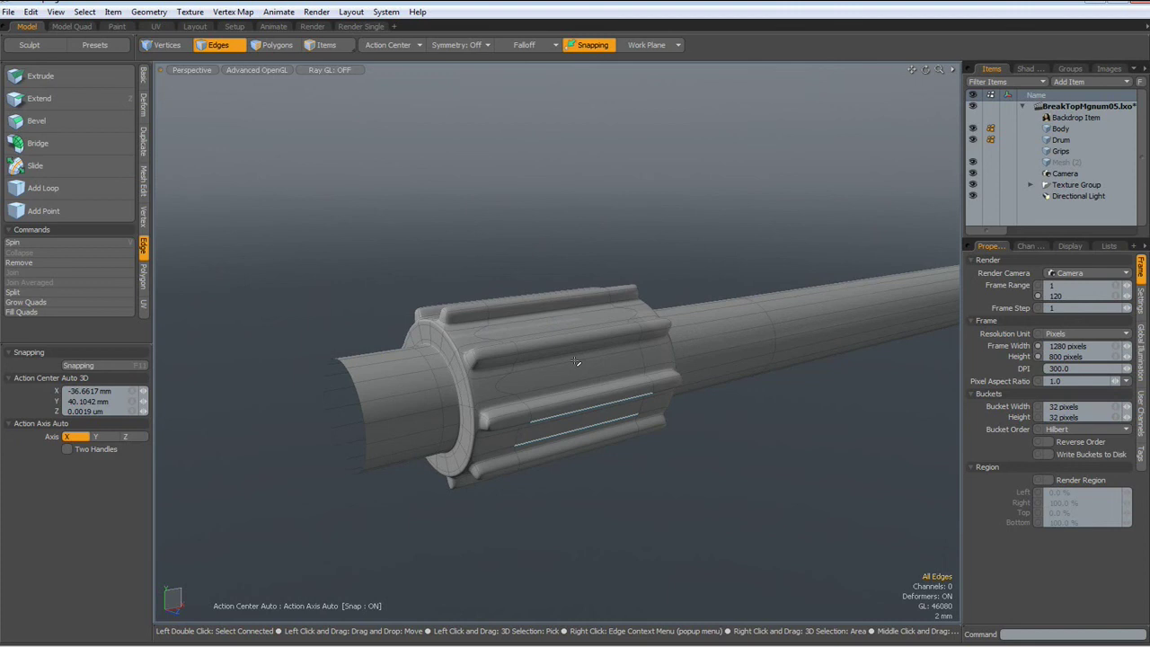
{"action": "left_click", "coordinate": [541, 170]}
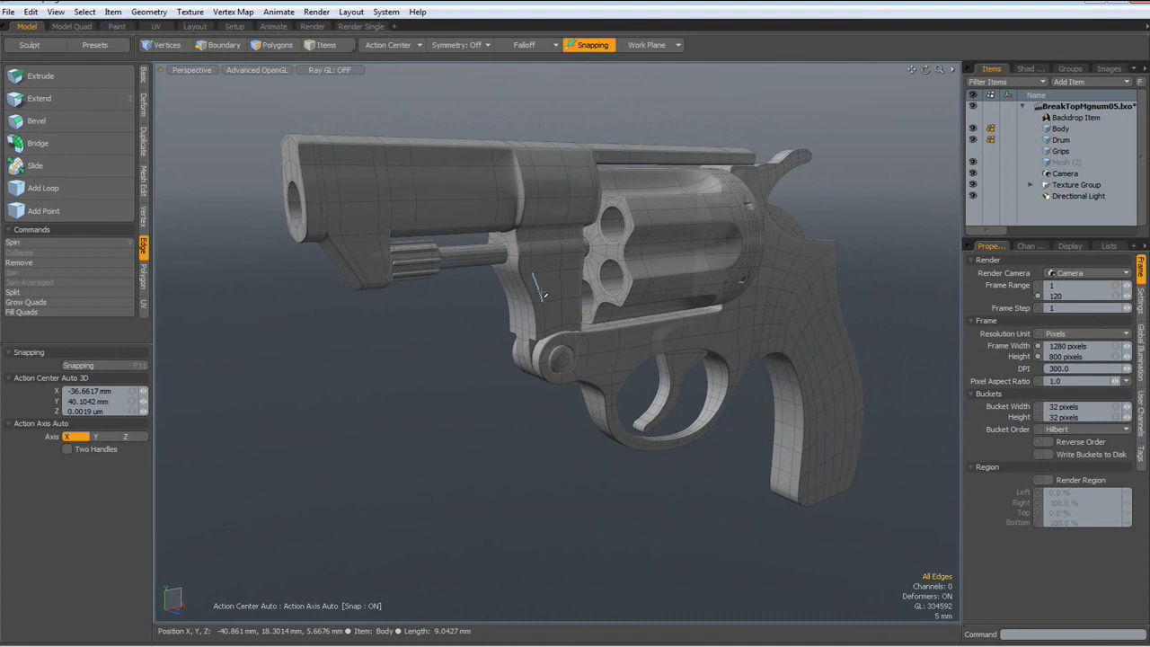
{"action": "key", "text": "2"}
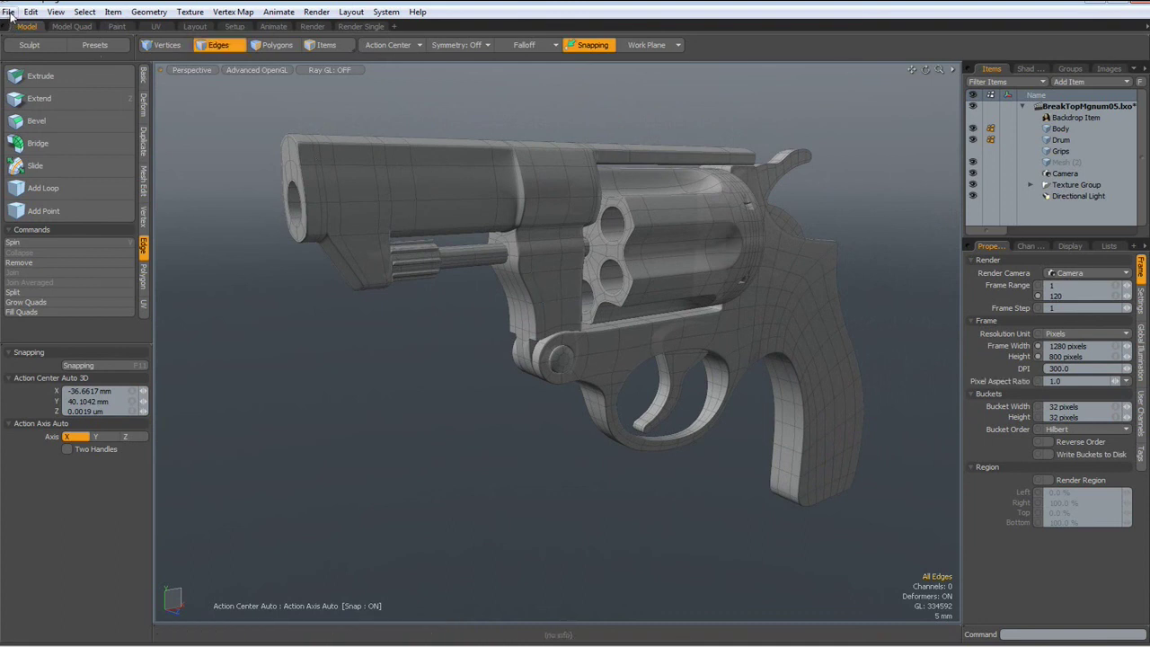
Save the scene under the new name BreakTopMgnum07.lxo in the RevolverTutorial folder.
{"action": "left_click", "coordinate": [8, 11]}
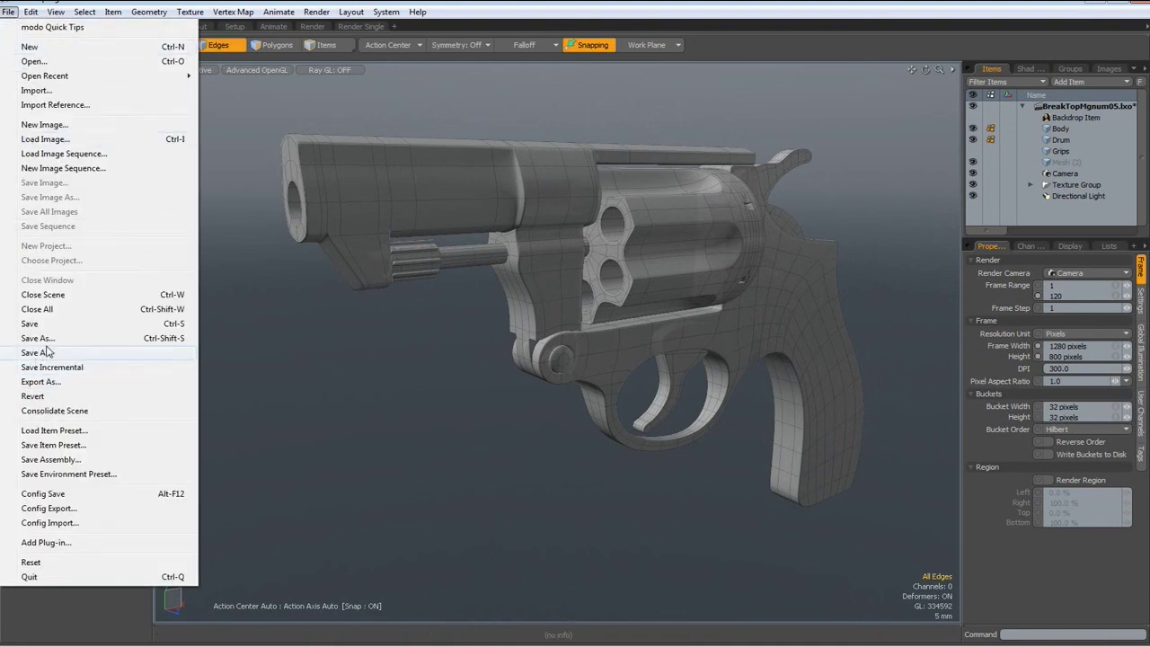
{"action": "left_click", "coordinate": [37, 338]}
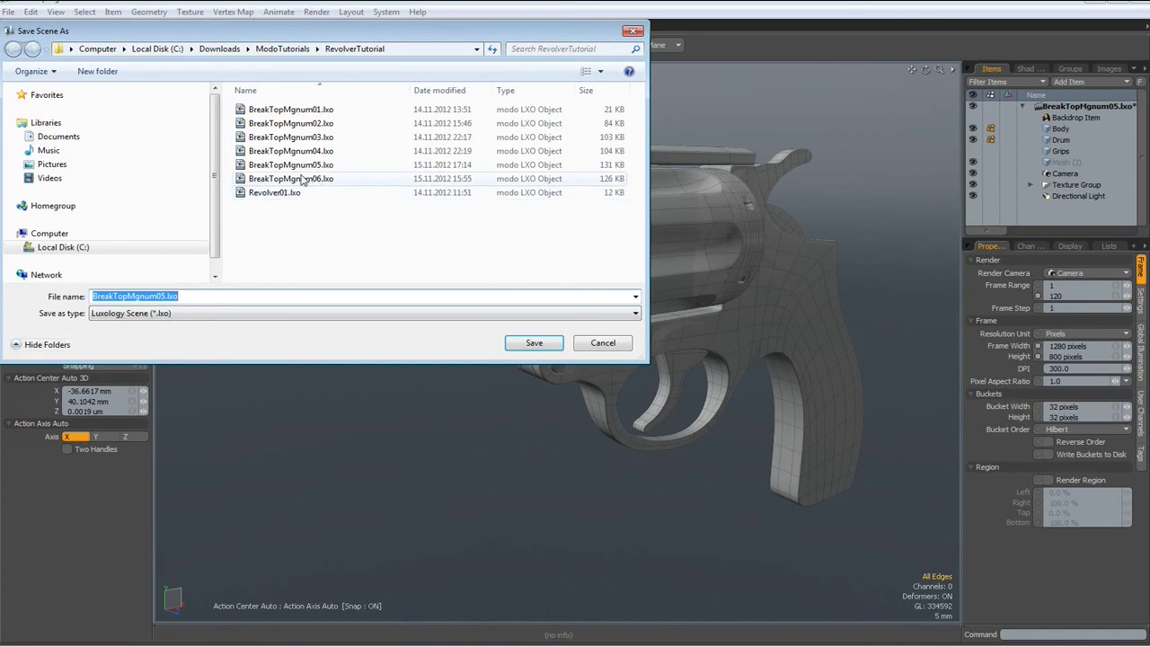
{"action": "left_click", "coordinate": [305, 180]}
{"action": "double_click", "coordinate": [134, 296]}
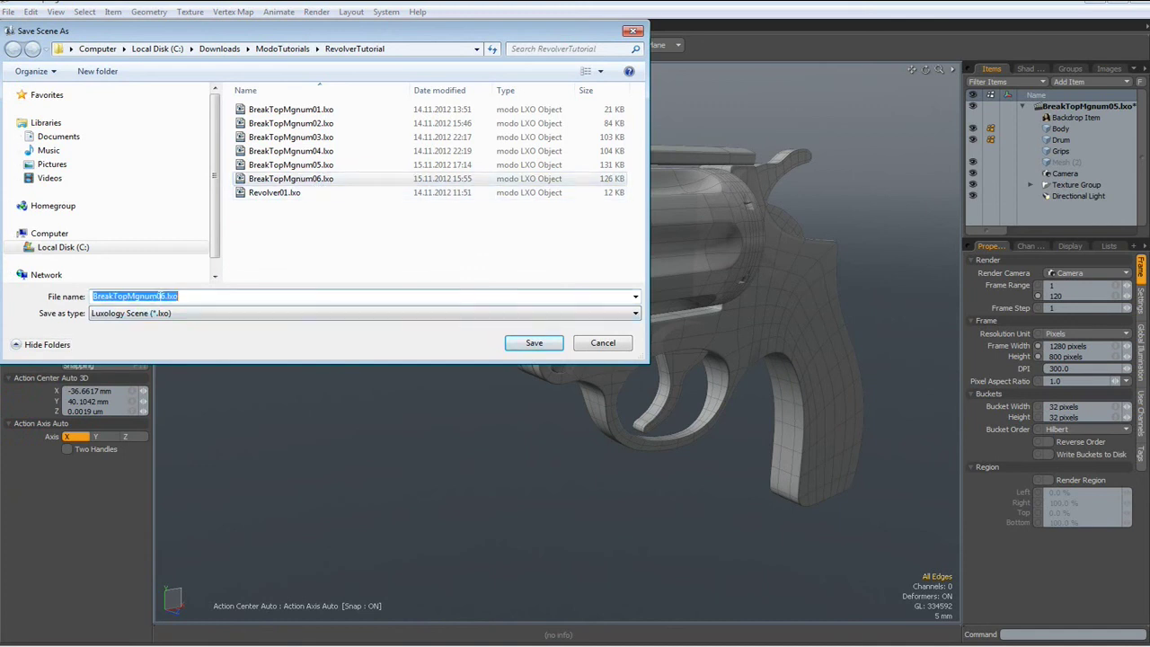
{"action": "left_click", "coordinate": [162, 295]}
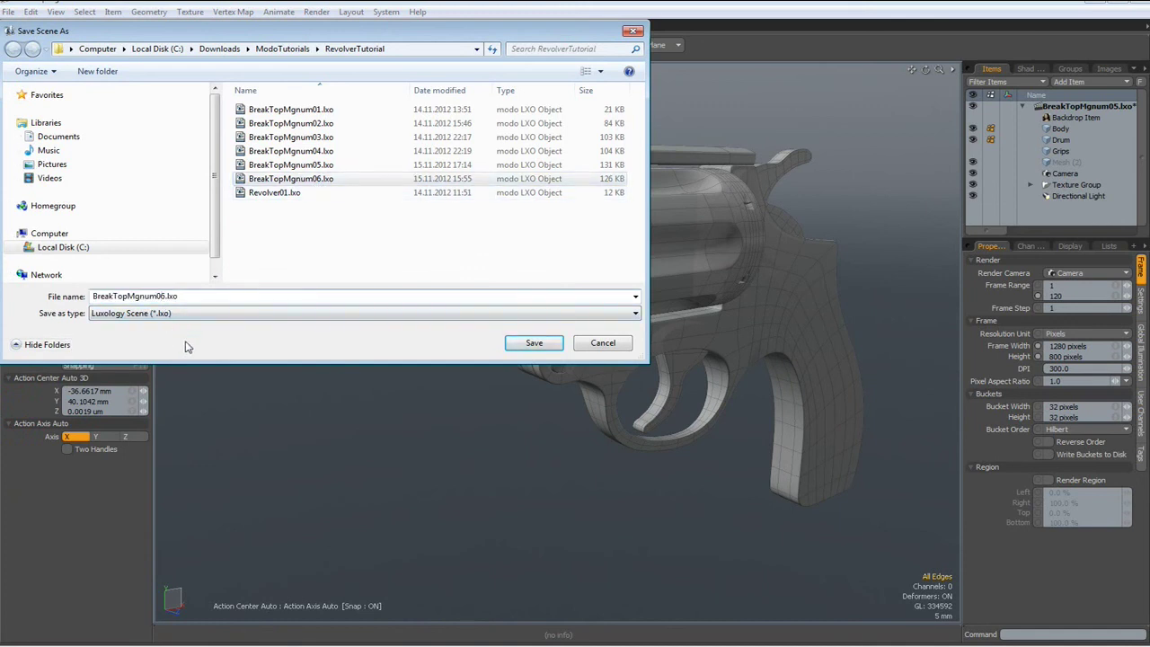
{"action": "key", "text": "BackSpace"}
{"action": "type", "text": "7"}
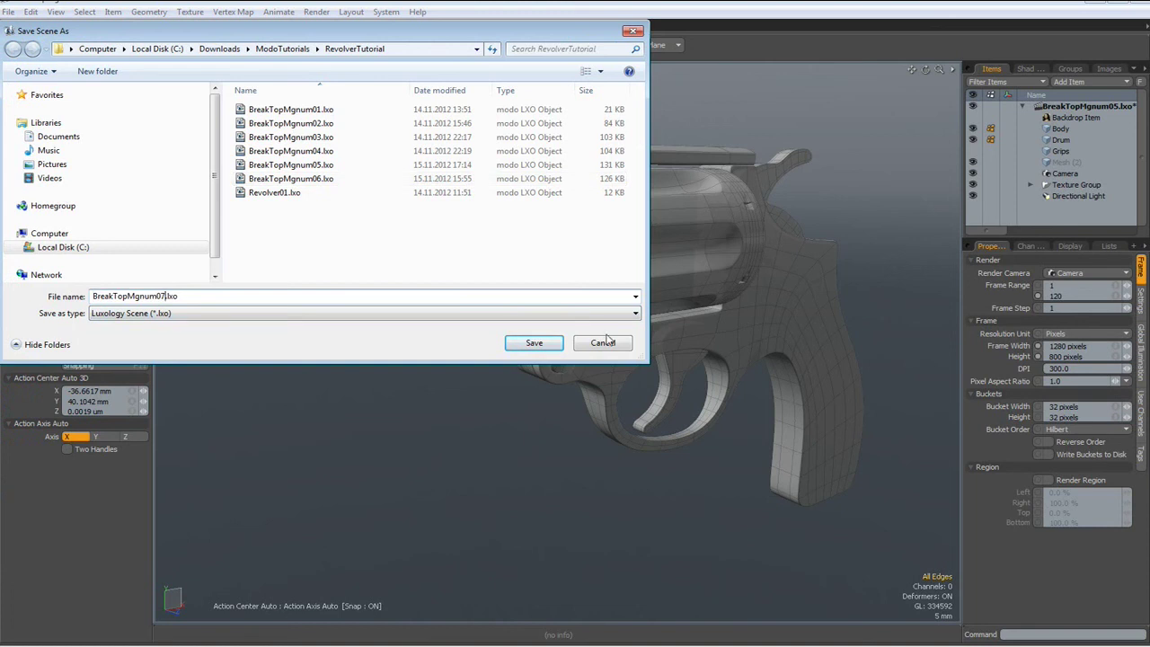
{"action": "left_click", "coordinate": [533, 343]}
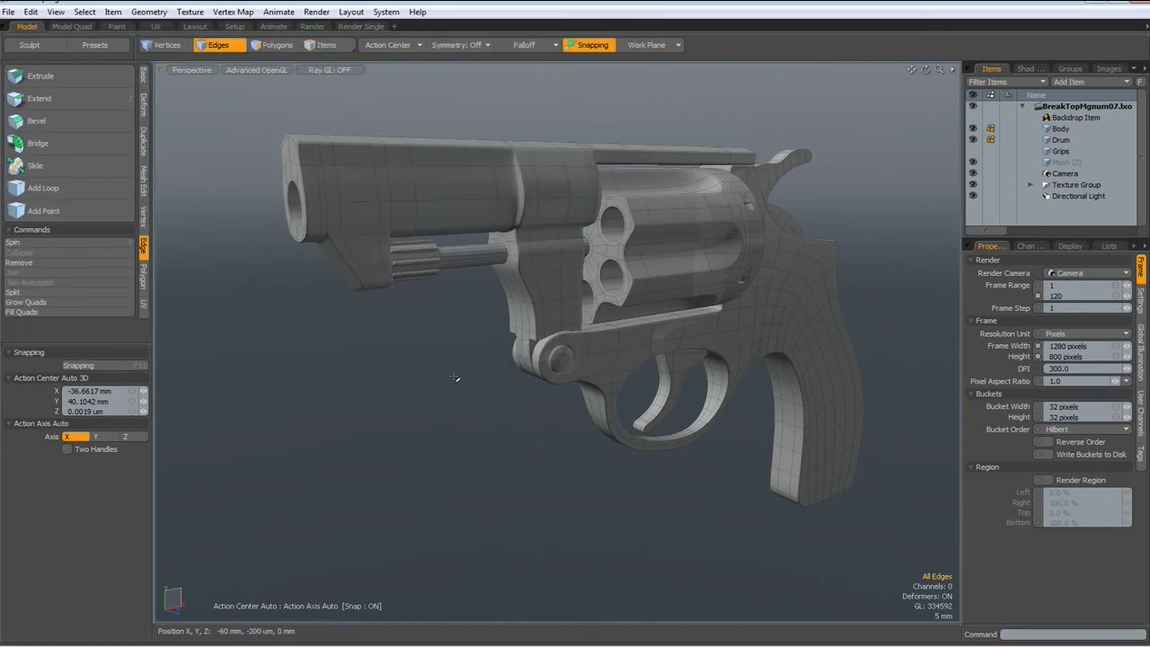
{"action": "mouse_move", "coordinate": [456, 373]}
{"action": "left_mouse_down", "text": "alt"}
{"action": "mouse_move", "coordinate": [495, 359]}
{"action": "mouse_move", "coordinate": [493, 380]}
{"action": "mouse_move", "coordinate": [477, 366]}
{"action": "left_mouse_up", "text": "alt"}
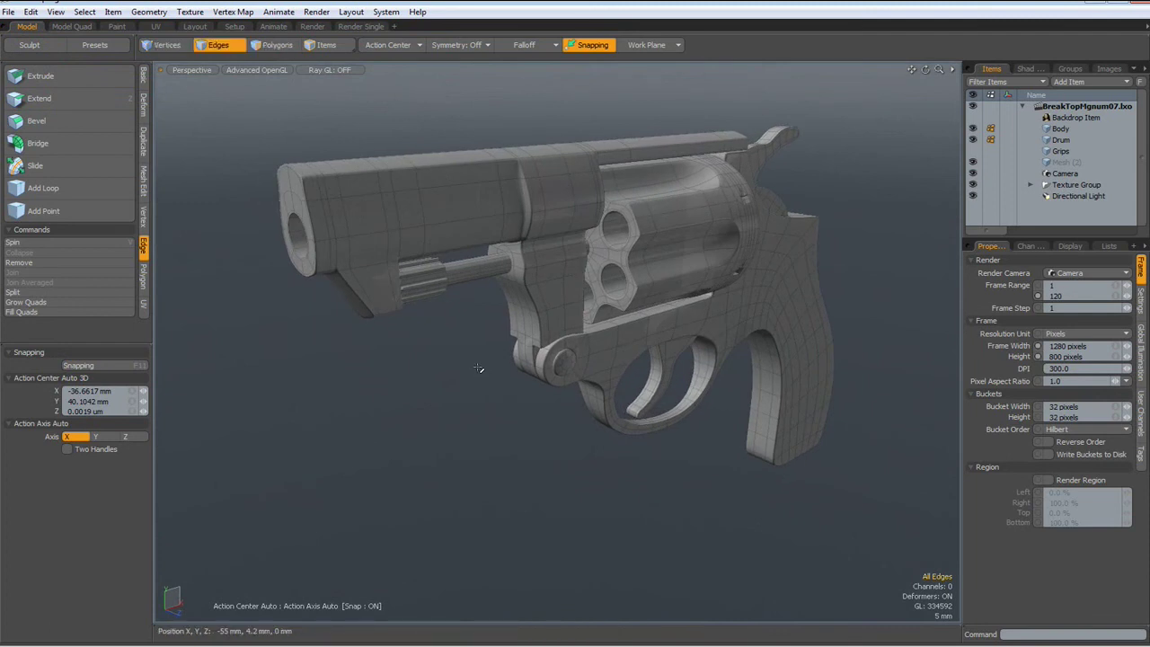